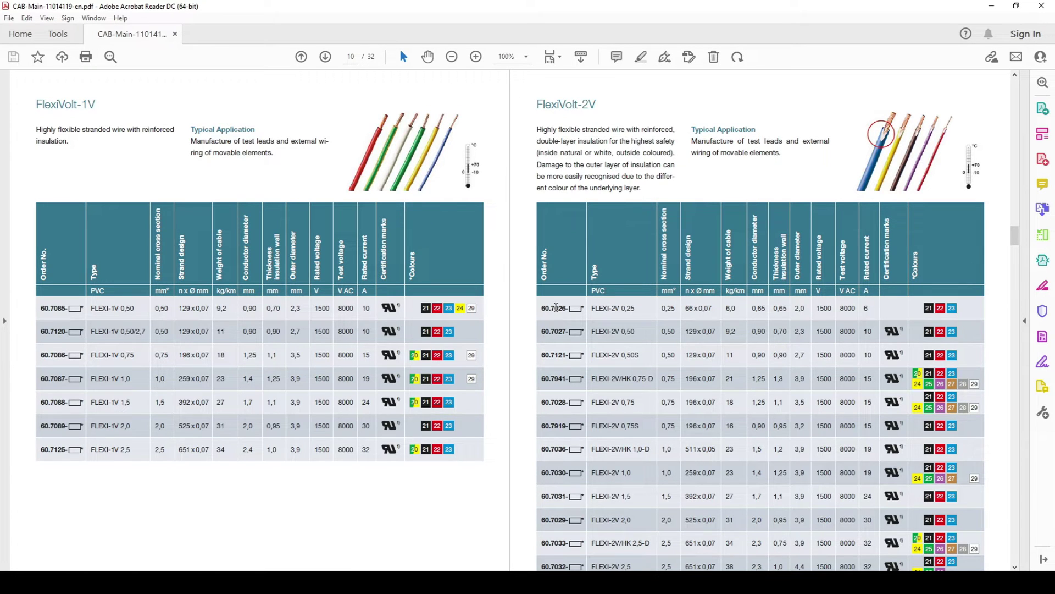
Check the conductor and outer diameters of the FLEXI-2V 0,25 wire in the PDF catalogue, then return to the FlexiVolt-2V part in SOLIDWORKS
key("alt+Tab")
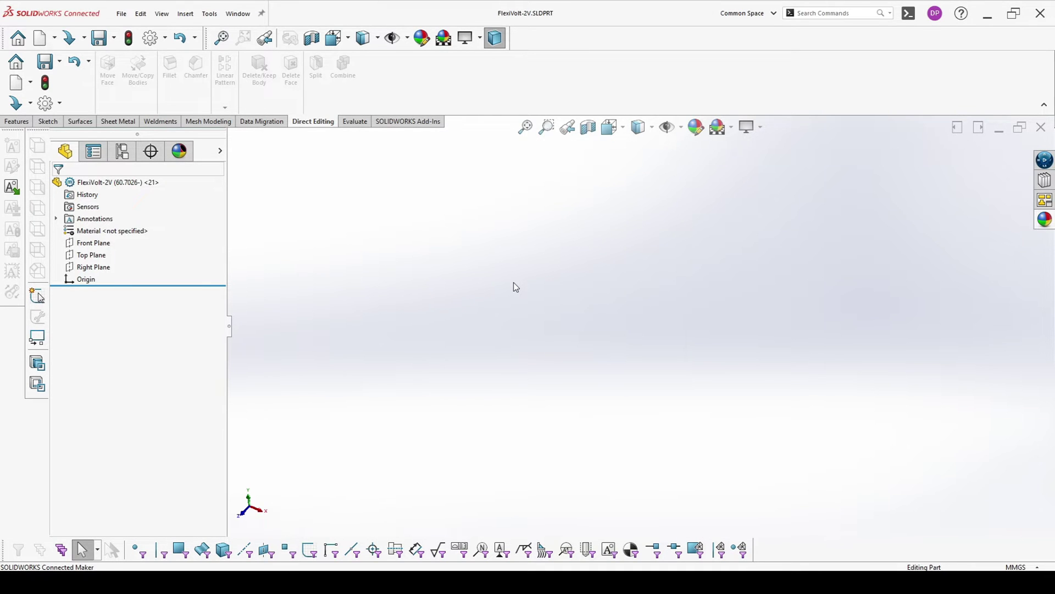
key("alt+Tab")
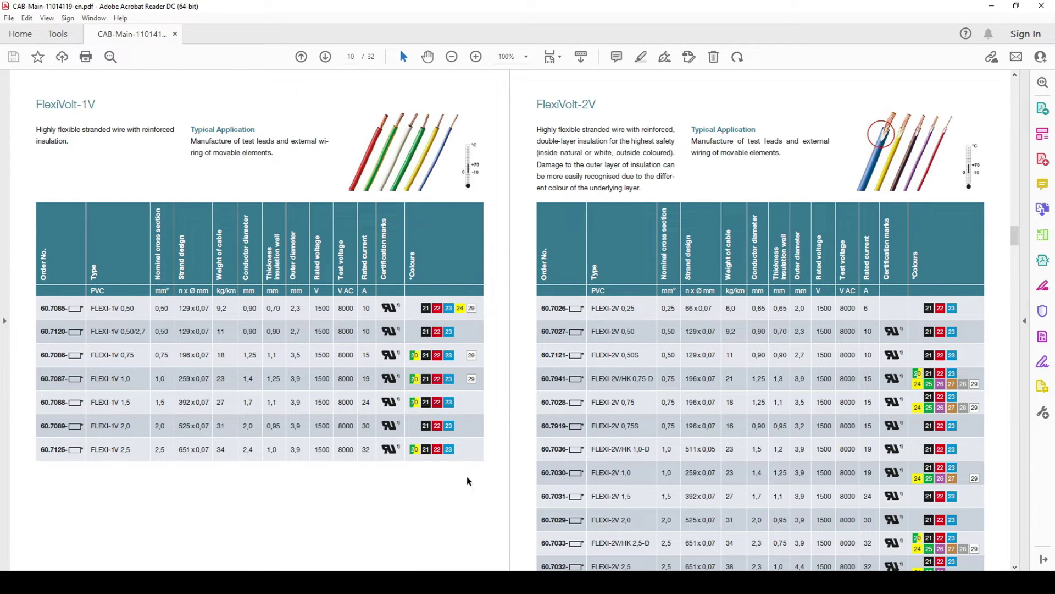
key("alt+Tab")
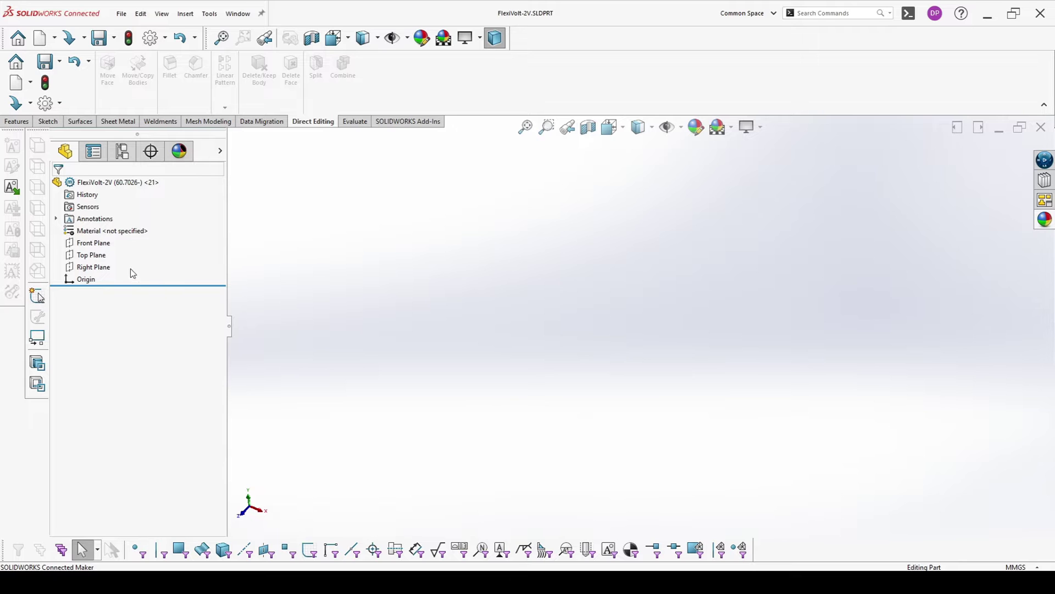
Add a global variable CD equal to 0.65 with the comment "Conductor Diameter" to the part's equations
left_click(210, 13)
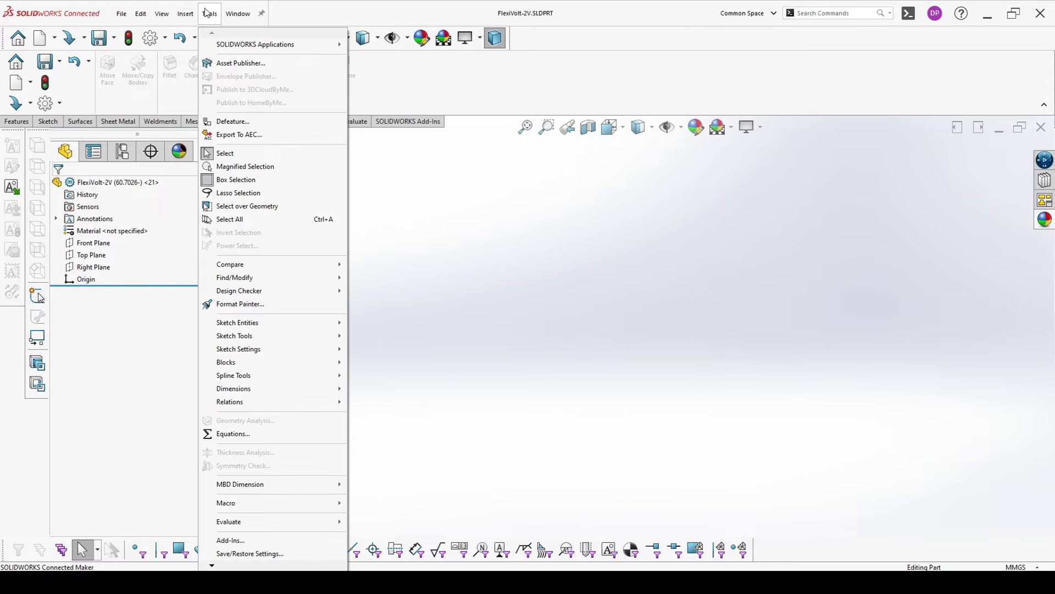
left_click(237, 433)
left_click(366, 154)
type("co")
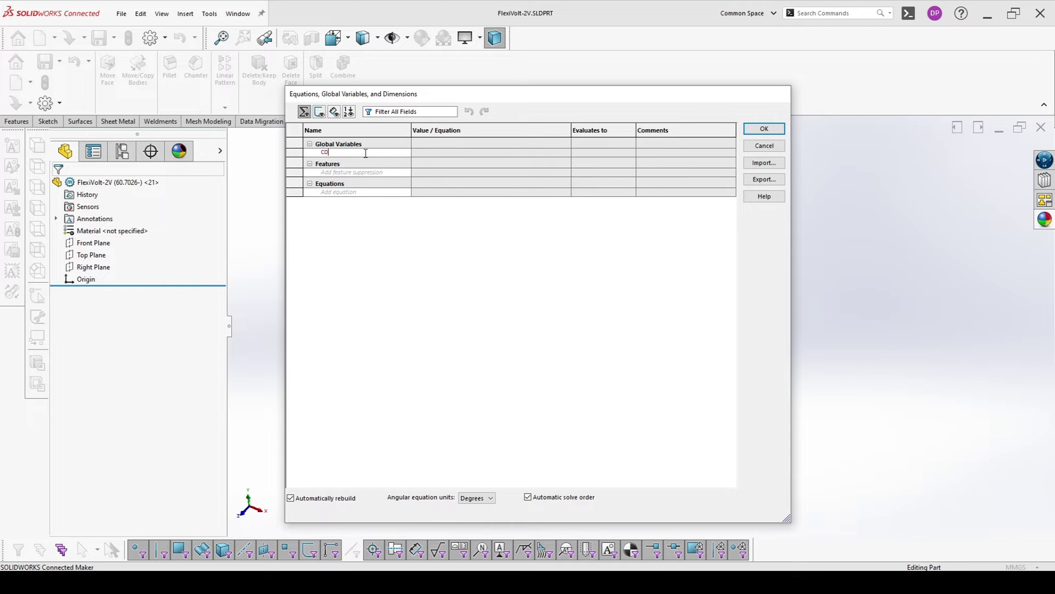
left_click(449, 154)
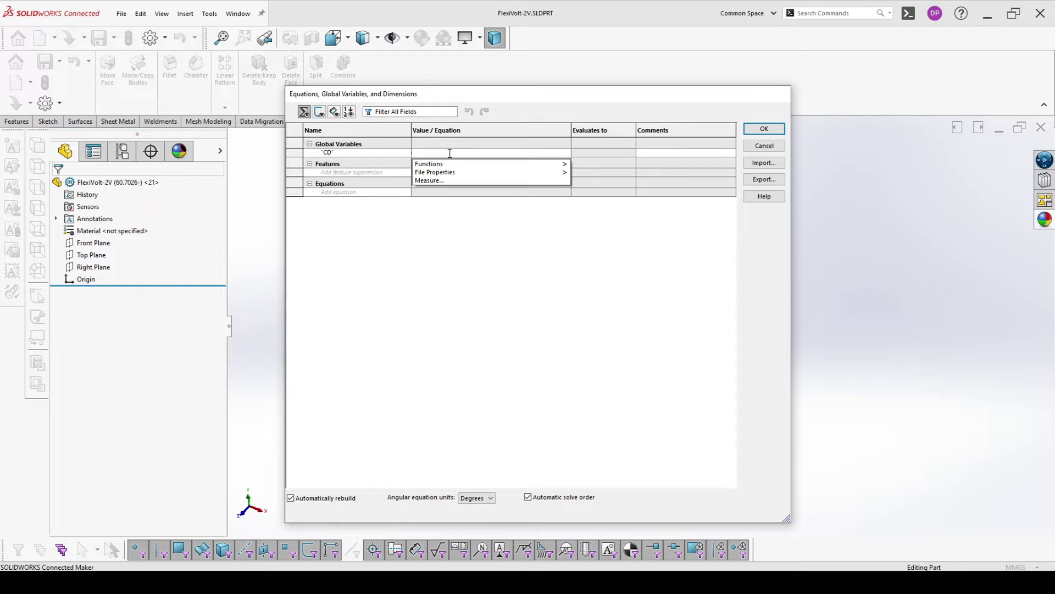
type("=0.65")
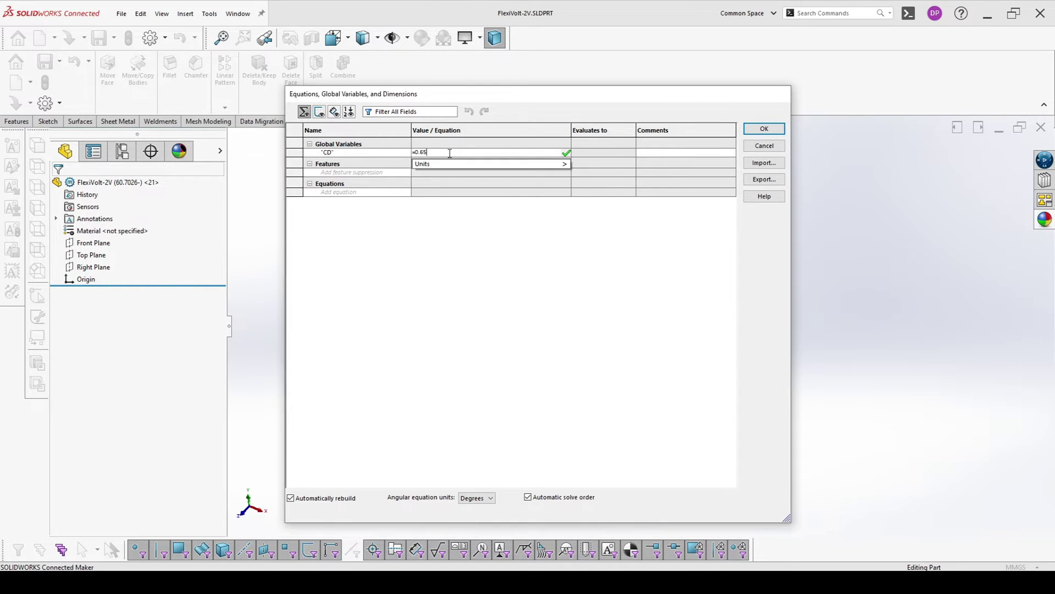
left_click(652, 153)
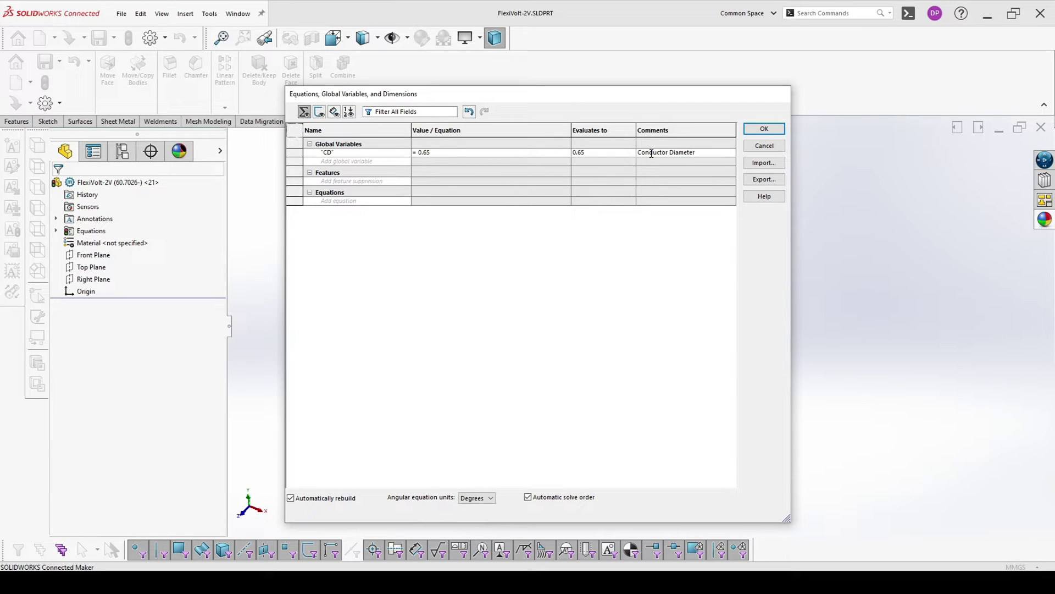
Add a global variable OD equal to 2 with the comment "Outer Diameter"
left_click(373, 162)
type("OD")
left_click(435, 162)
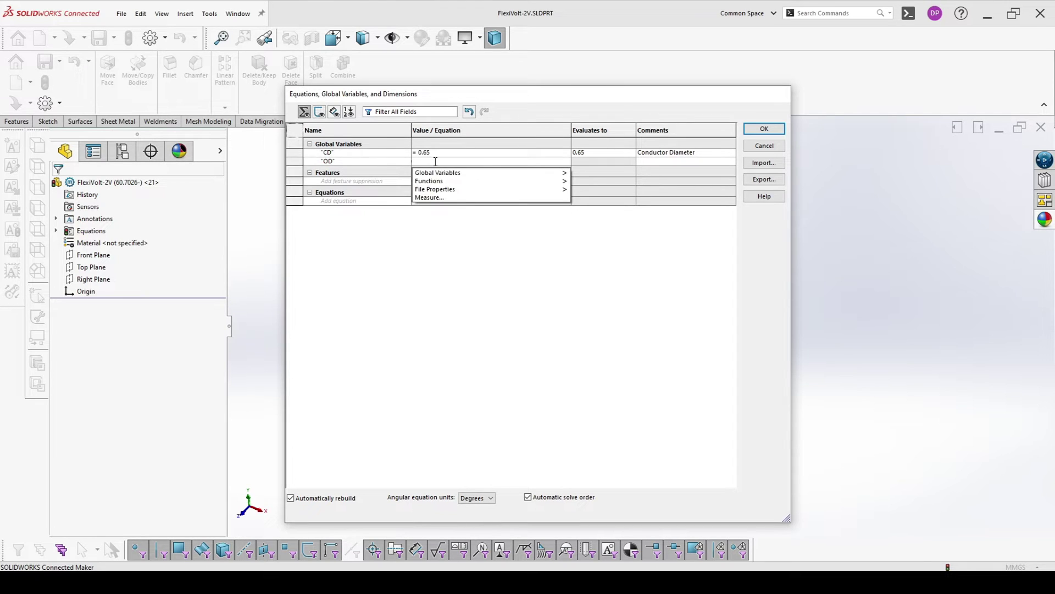
type("2")
left_click(651, 161)
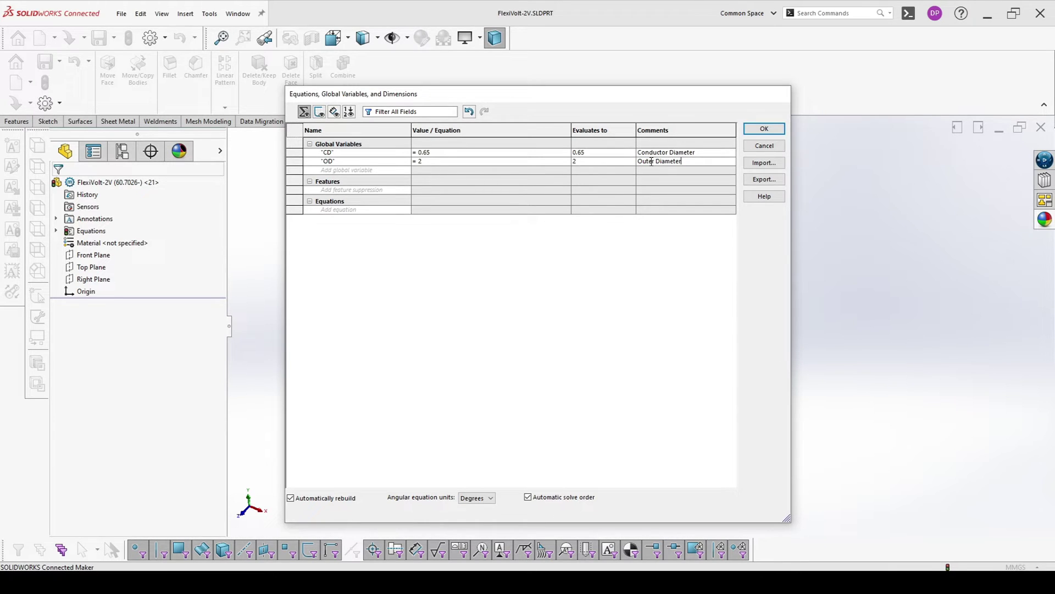
Add a global variable IT with the formula ("OD" - "CD") / 2 - 0.1
left_click(354, 171)
left_click(430, 171)
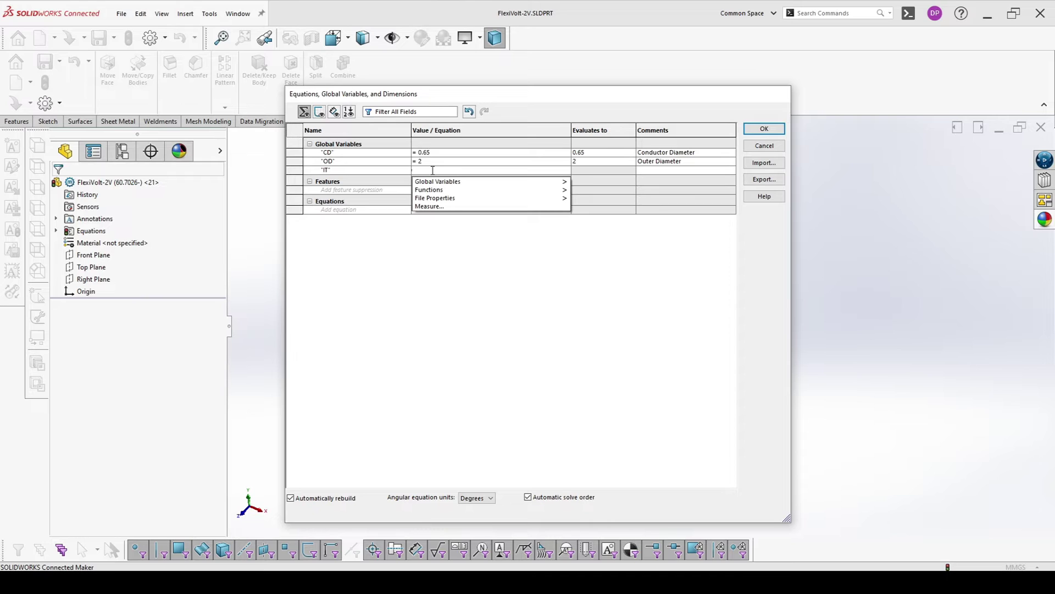
type("=(")
left_click(327, 161)
type("-")
left_click(328, 153)
type(")")
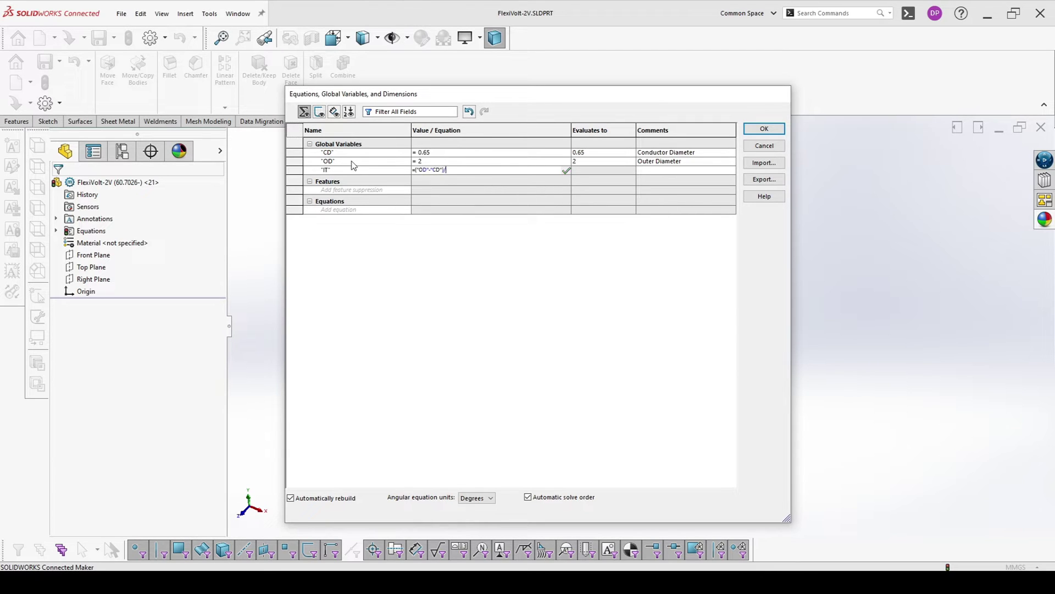
type("/2")
key("Escape")
type("-0.1")
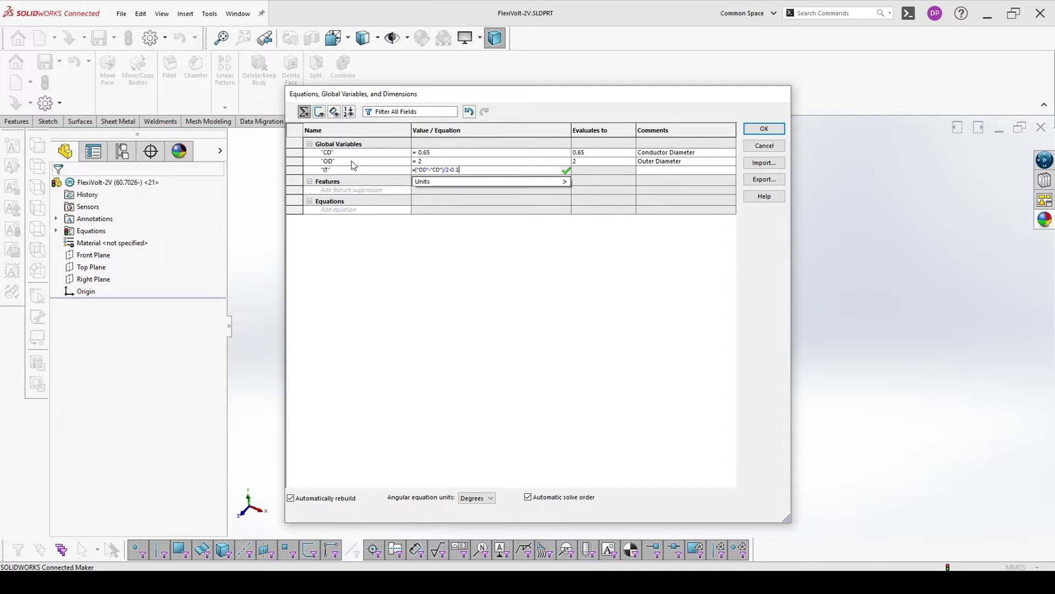
Comment the IT variable as "Insulator Thickness" and accept the equations
left_click(652, 170)
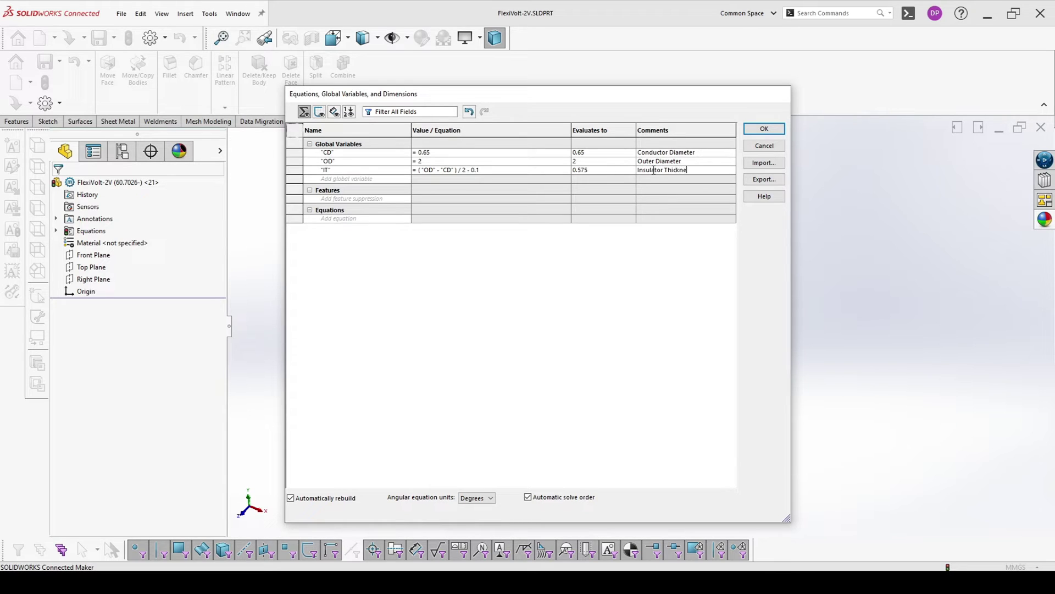
left_click(763, 128)
left_click(762, 131)
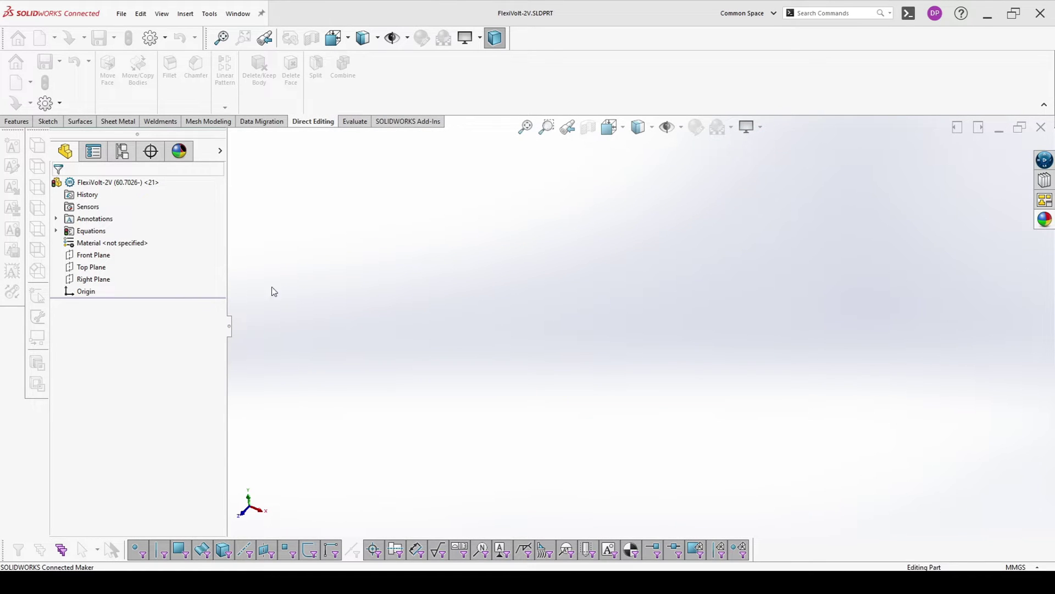
Start a sketch on the Top Plane and draw a vertical line about 30 mm long up from the origin
left_click(88, 267)
left_click(104, 250)
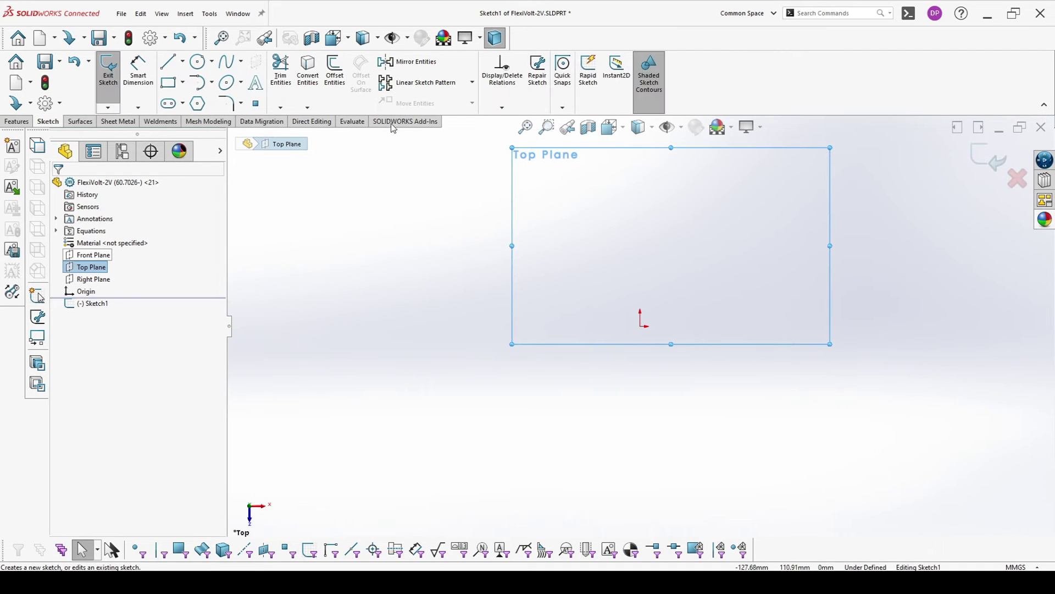
left_click(171, 61)
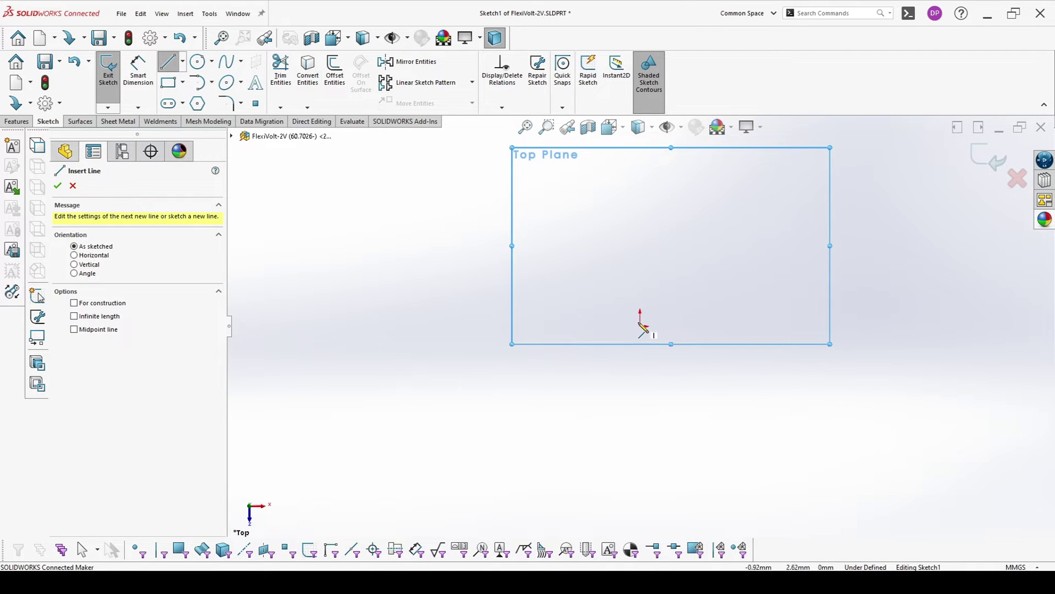
left_click(640, 327)
left_click(640, 271)
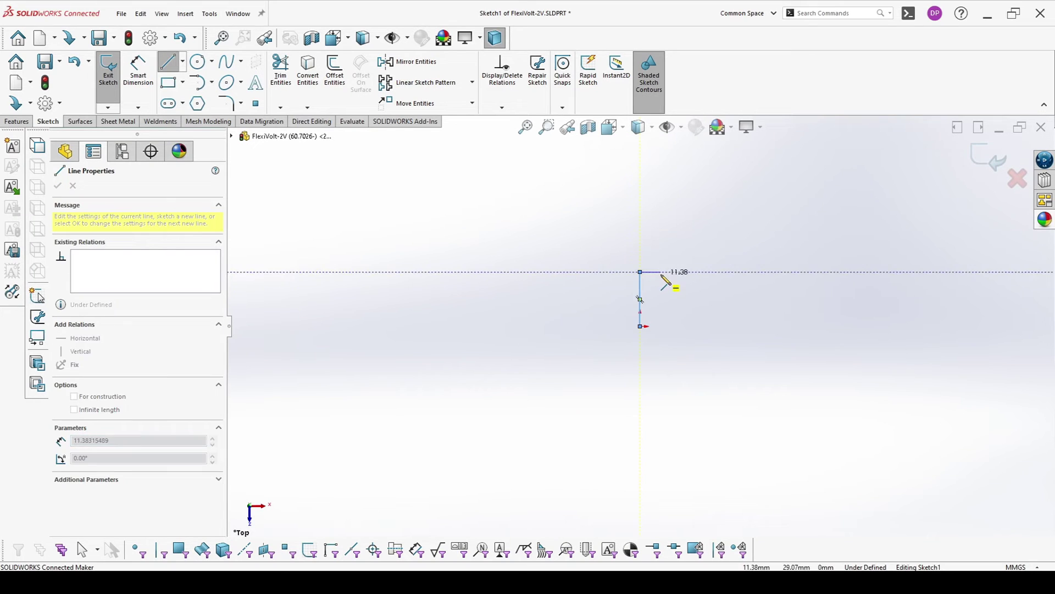
key("Escape")
Dimension the vertical line's length to 10 mm and exit the sketch
left_click(132, 69)
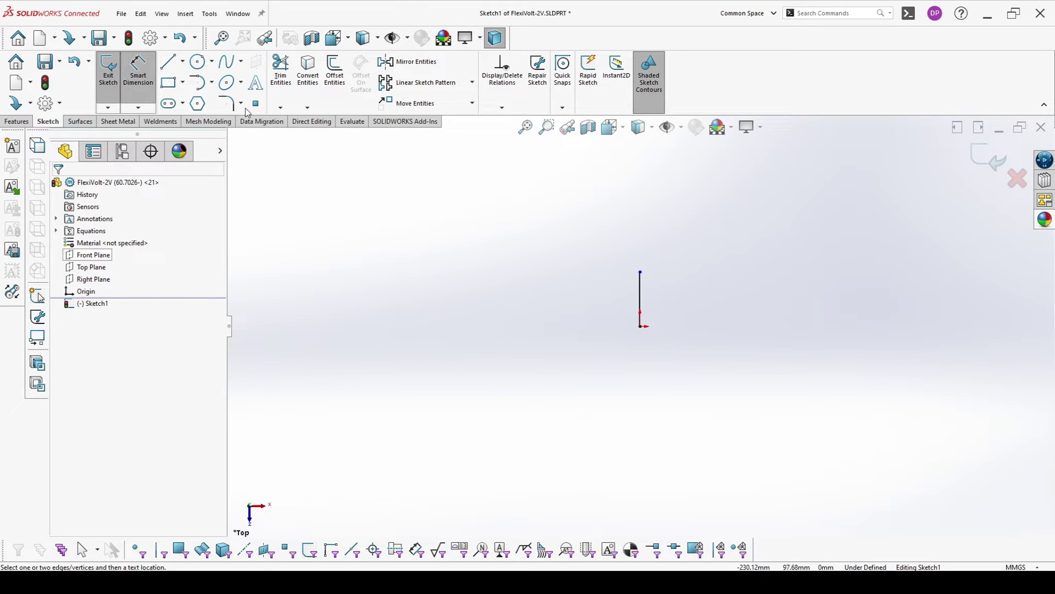
left_click(640, 297)
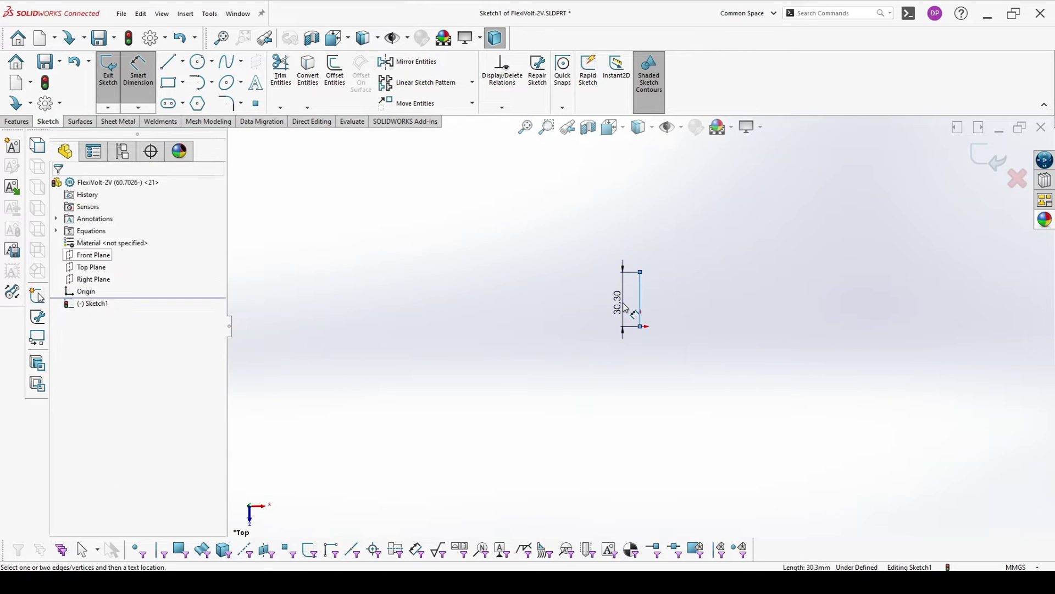
left_click(625, 309)
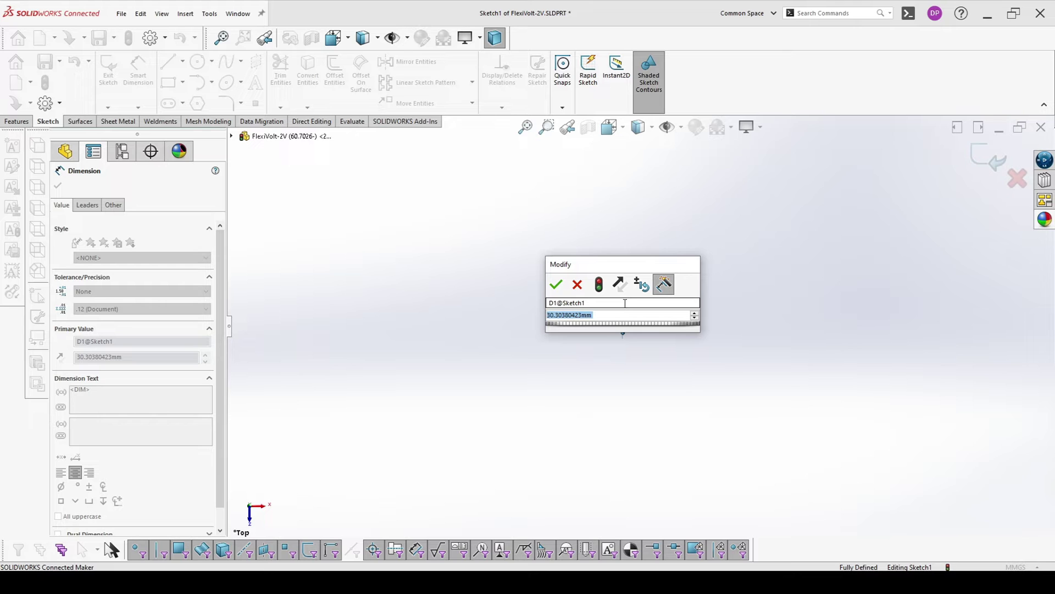
type("19")
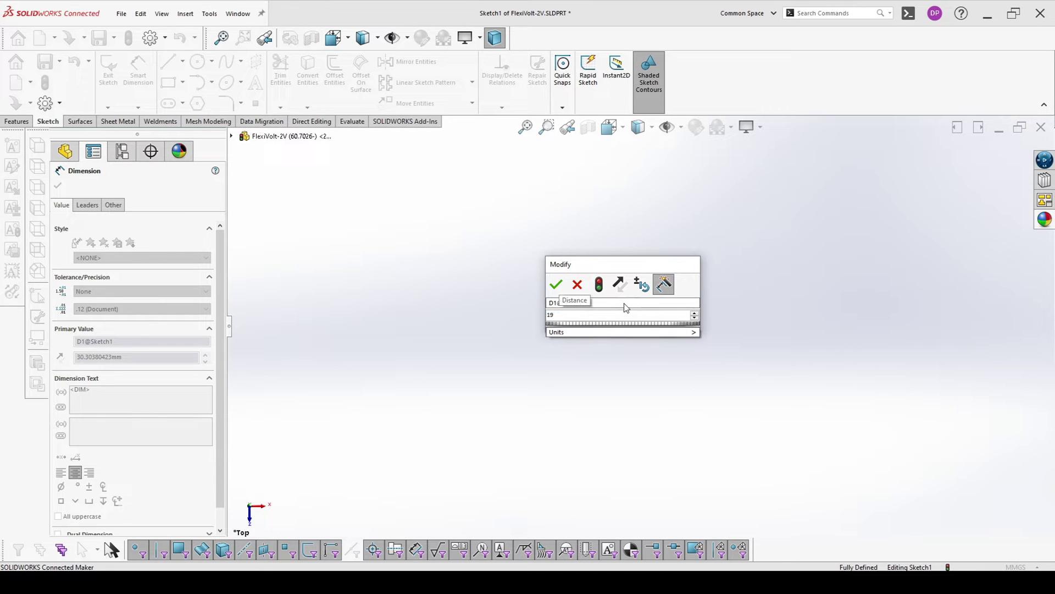
key("BackSpace")
type("0")
key("Return")
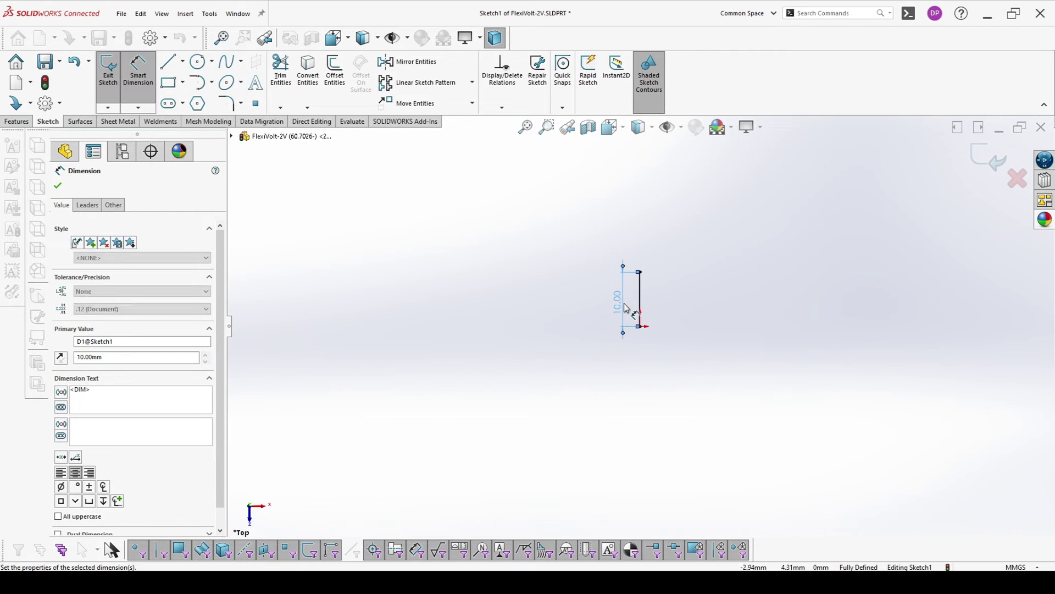
left_click(807, 342)
left_click(988, 159)
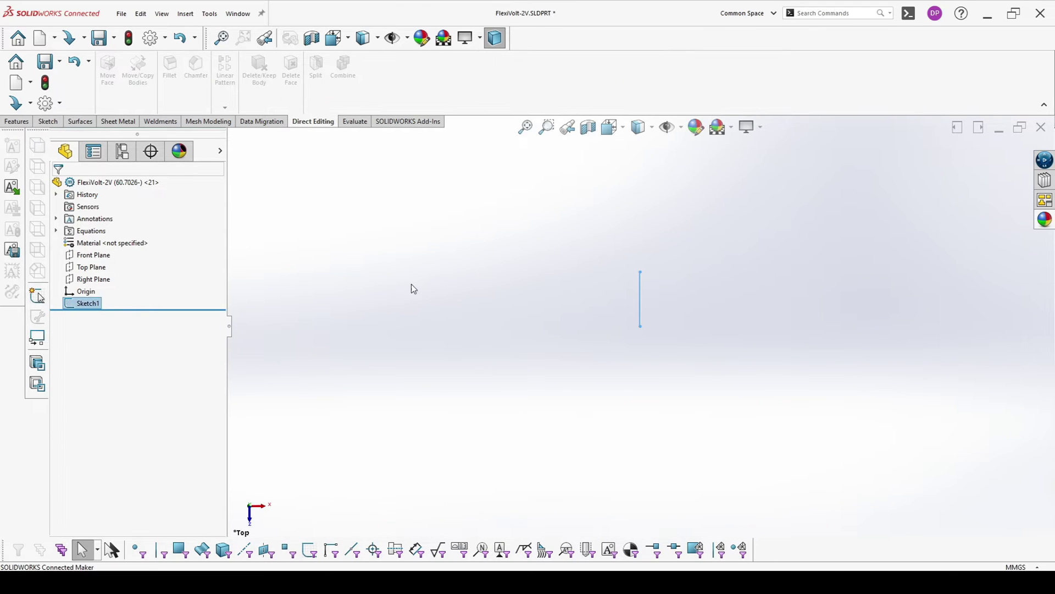
Rename the line sketch to 1END-Sketch
left_click(84, 302)
left_click(79, 303)
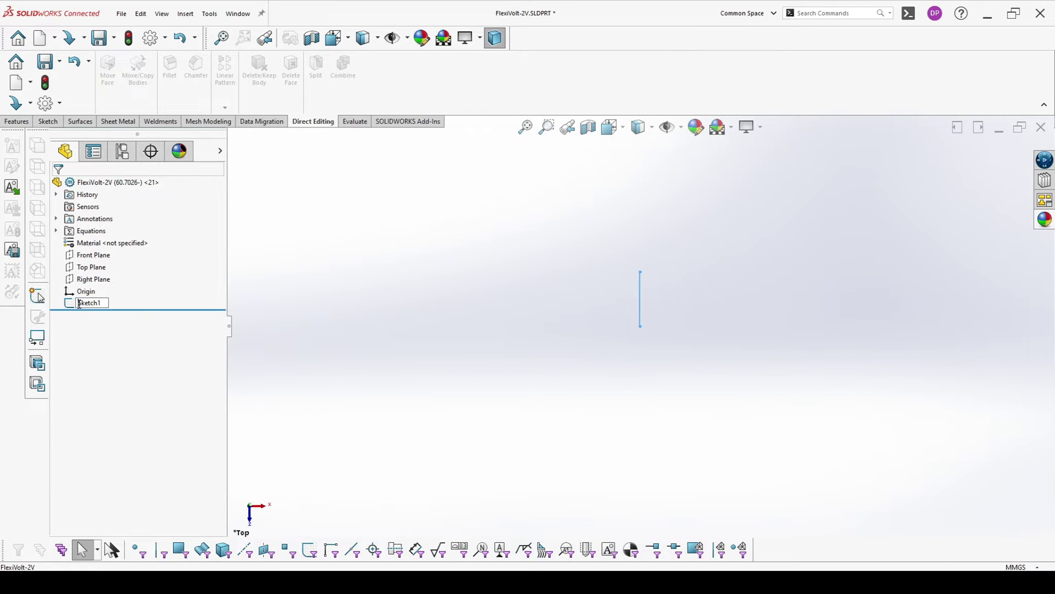
type("TEND")
type("-")
key("Return")
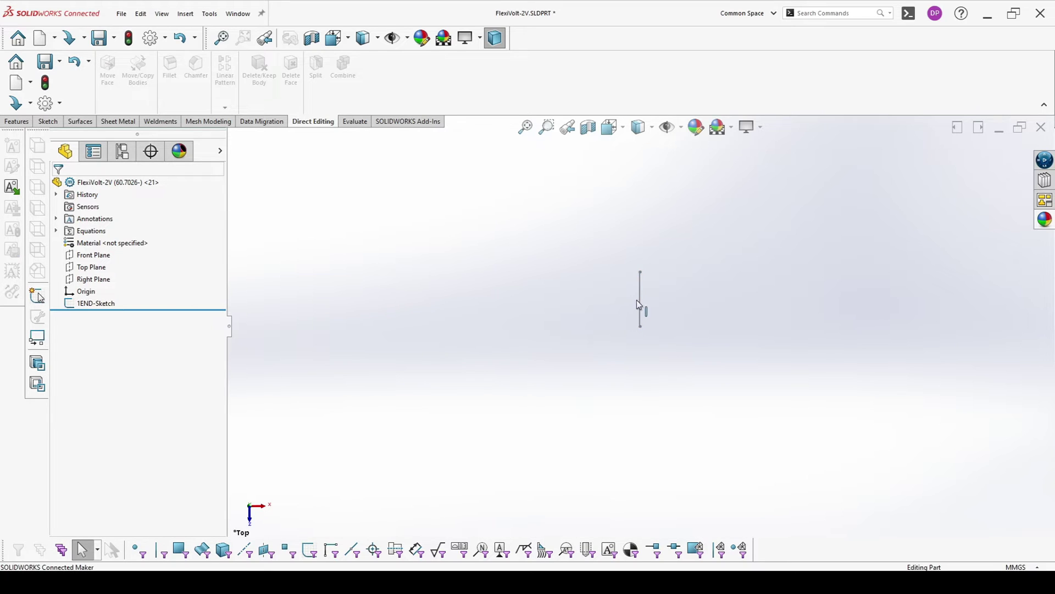
Start a new sketch on the Top Plane and draw a circle of about 11.3 mm radius above the existing line
left_click(91, 268)
left_click(104, 247)
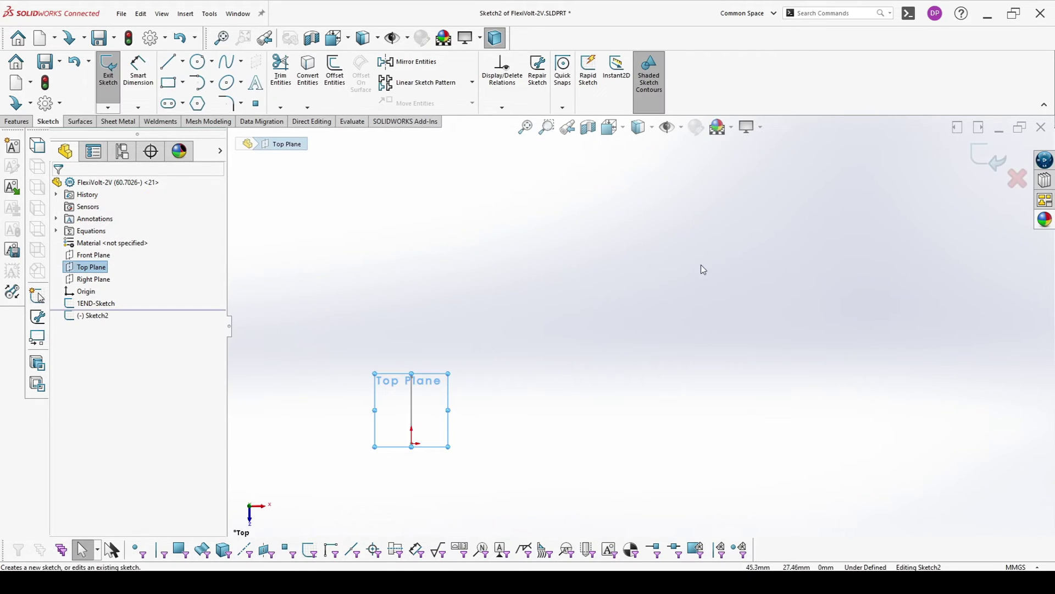
left_click(199, 61)
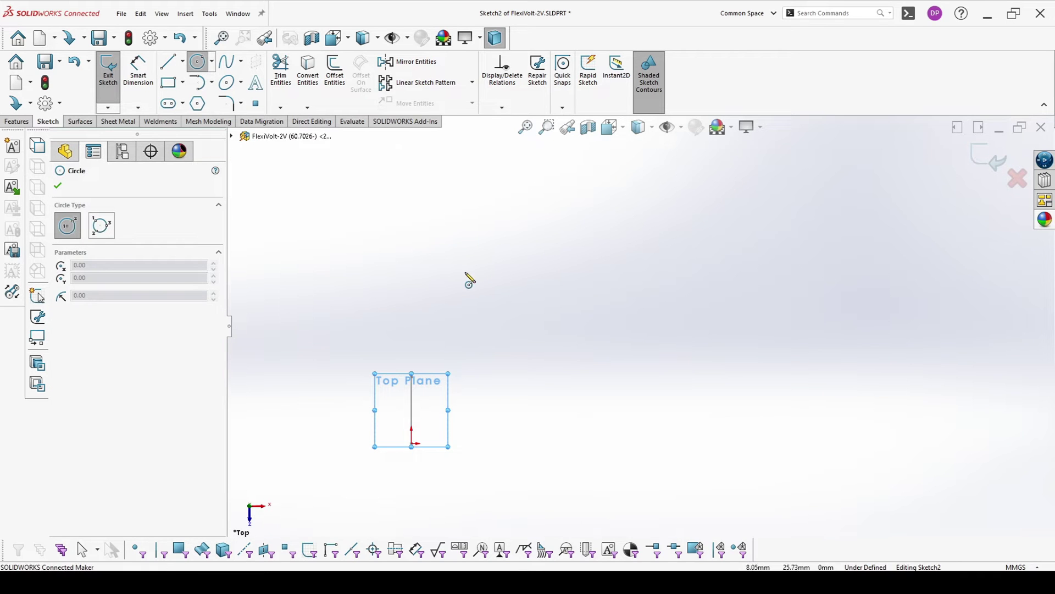
left_click_drag(468, 251, 513, 317)
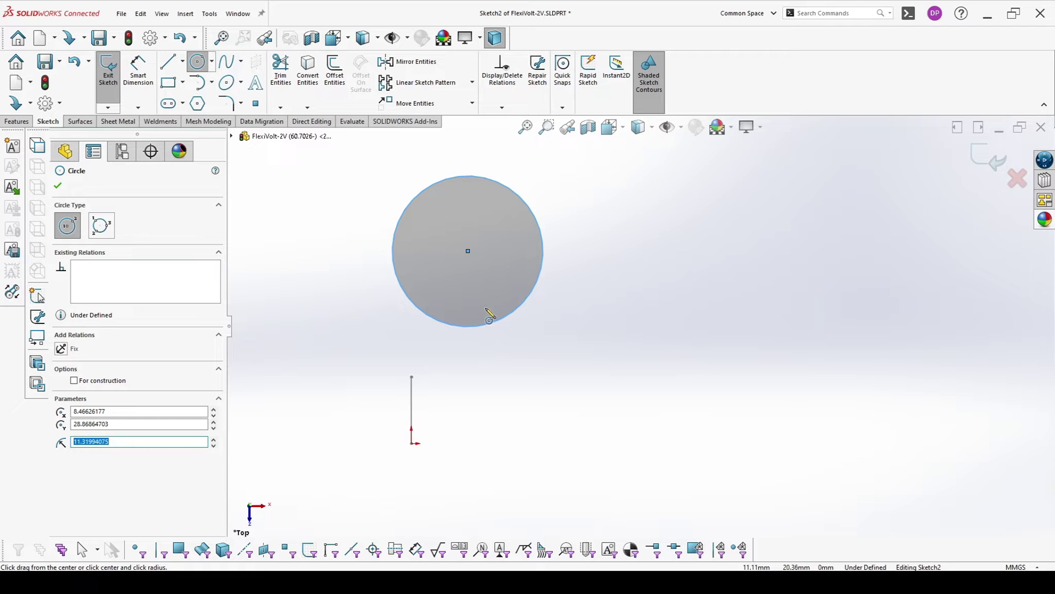
key("Escape")
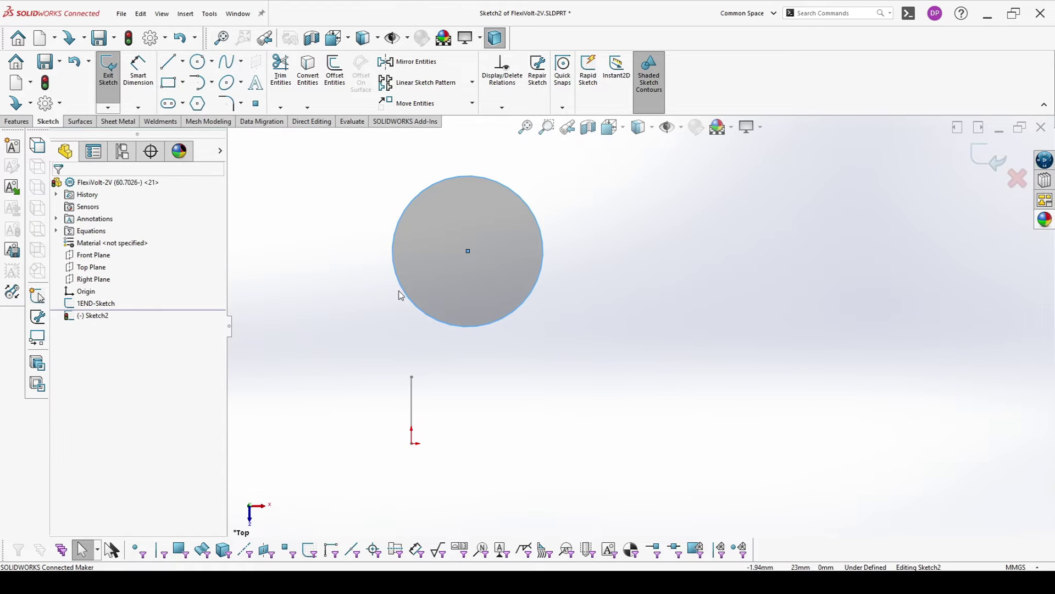
Make the circle tangent to the vertical line of 1END-Sketch and move its centre slightly closer to the line's upper end
left_click(412, 398, "ctrl")
left_click(445, 343)
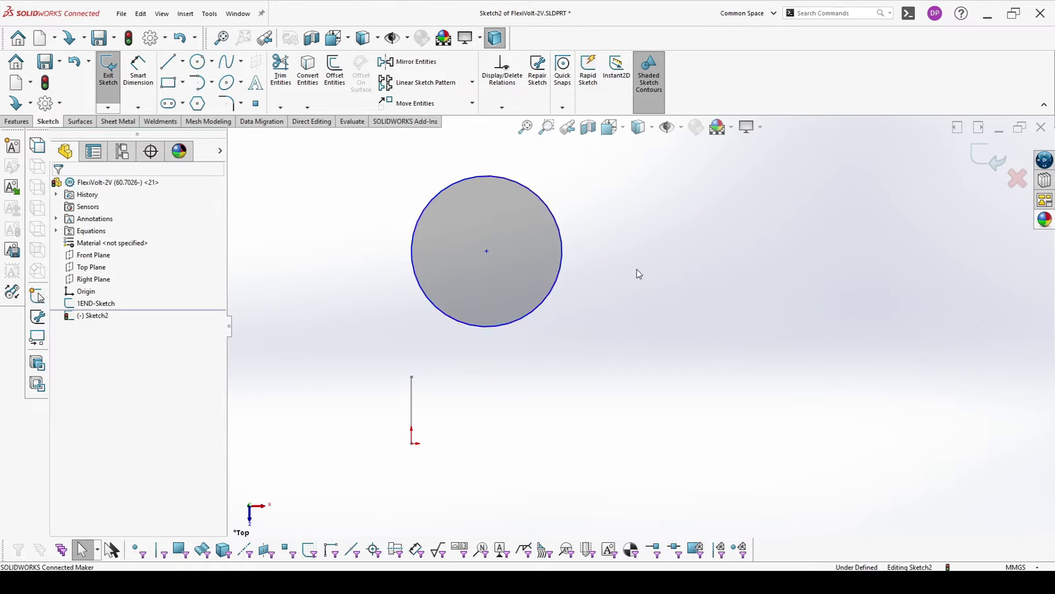
left_click_drag(487, 252, 486, 272)
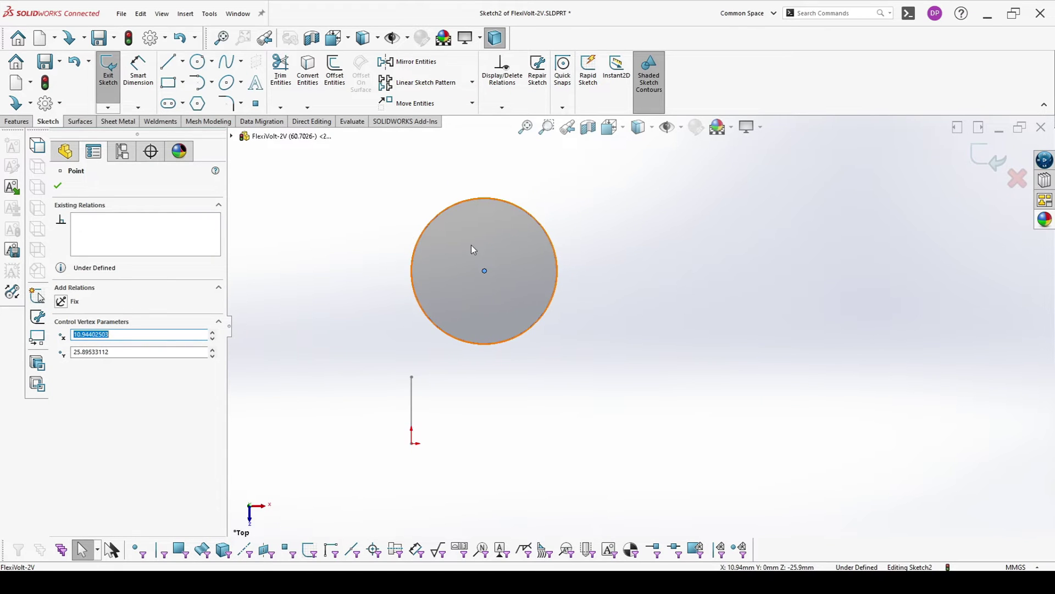
Dimension the circle's diameter to 50 mm
right_click_drag(246, 194, 246, 160)
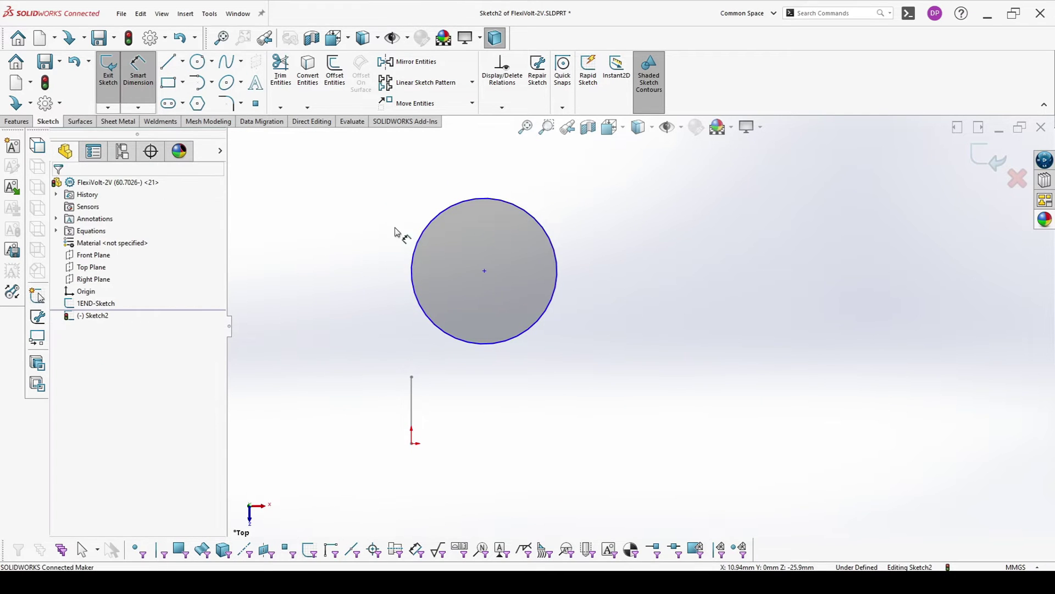
left_click(414, 254)
left_click(356, 285)
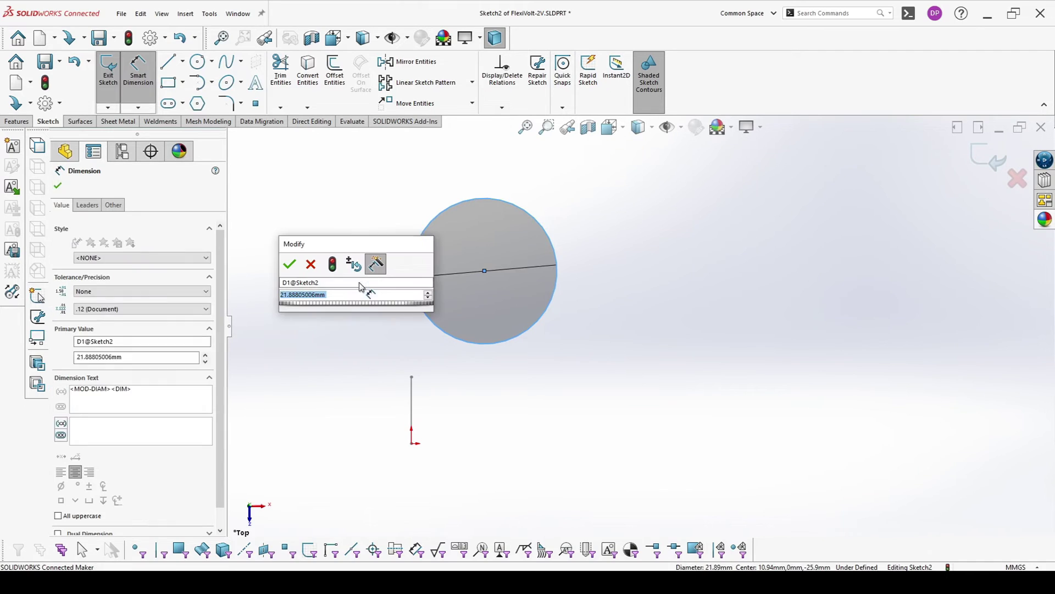
type("50")
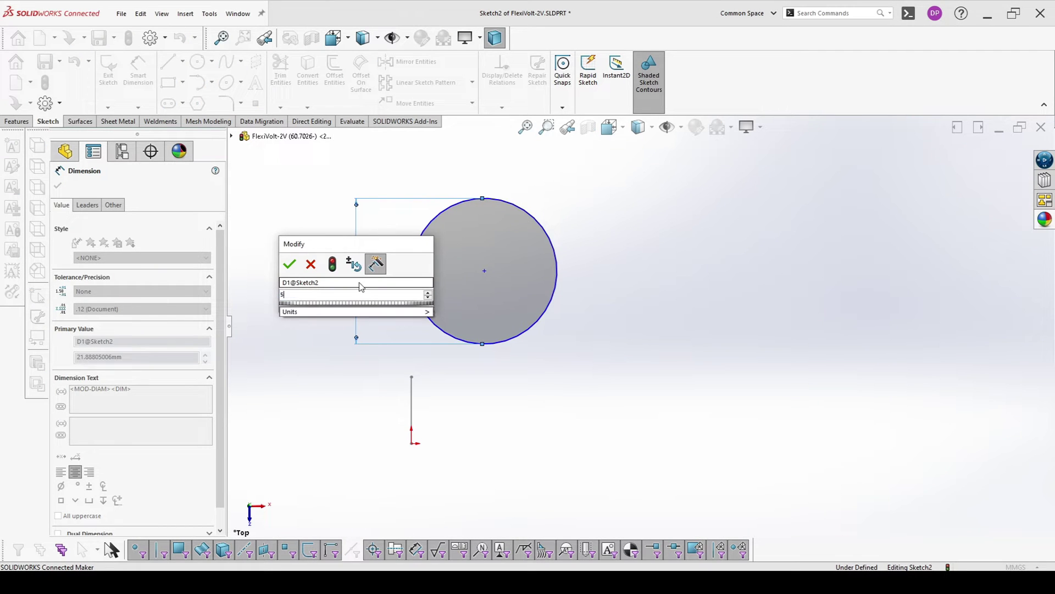
key("Return")
key("Escape")
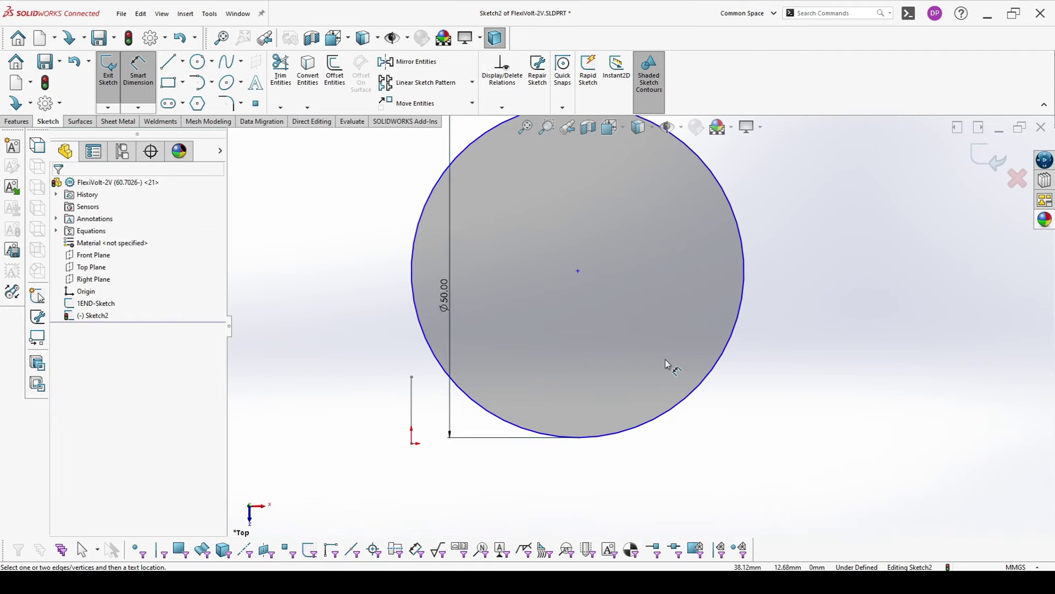
Dimension the vertical distance from the origin to the circle's centre as 40 mm
key("z")
key("Escape")
left_click_drag(597, 287, 594, 220)
left_click(559, 351)
left_click(138, 69)
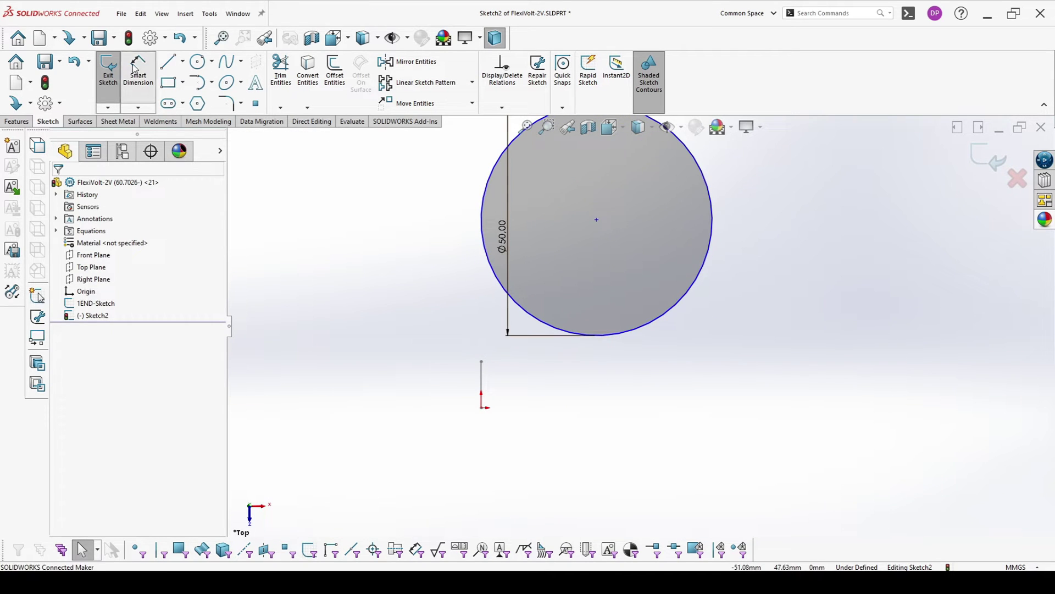
left_click(596, 220)
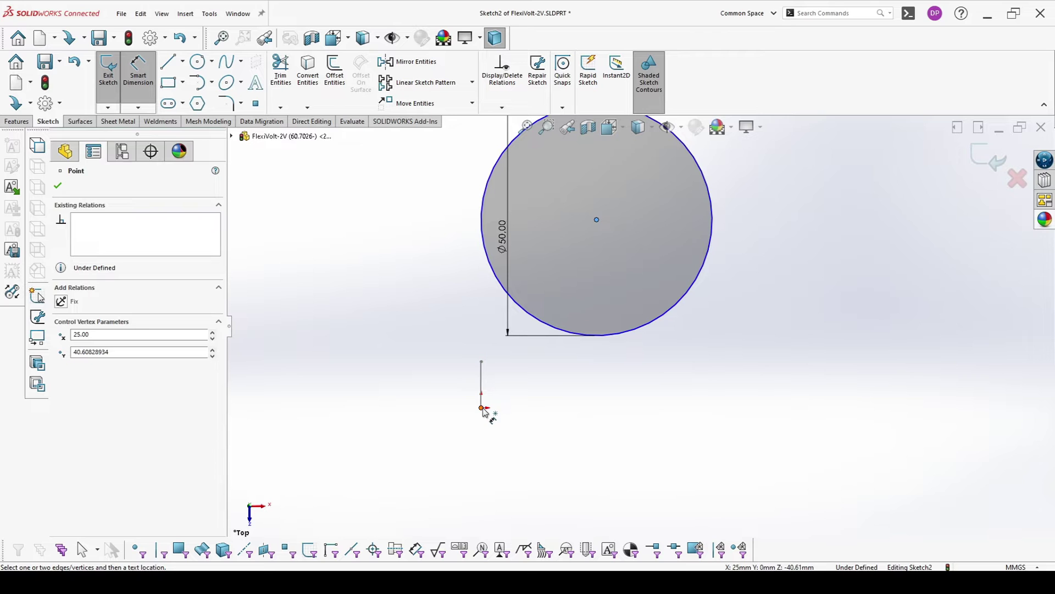
left_click(482, 407)
left_click(455, 336)
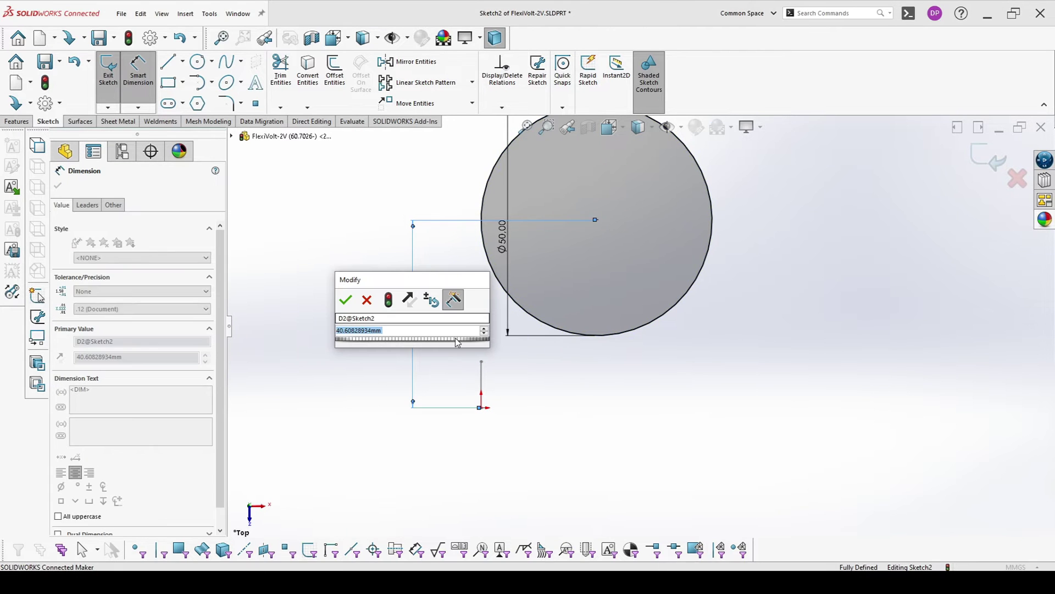
type("40")
key("Return")
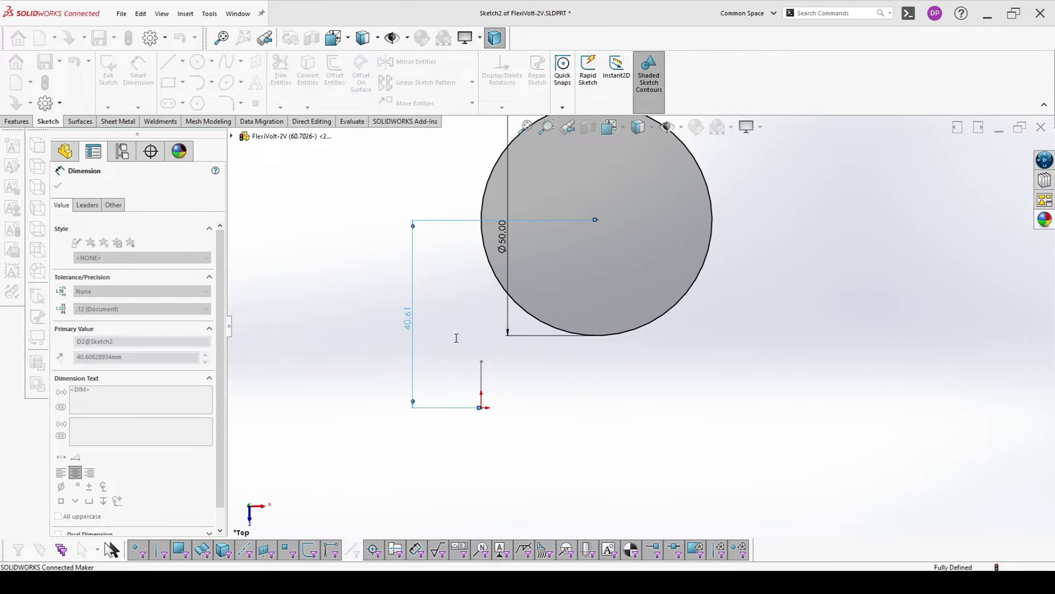
Set the circle's diameter to 40 mm and place its dimension text outside the circle
double_click(502, 236)
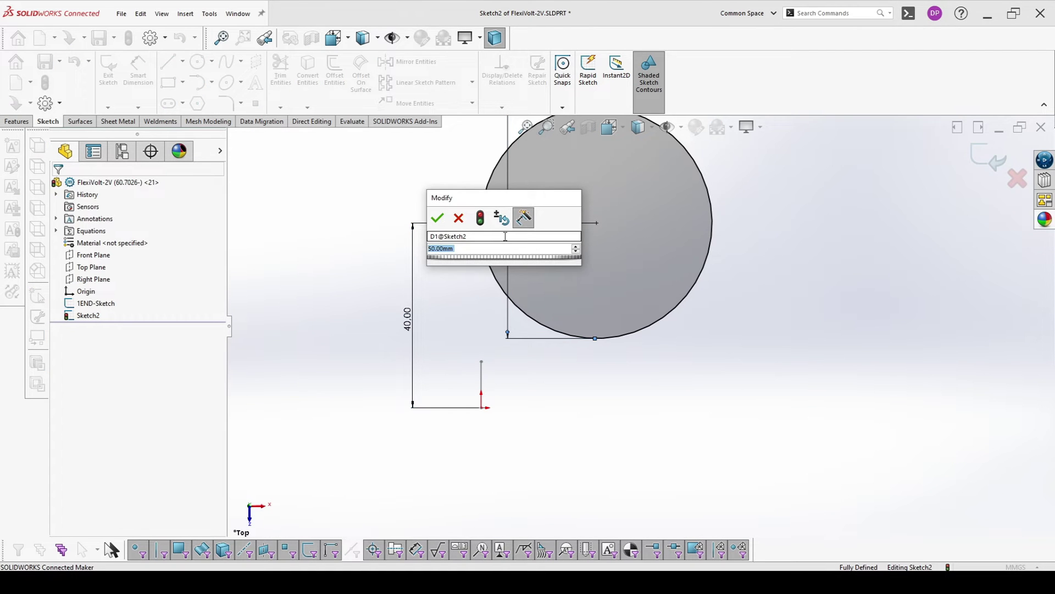
type("40")
key("Return")
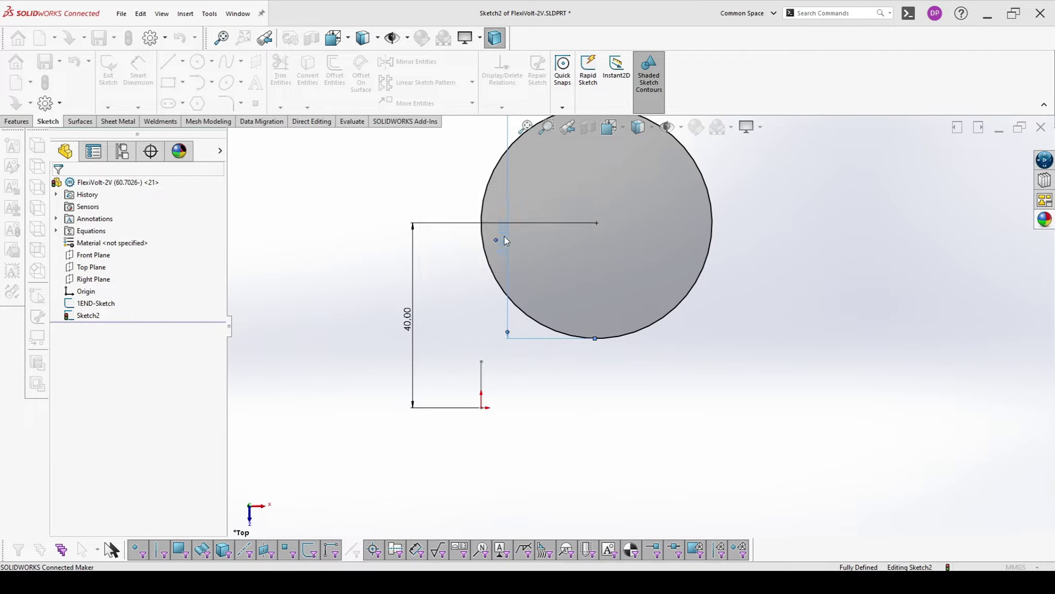
left_click(641, 377)
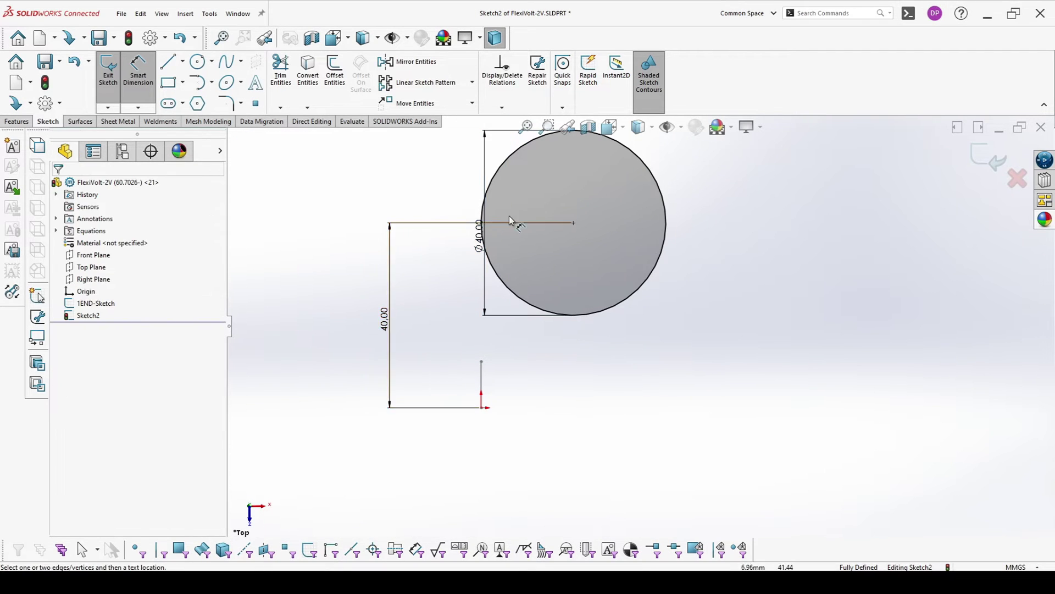
left_click(425, 237)
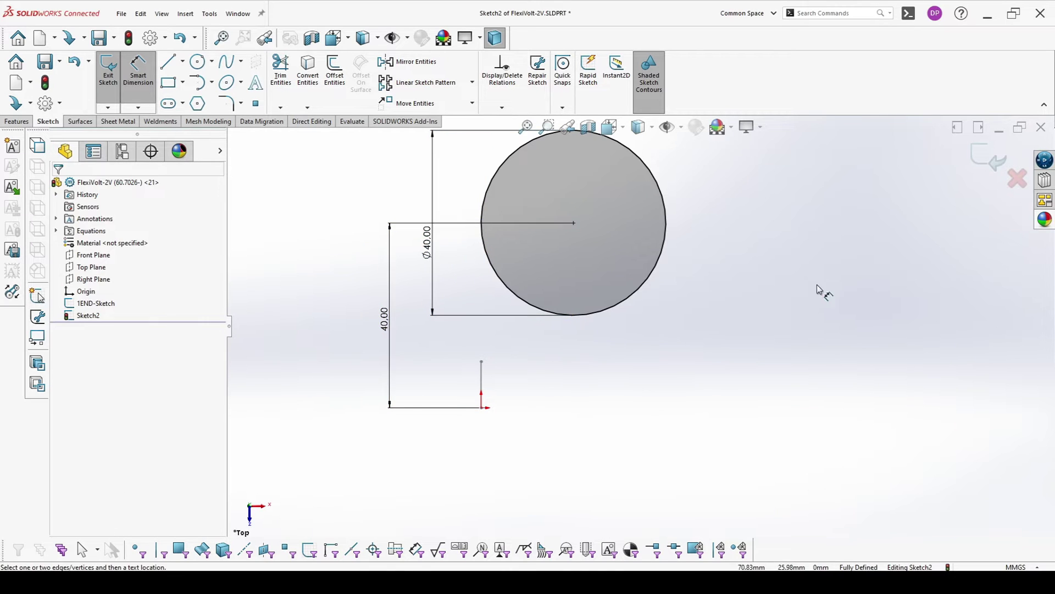
Exit the circle sketch and rename it Winded-Cable-Sketch
left_click(979, 159)
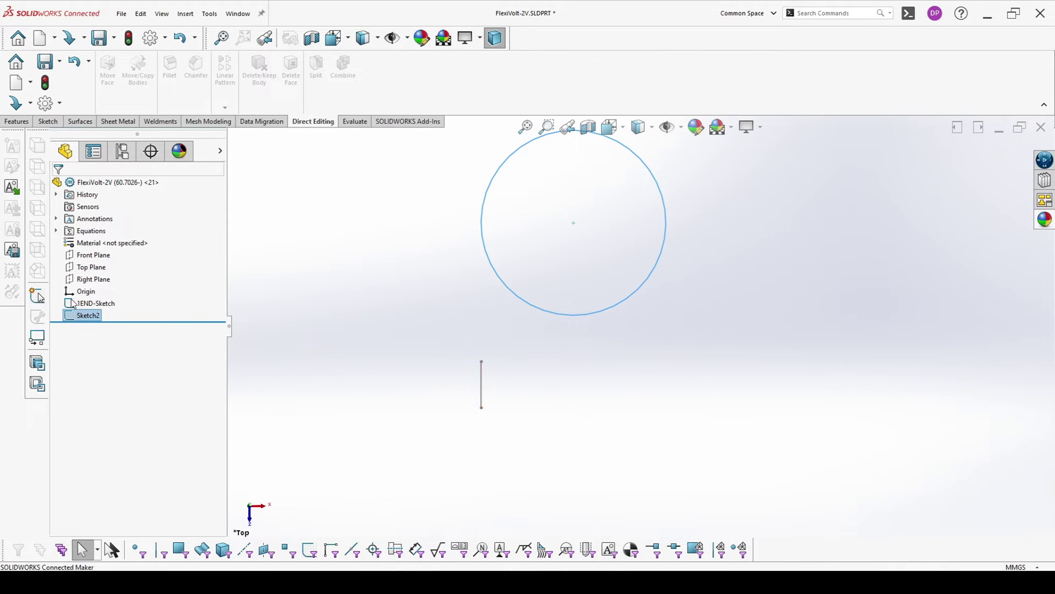
left_click(95, 318)
left_click(93, 316)
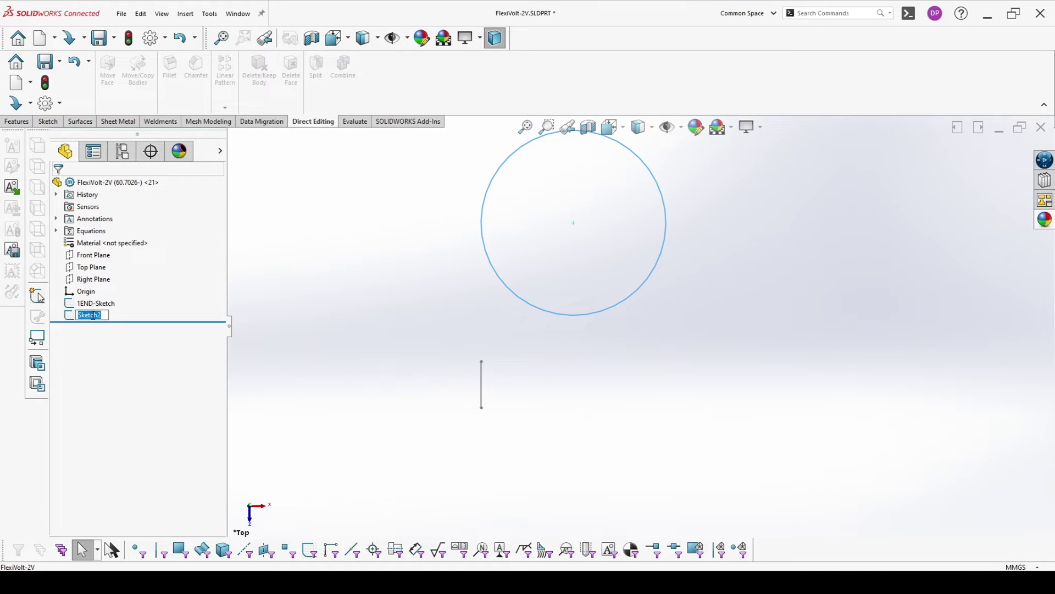
type("Winded-Cable-Sketch")
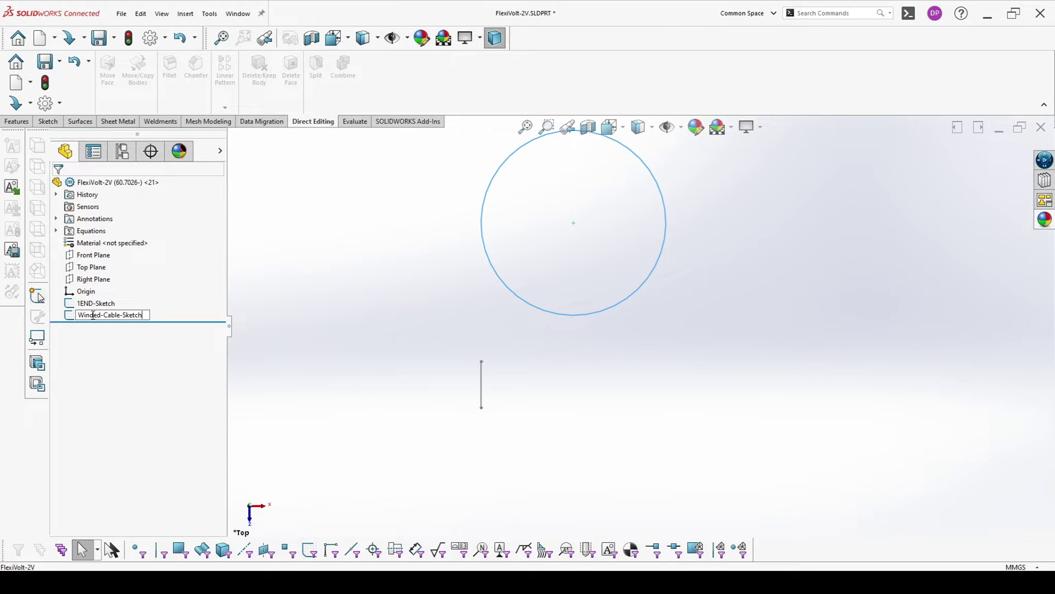
left_click(437, 363)
Sketch two perpendicular construction lines around the circle on the Top Plane, the second about 51 mm long, ending in a collinear solid segment of about 17 mm
scroll(743, 354, "up", 3)
scroll(765, 334, "down", 2)
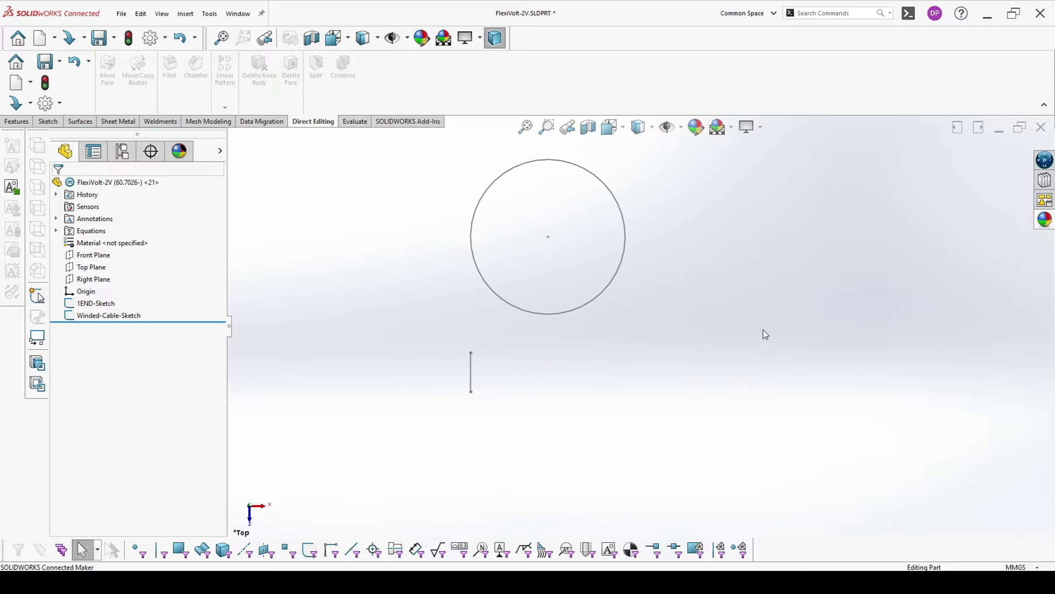
left_click(91, 268)
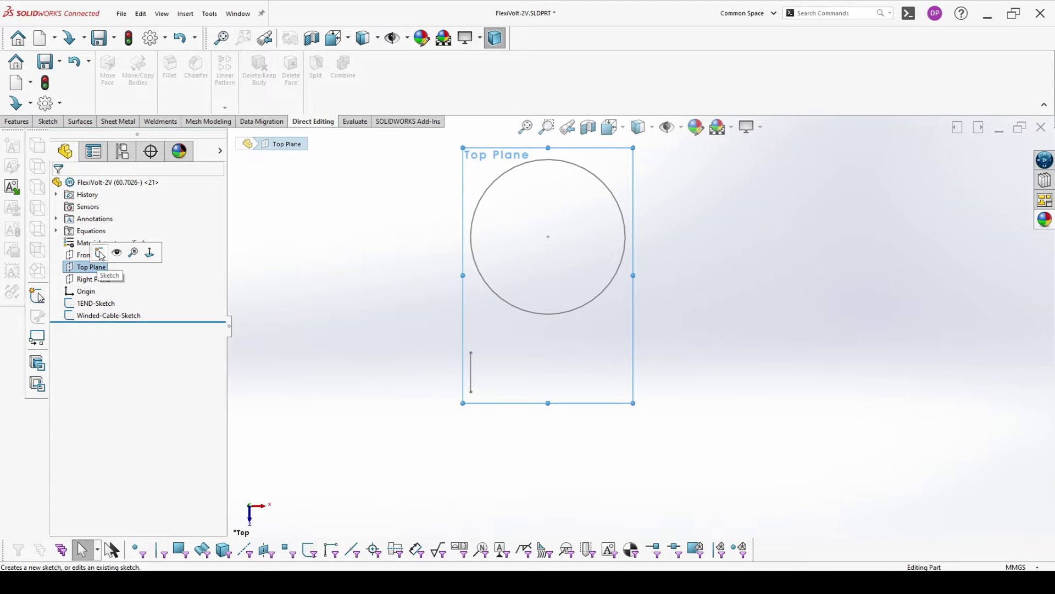
left_click(99, 248)
left_click(738, 299)
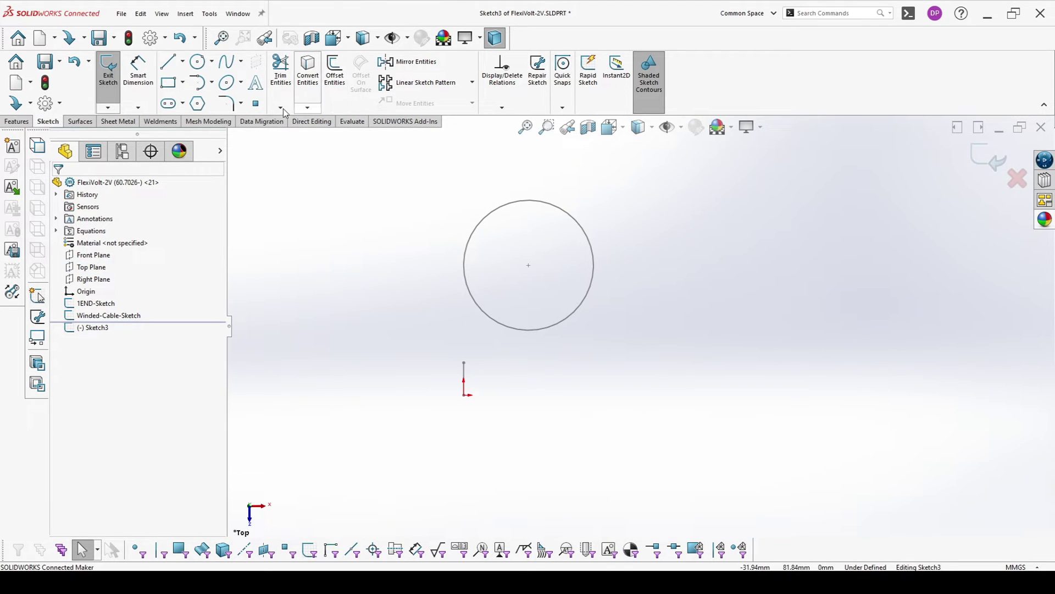
left_click(182, 61)
left_click(205, 92)
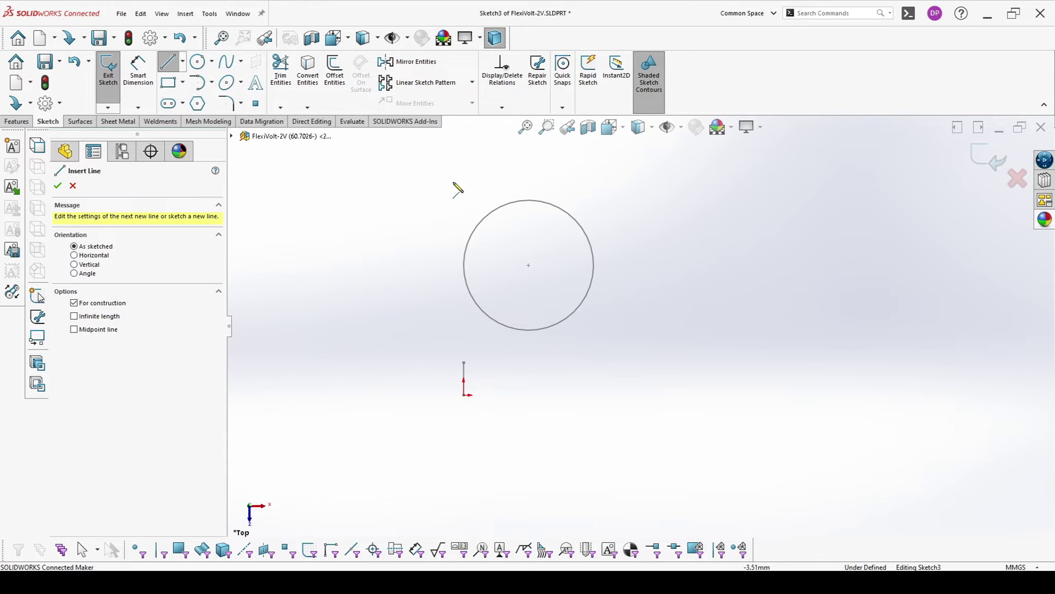
left_click(438, 245)
left_click(544, 157)
left_click(651, 285)
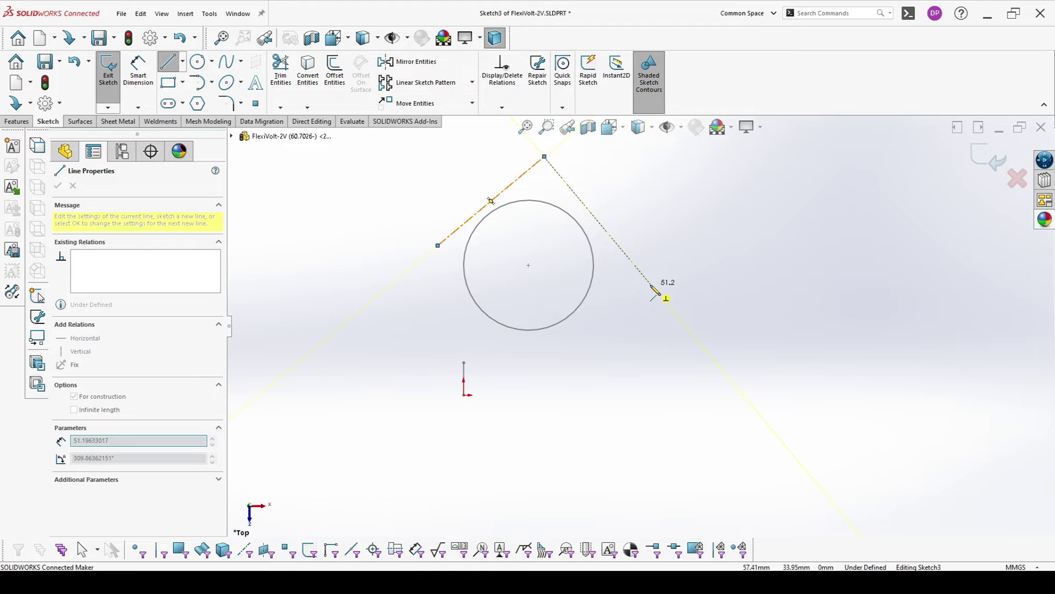
left_click(686, 326)
key("Escape")
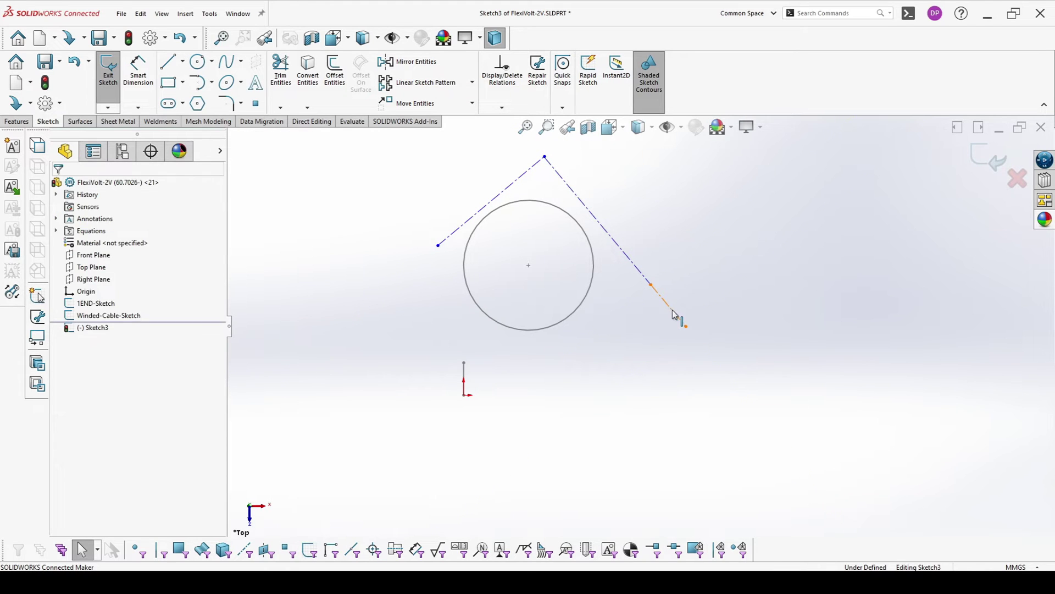
left_click(676, 315)
left_click(717, 317)
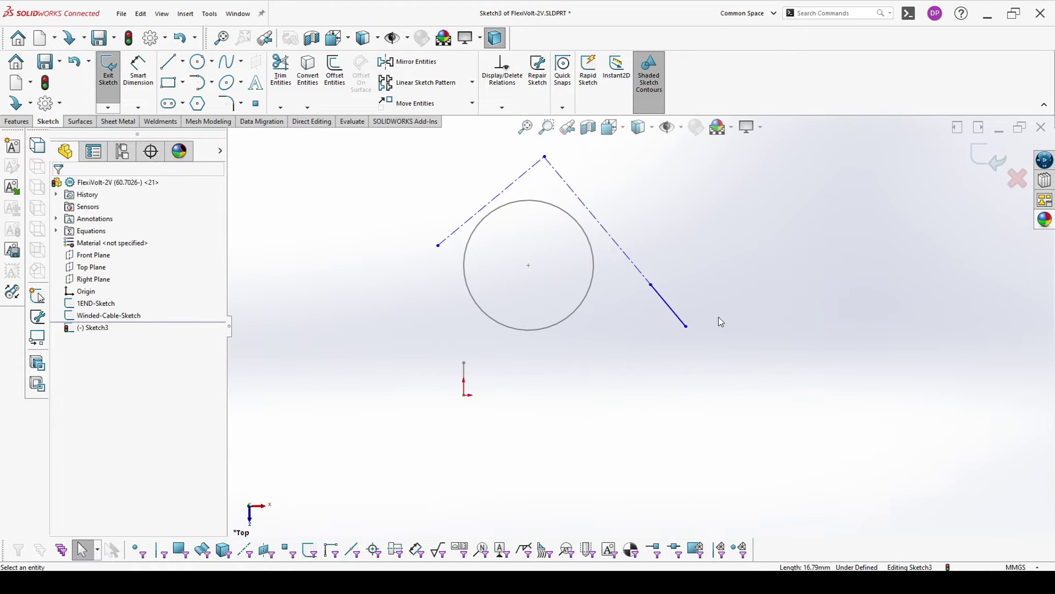
Make the long construction line tangent to the circle and attach the other construction line's free end to the circle's centre
left_click(585, 208)
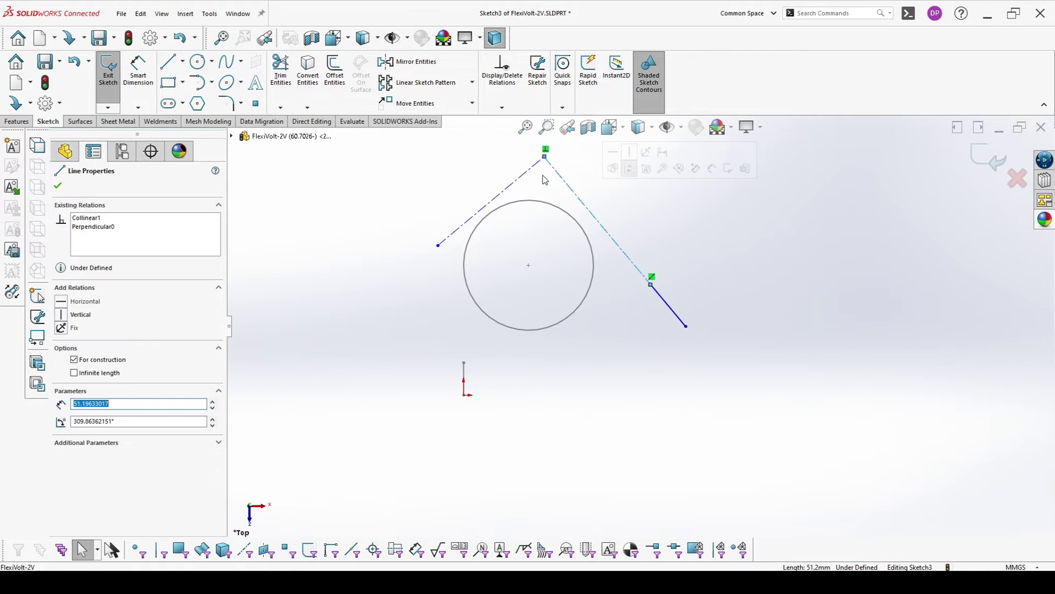
left_click(567, 220, "ctrl")
left_click(612, 181)
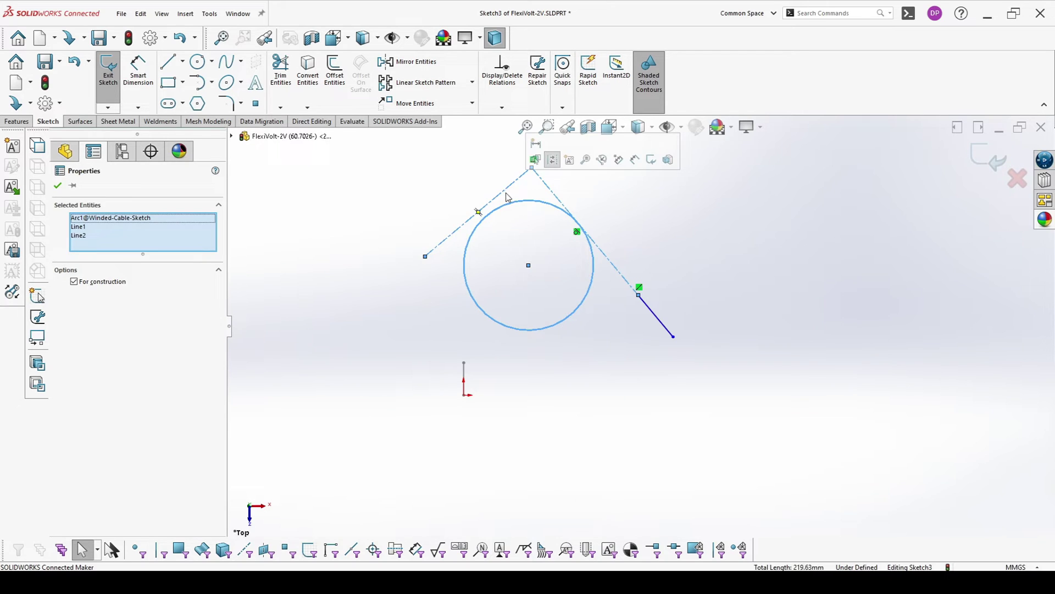
left_click(639, 214)
left_click_drag(426, 256, 529, 266)
left_click(449, 276)
left_click(601, 315)
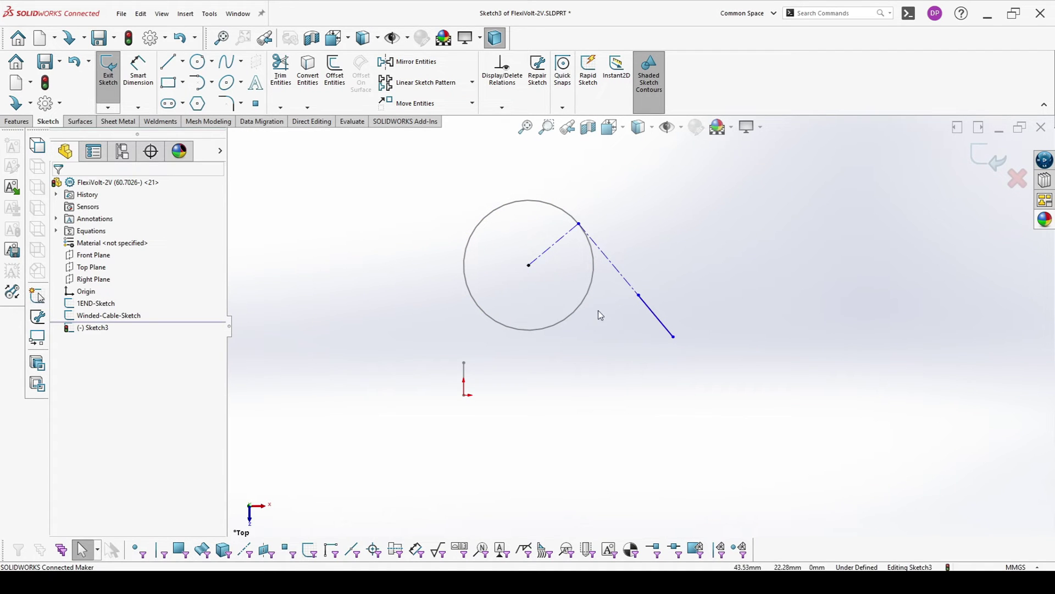
Dimension the distance from the radial construction line to the solid segment's free end as 45 mm
left_click(138, 71)
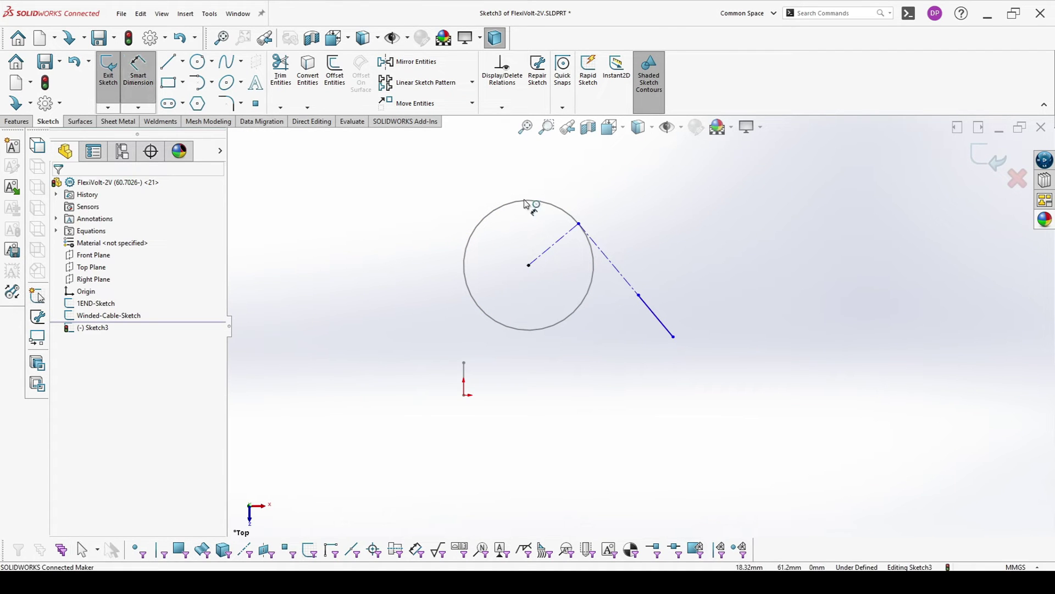
left_click(559, 248)
left_click(675, 339)
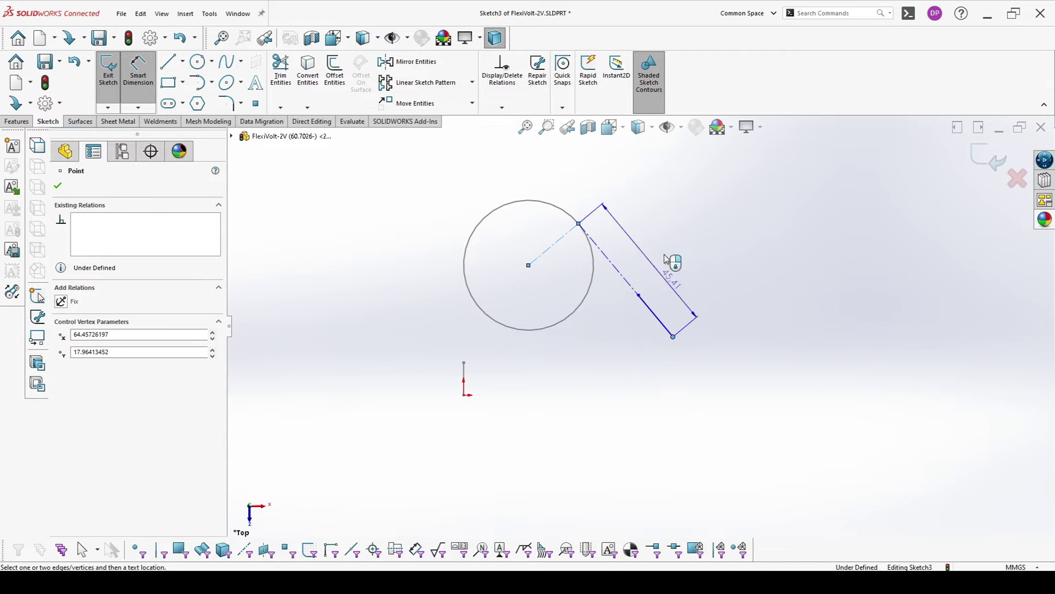
left_click(673, 272)
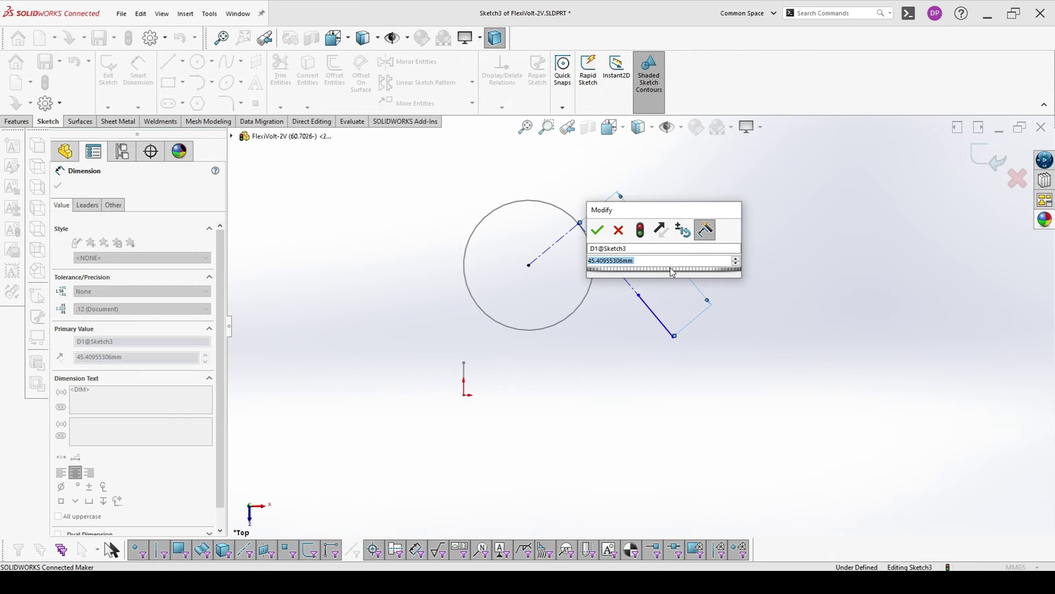
type("45")
key("Return")
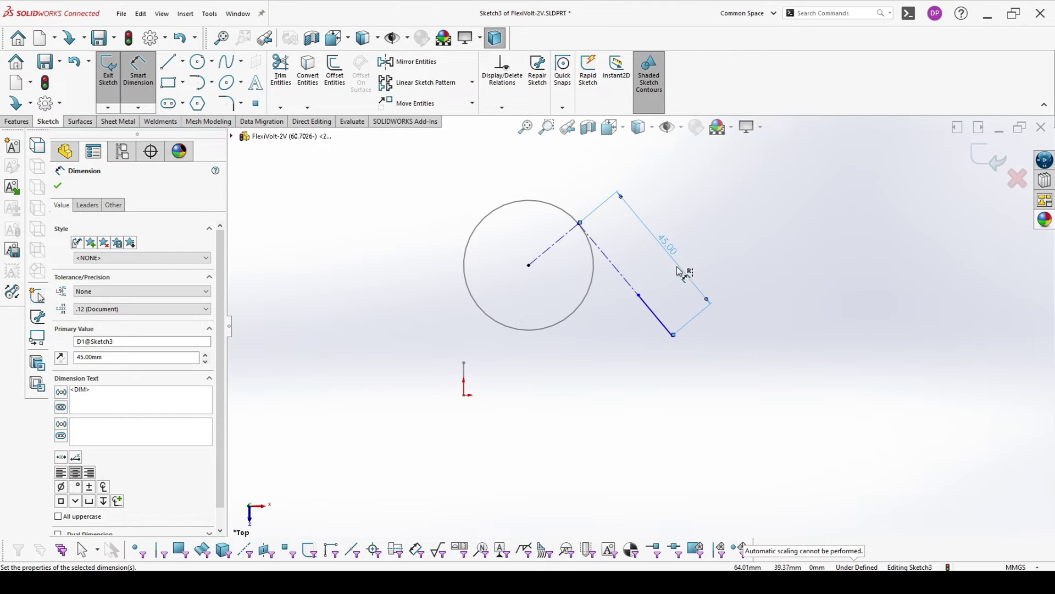
Dimension the solid end segment's length to 10 mm and start a dimension between that segment and the 1END-Sketch line
left_click(665, 316)
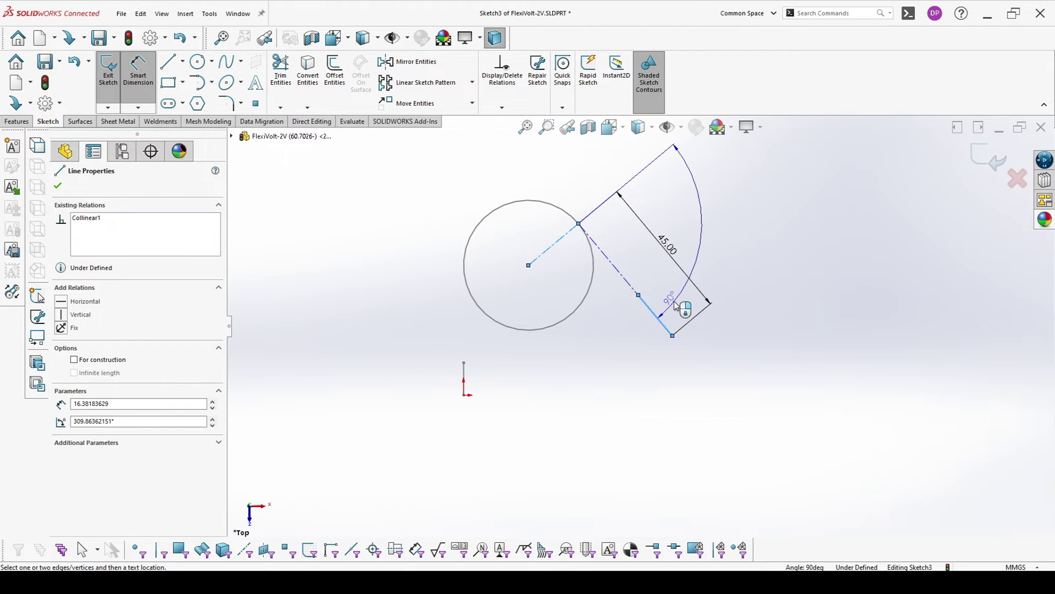
key("Escape")
left_click(678, 305)
left_click(682, 299)
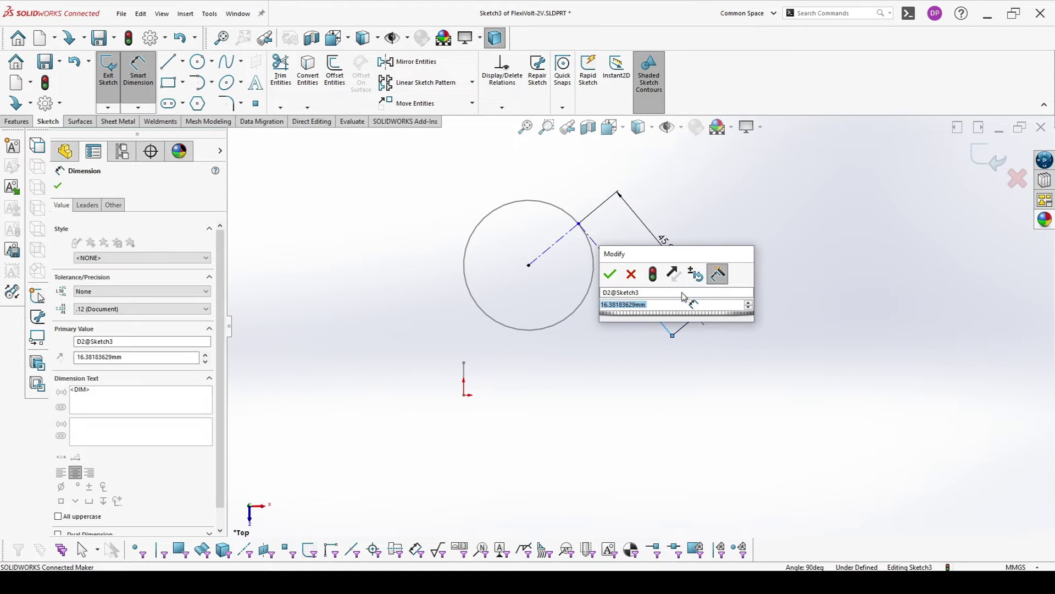
type("10")
key("Return")
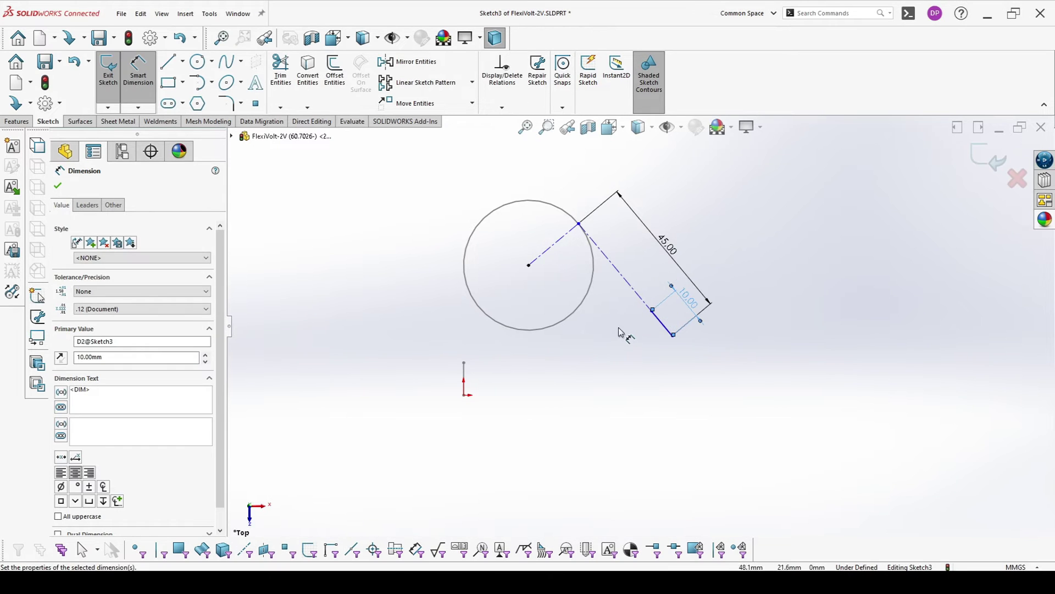
left_click(654, 313)
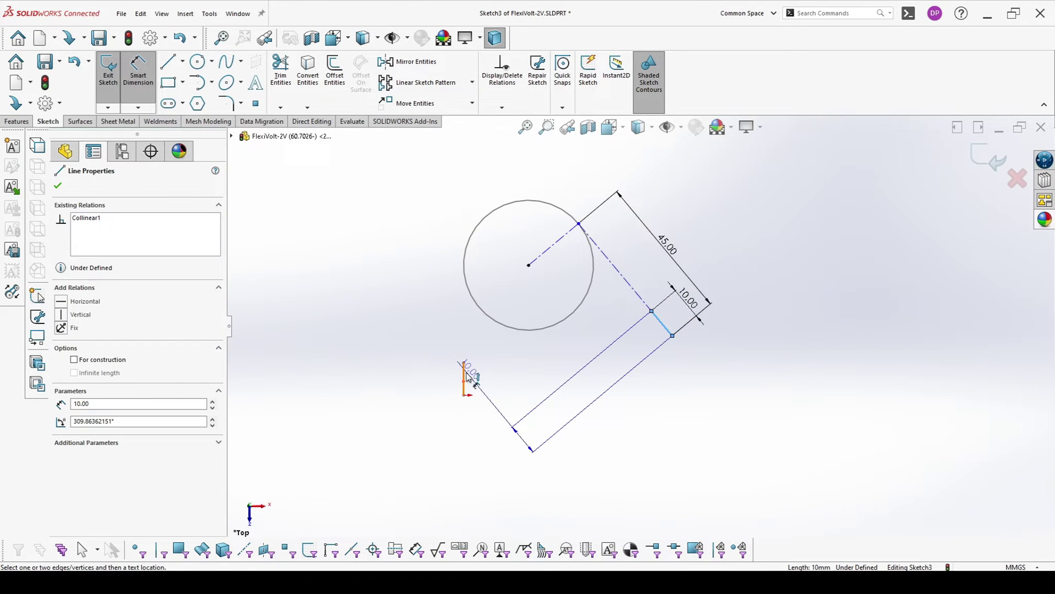
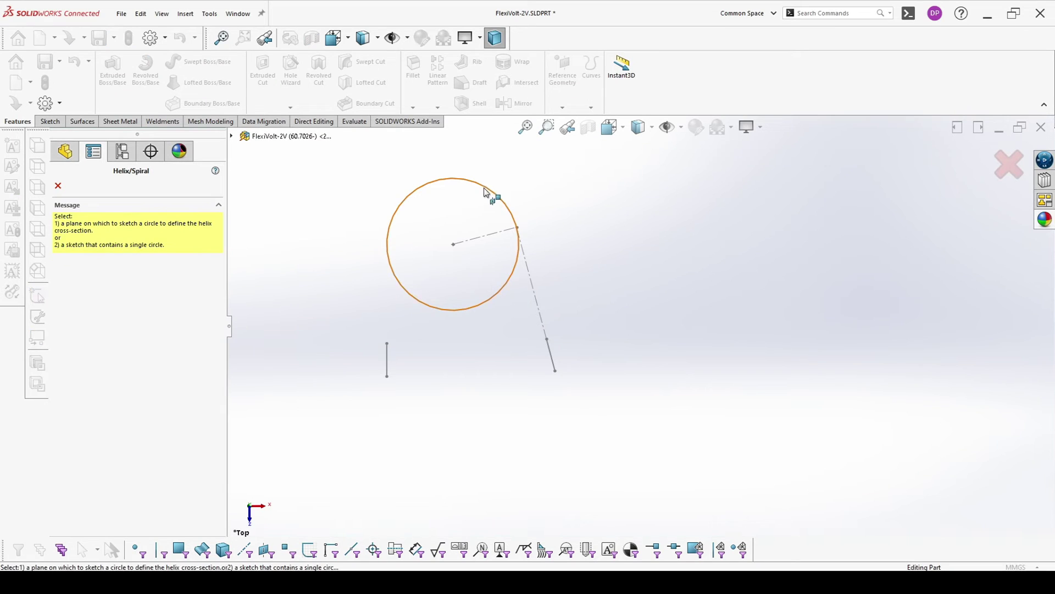
Base the variable-pitch helix on the winding circle and set the pitch of its first two regions to 2 mm
mouse_move(454, 245)
middle_mouse_down()
mouse_move(451, 148)
mouse_move(350, 209)
middle_mouse_up()
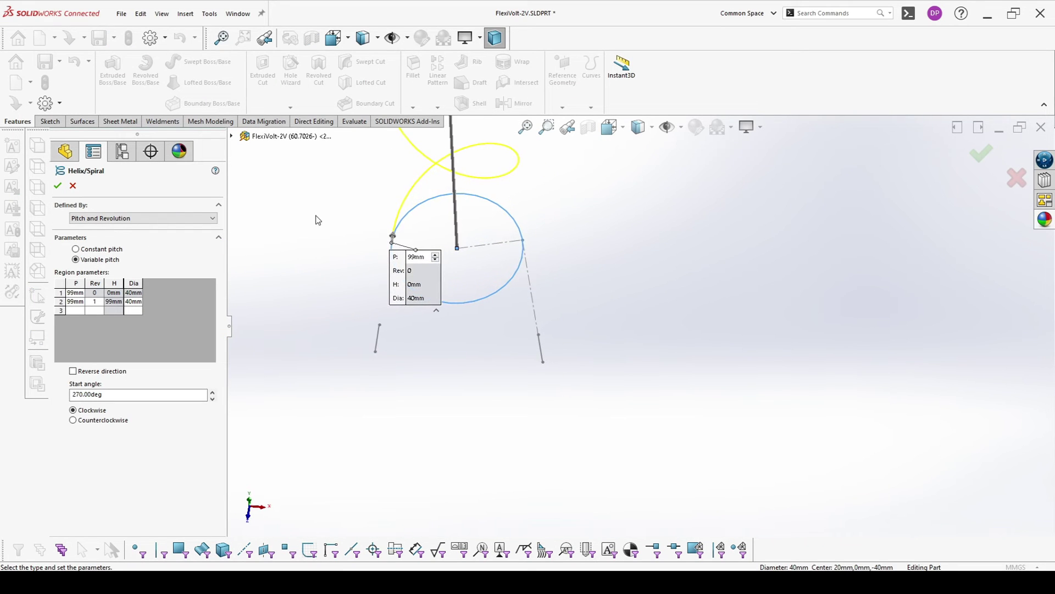
middle_click_drag(407, 324, 528, 306)
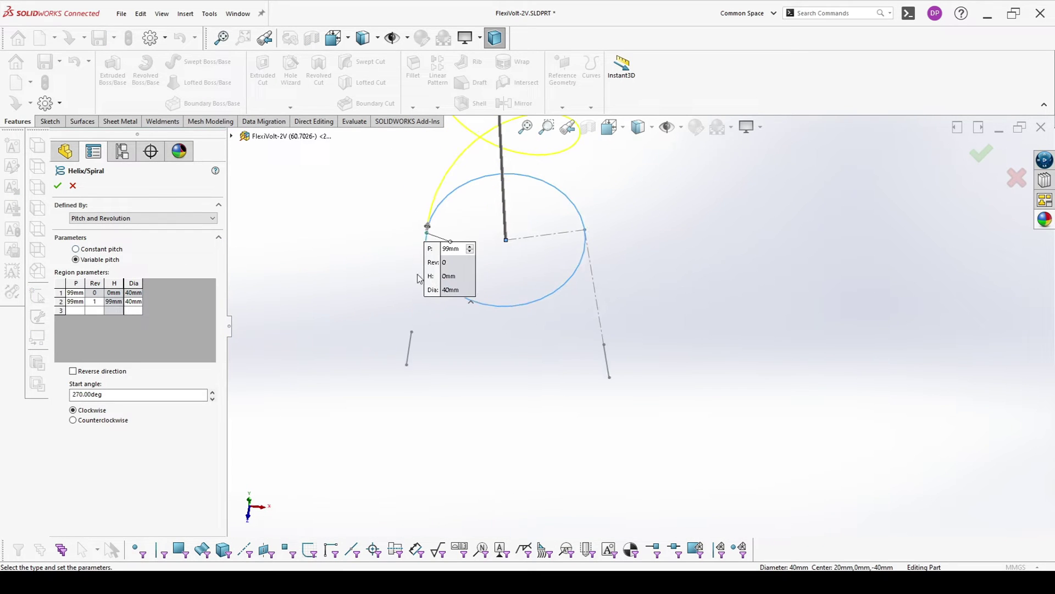
left_click(80, 293)
left_click(75, 302)
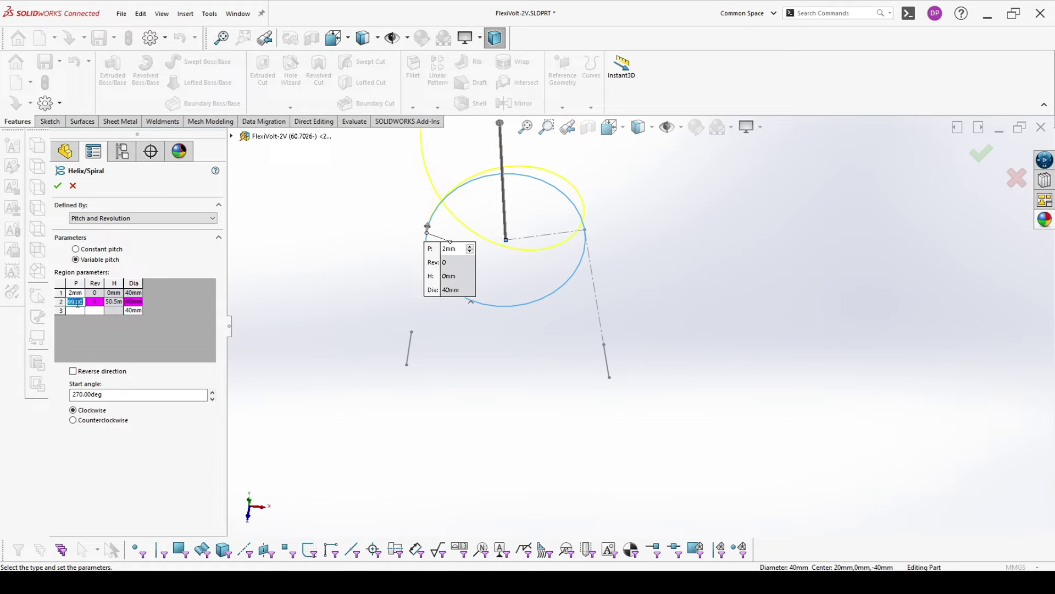
type("2")
Set the second helix region to a 35 mm diameter and 1.5 revolutions
left_click(103, 303)
middle_click_drag(591, 262, 569, 268)
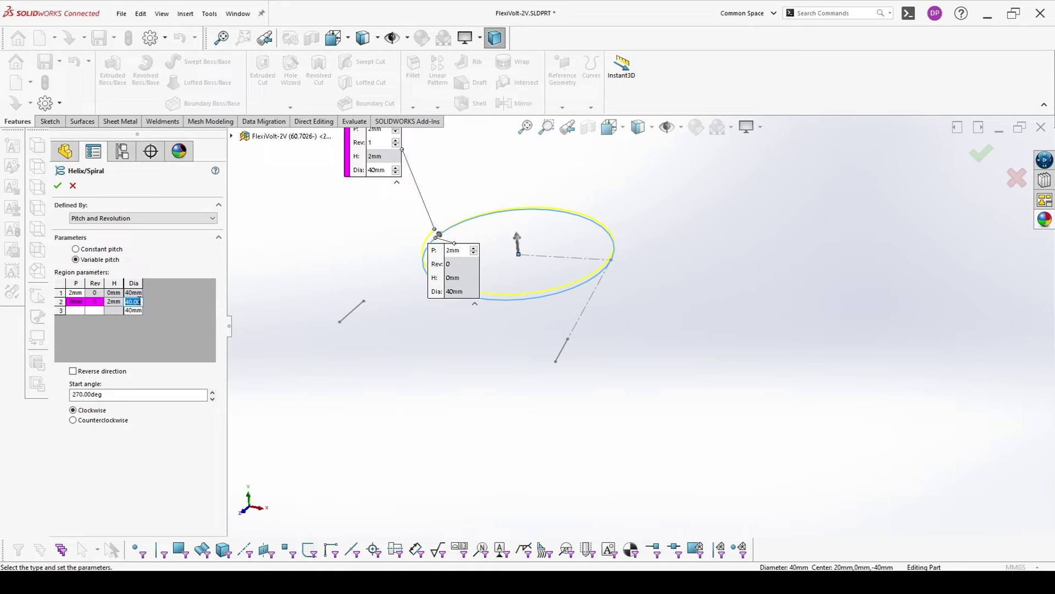
left_click(97, 301)
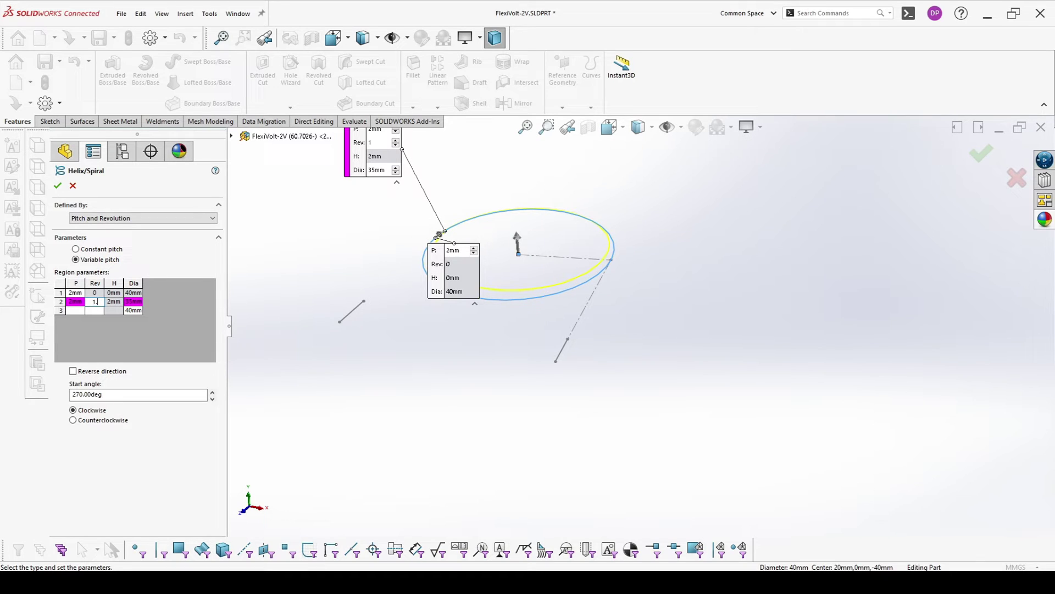
type("1.5")
left_click(96, 311)
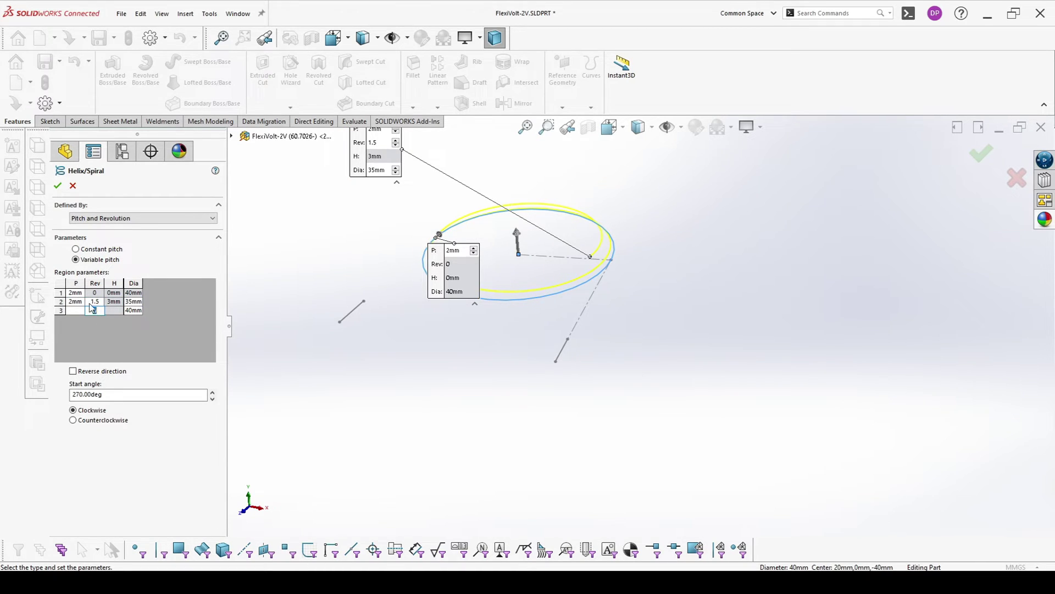
Add a third helix region with 2 mm pitch, 2.5 revolutions and a 50 mm diameter
left_click(83, 311)
type("2mm")
left_click(103, 311)
type("2.5")
left_click(133, 312)
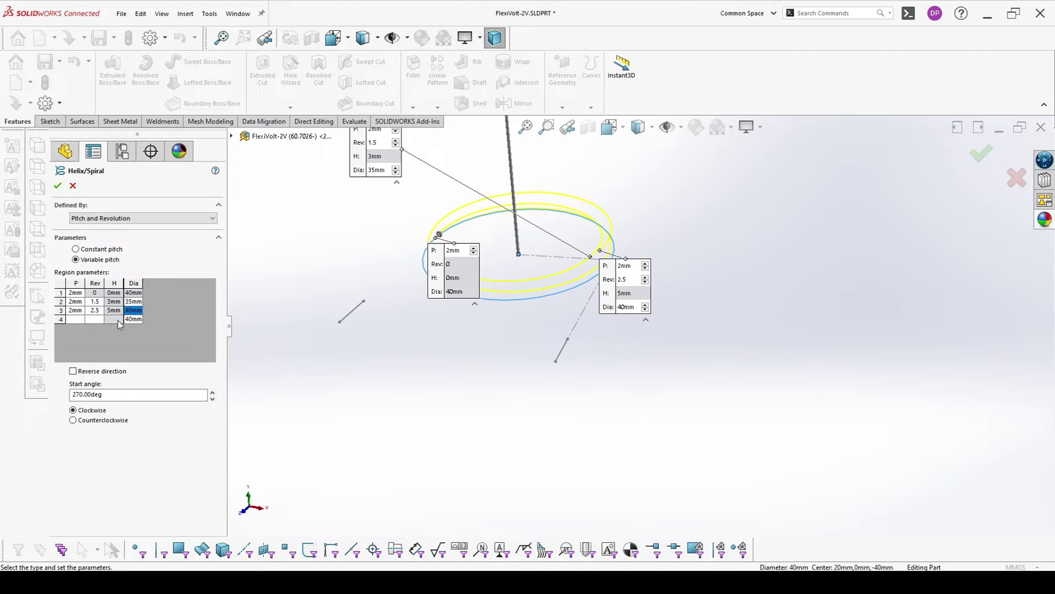
left_click(132, 311)
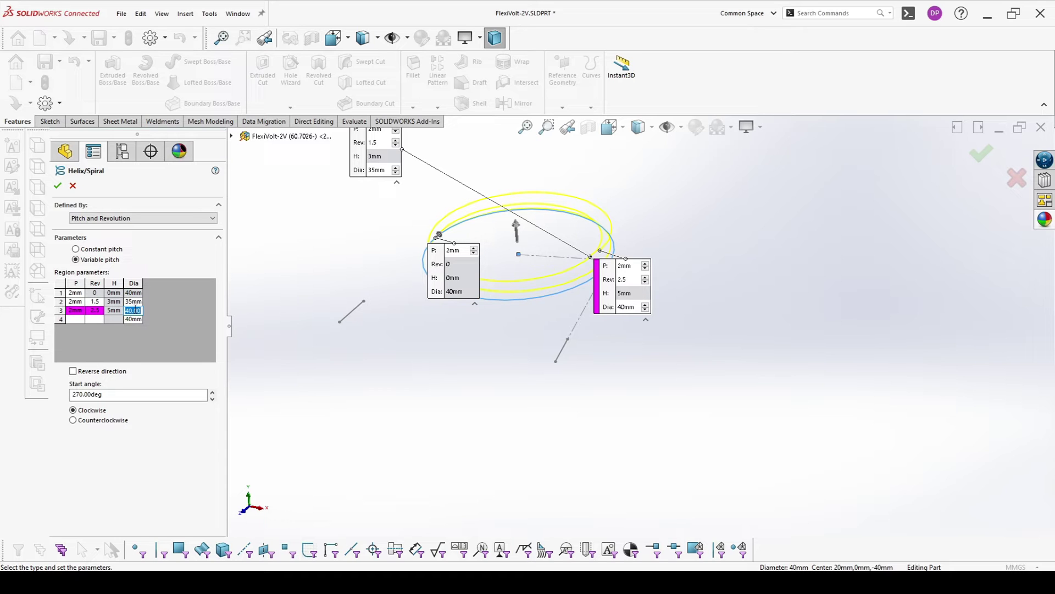
key("Tab")
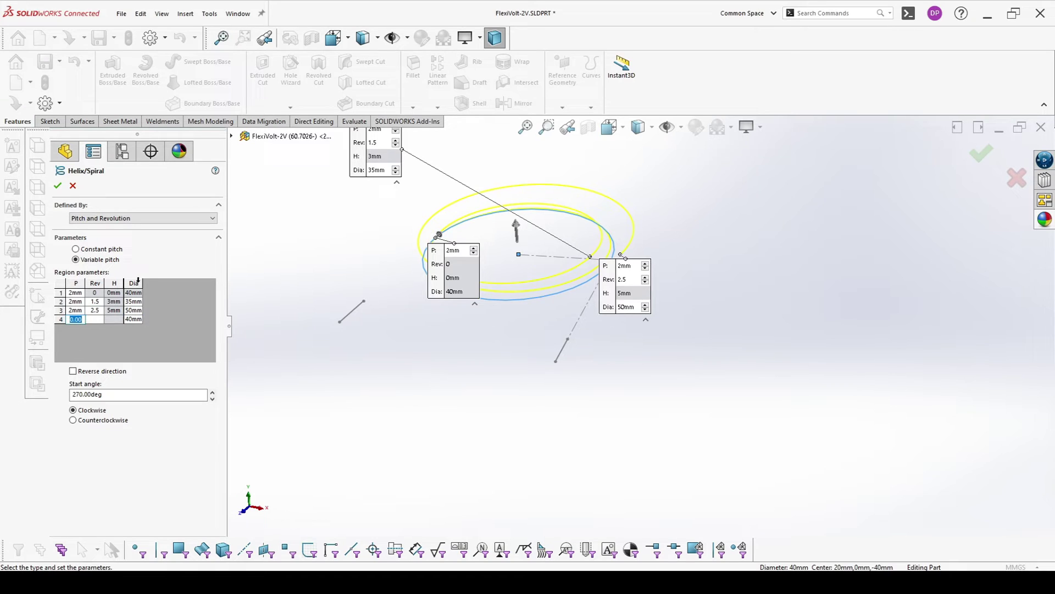
Try pitches of 1 mm and 0 mm for the third helix region
left_click(79, 311)
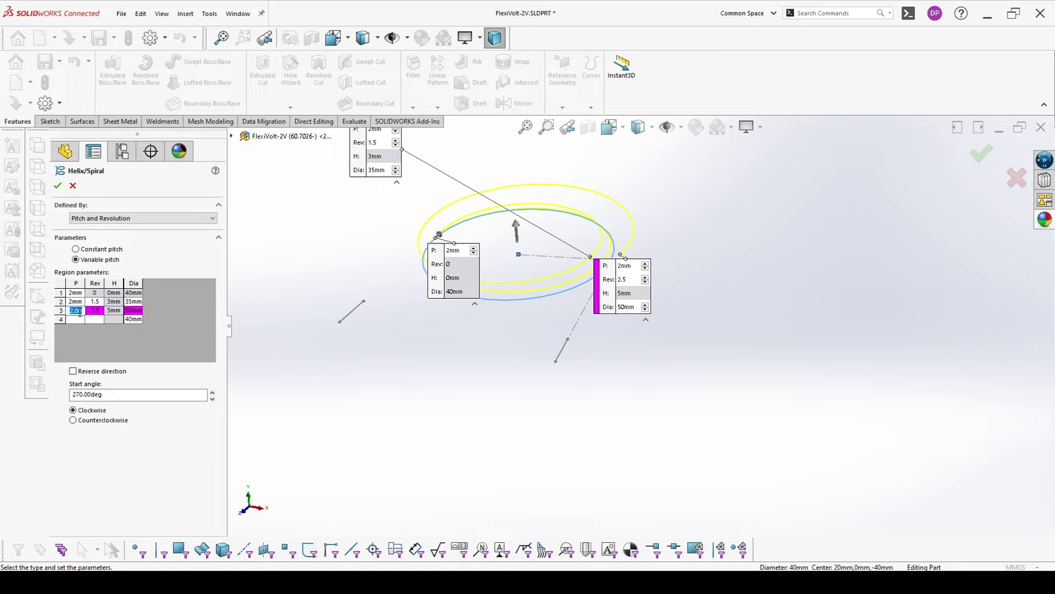
type("1")
key("Tab")
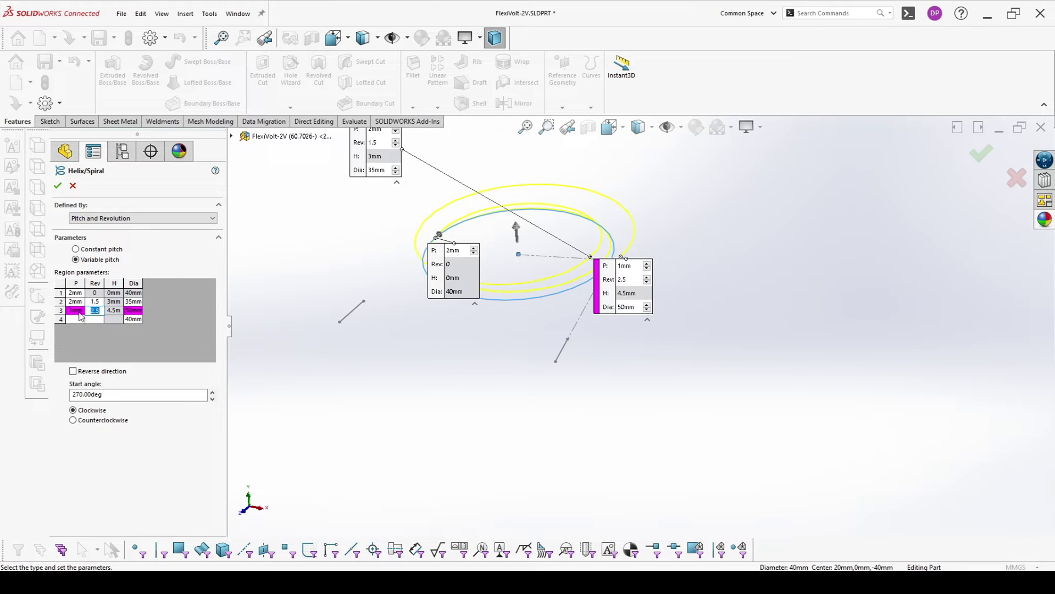
middle_click_drag(431, 268, 441, 231)
left_click(75, 311)
type("0")
key("Return")
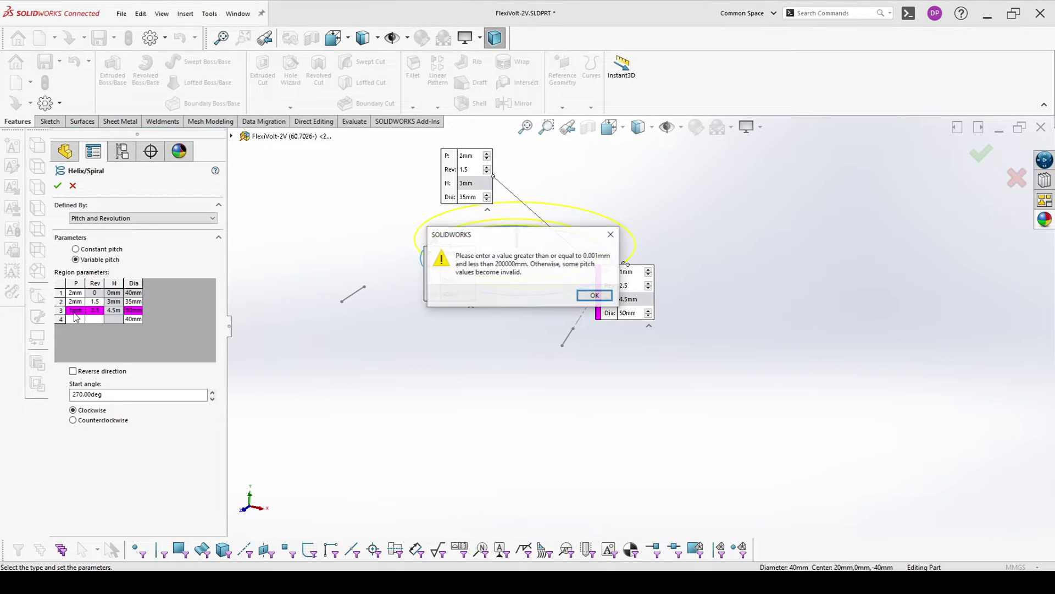
left_click(592, 298)
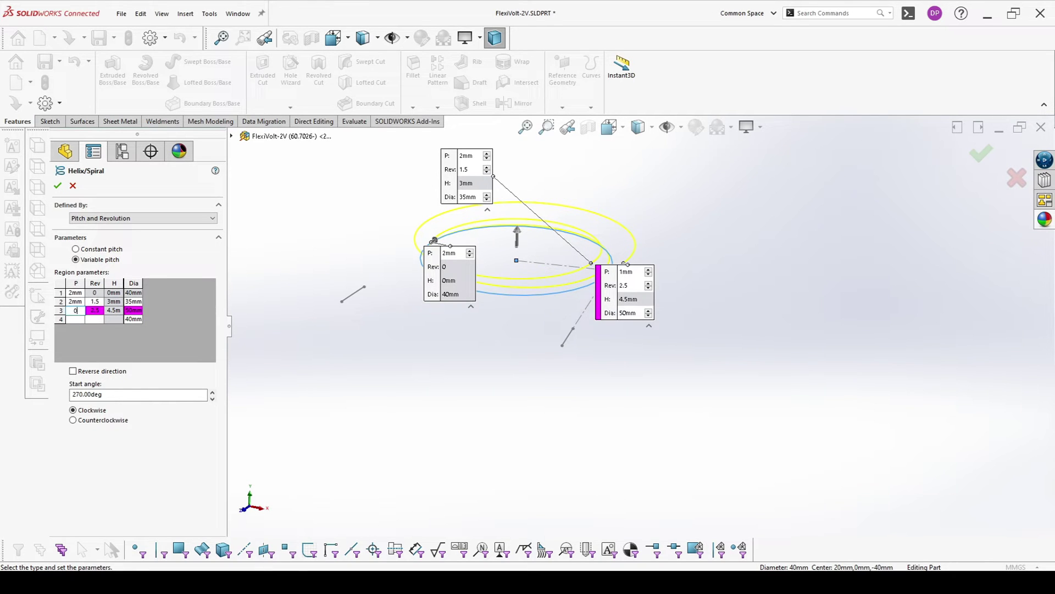
Set the third helix region's pitch to 0.1 mm and its diameter to 45 mm, and finish the helix
left_click(96, 310)
middle_click_drag(542, 220, 632, 286)
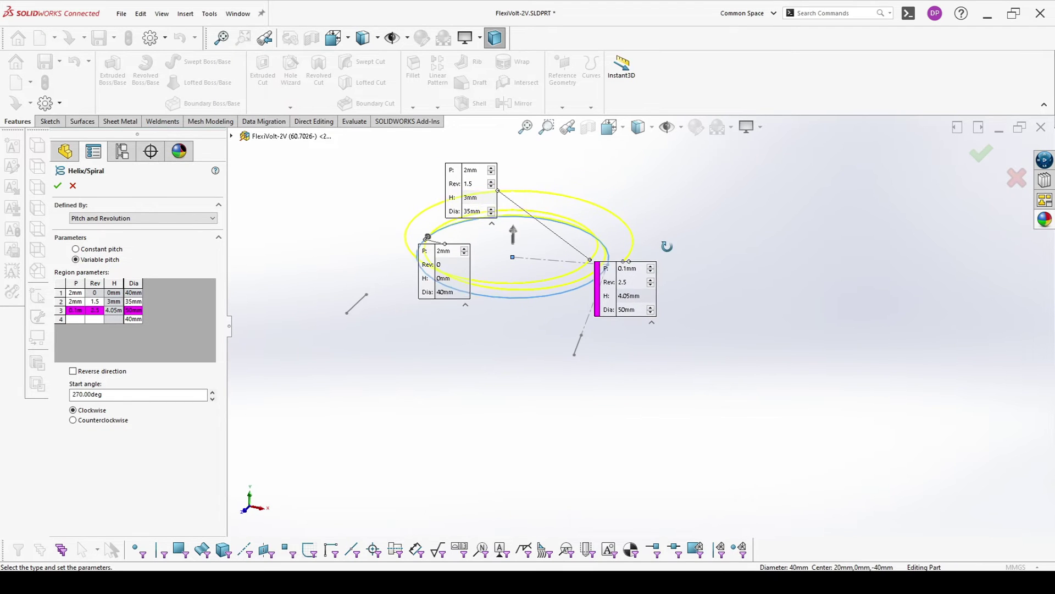
left_click(137, 311)
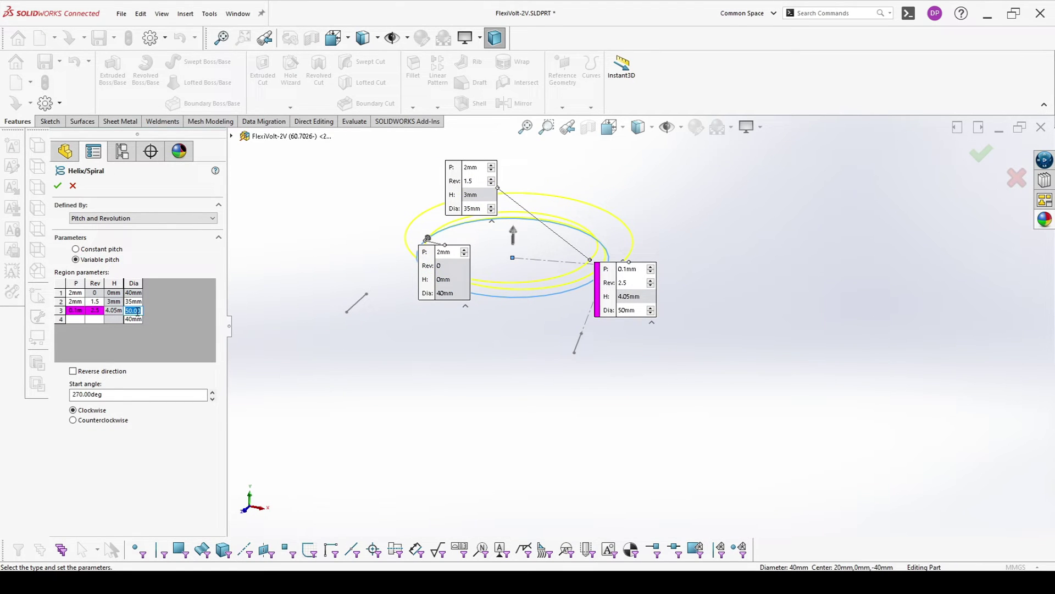
type("45")
left_click(67, 319)
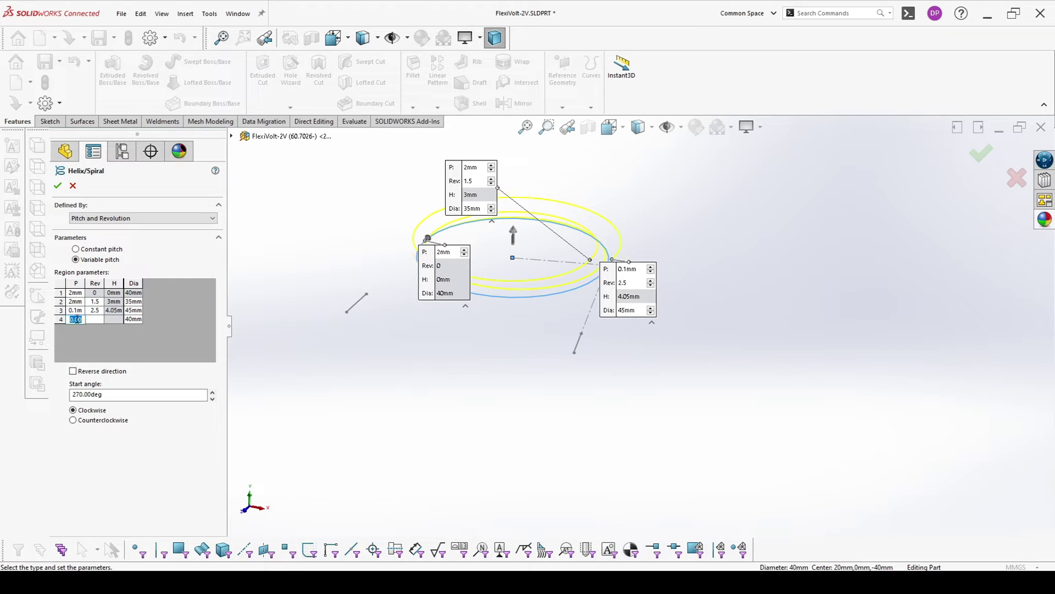
left_click(984, 156)
middle_click_drag(678, 306, 551, 316)
middle_click_drag(495, 232, 433, 317)
left_click(340, 352)
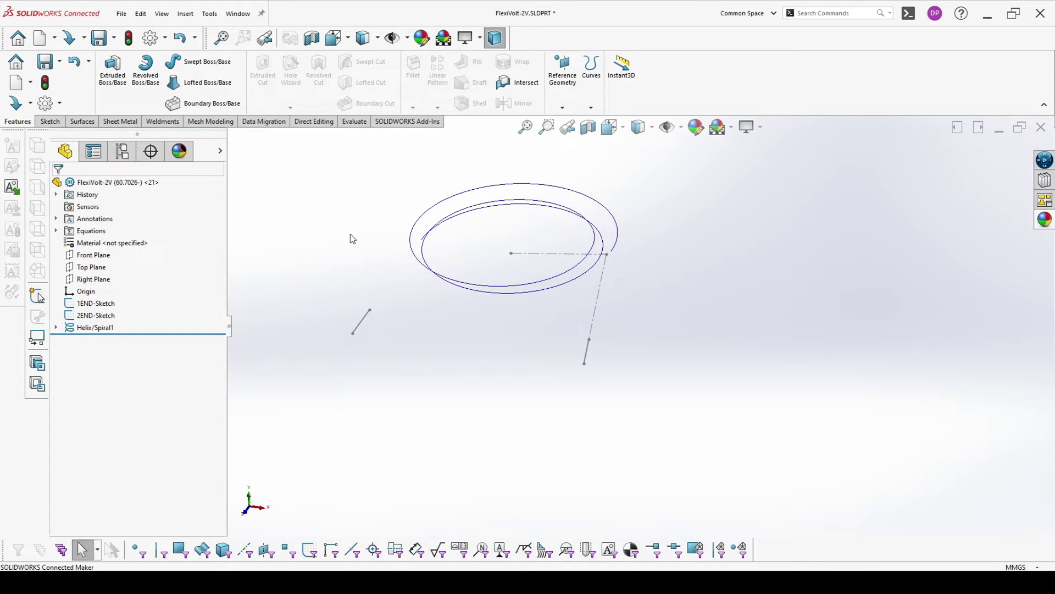
Start a 3D sketch and convert the helix into a sketch curve
left_click(50, 121)
left_click(108, 108)
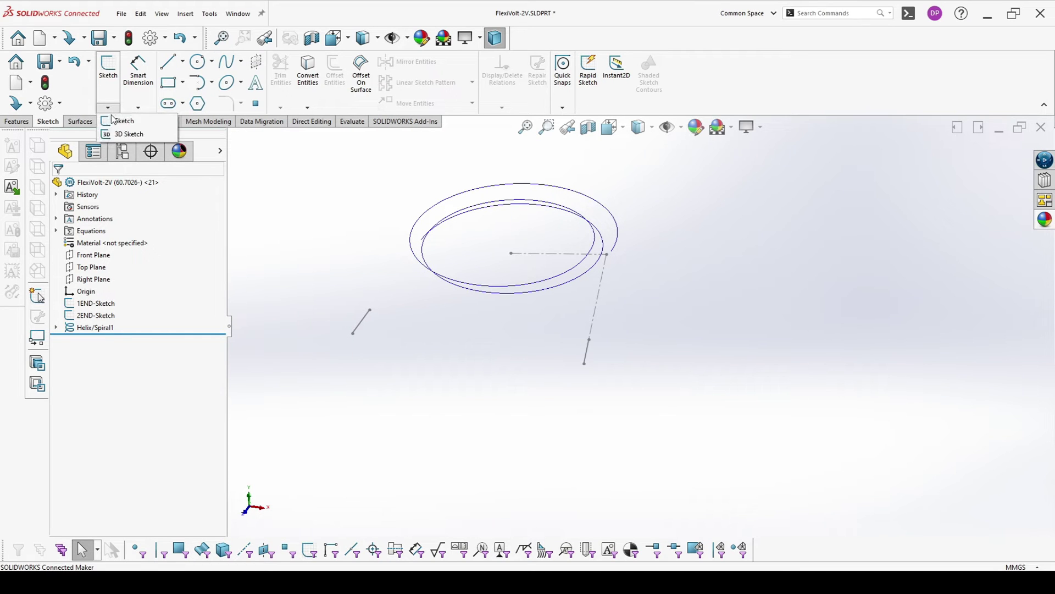
left_click(112, 135)
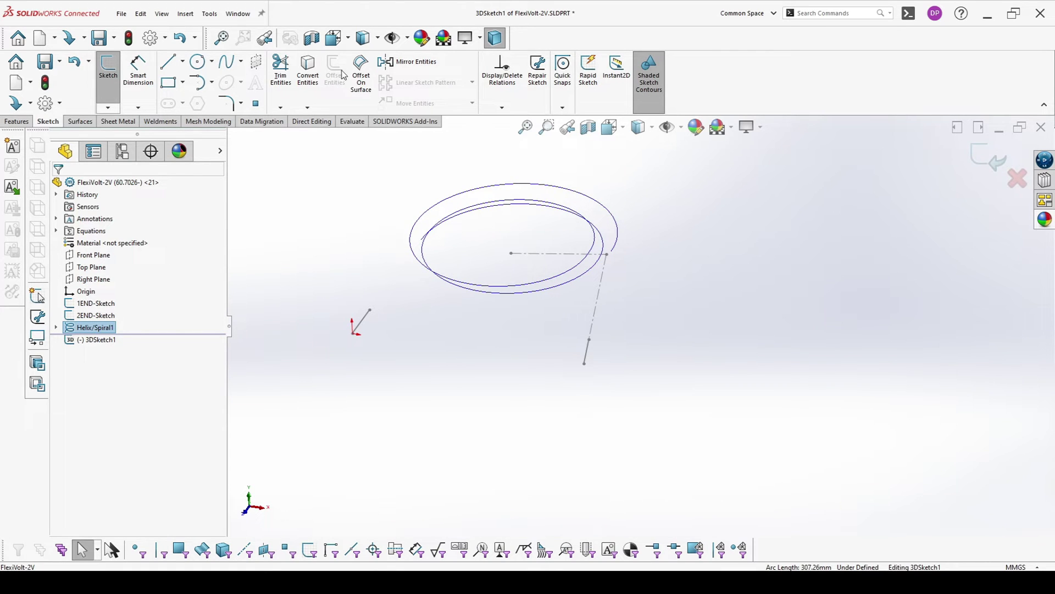
left_click(308, 71)
scroll(455, 318, "down", 1)
scroll(452, 313, "down", 1)
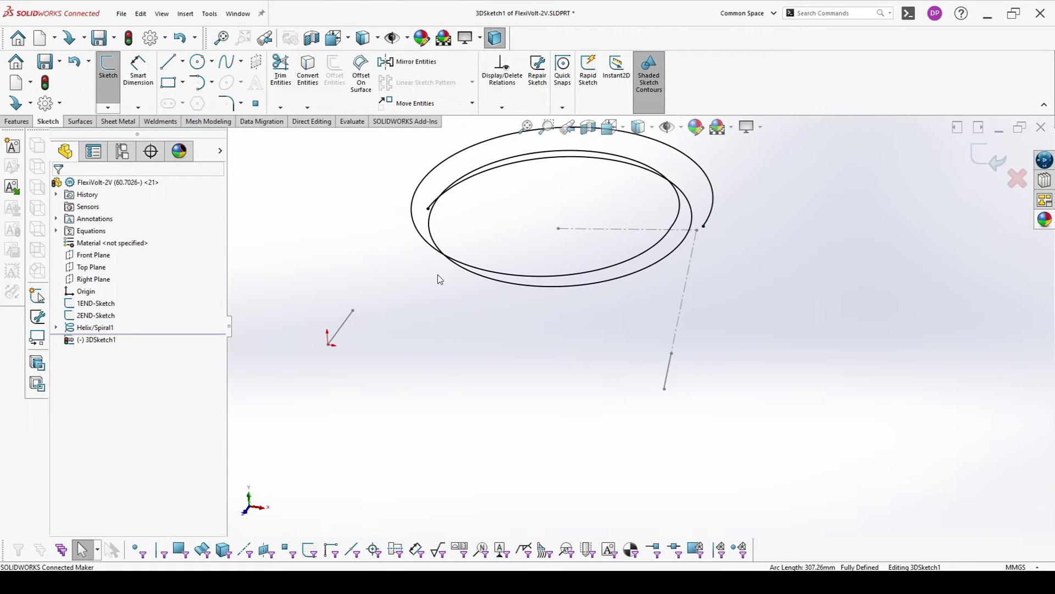
Draw a spline from the helix's start point to the near end of the 1END-Sketch line
left_click(227, 62)
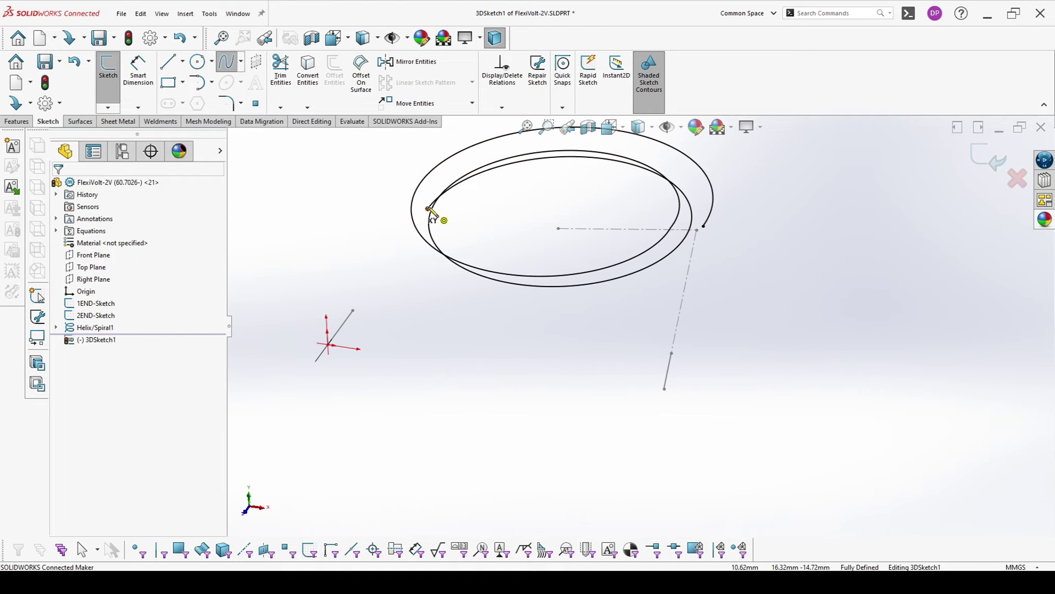
left_click(429, 209)
left_click(353, 310)
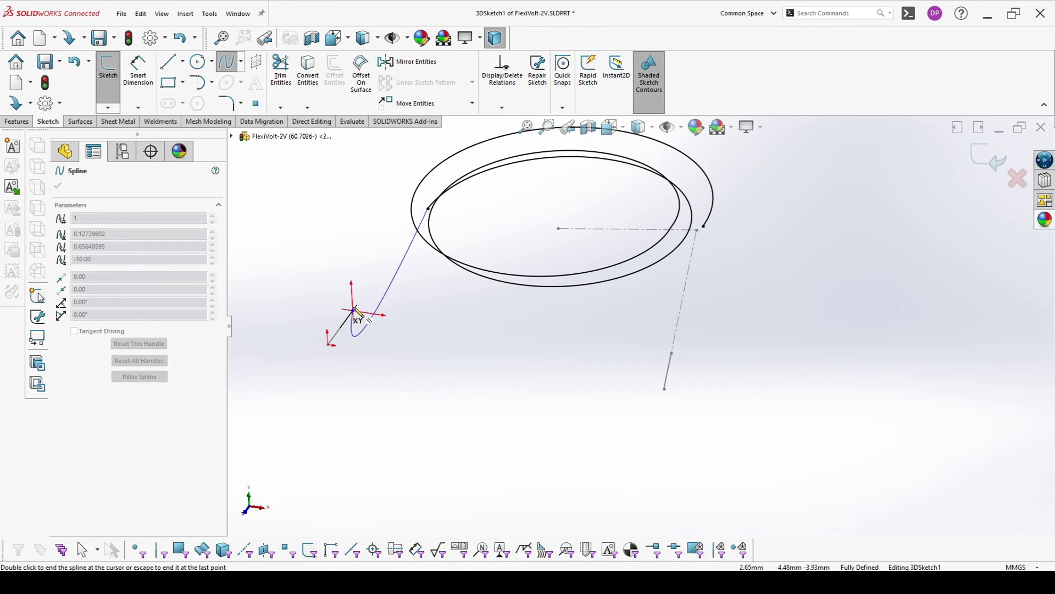
key("Escape")
Make the first connecting spline tangent to the 1END-Sketch line and to the converted helix
left_click(347, 321)
left_click(360, 302, "ctrl")
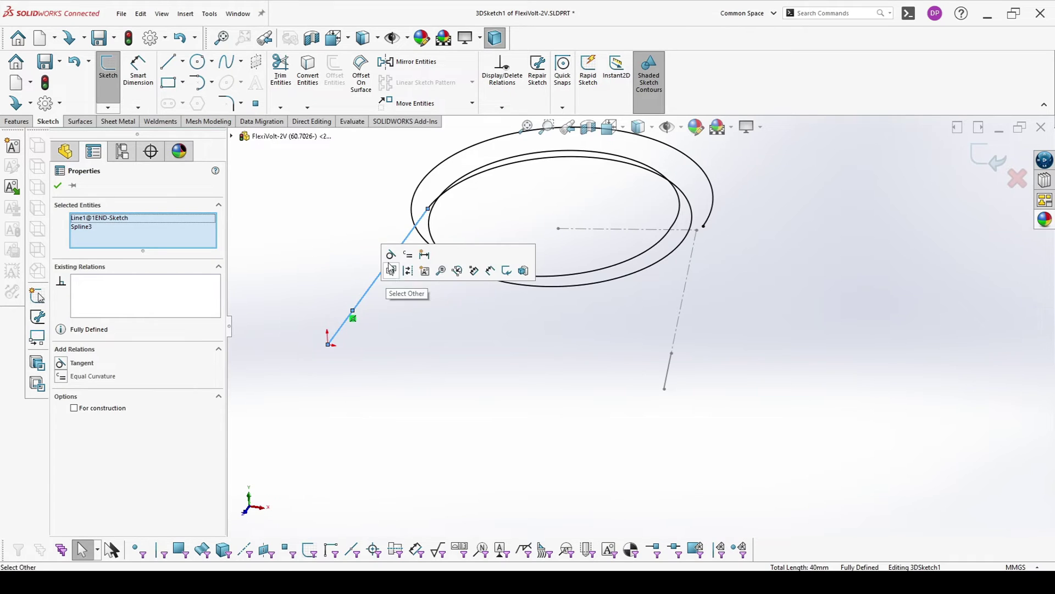
left_click(388, 306)
left_click(414, 238)
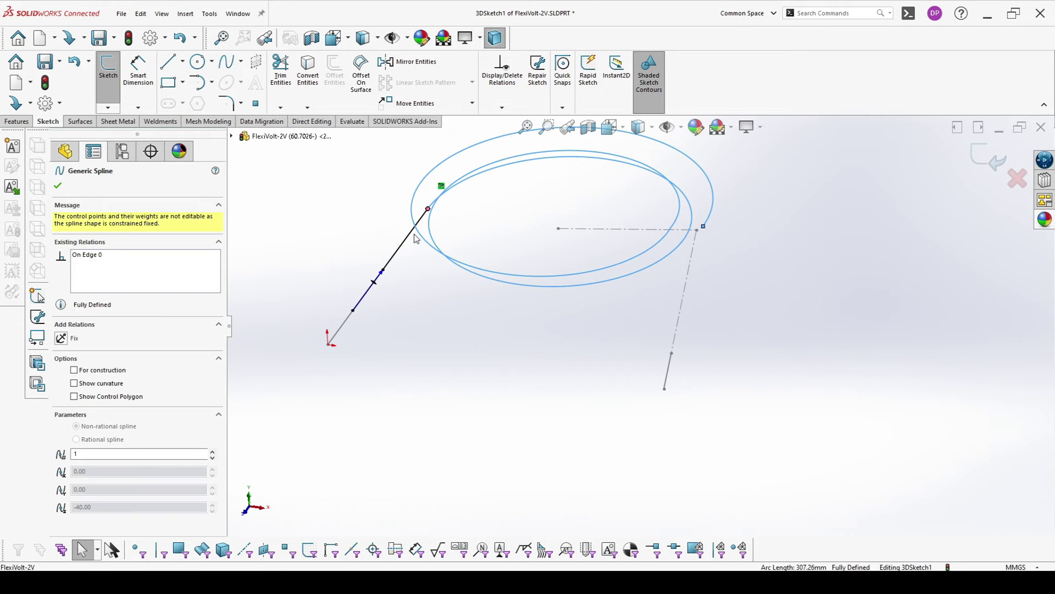
left_click(347, 322, "ctrl")
left_click(466, 358)
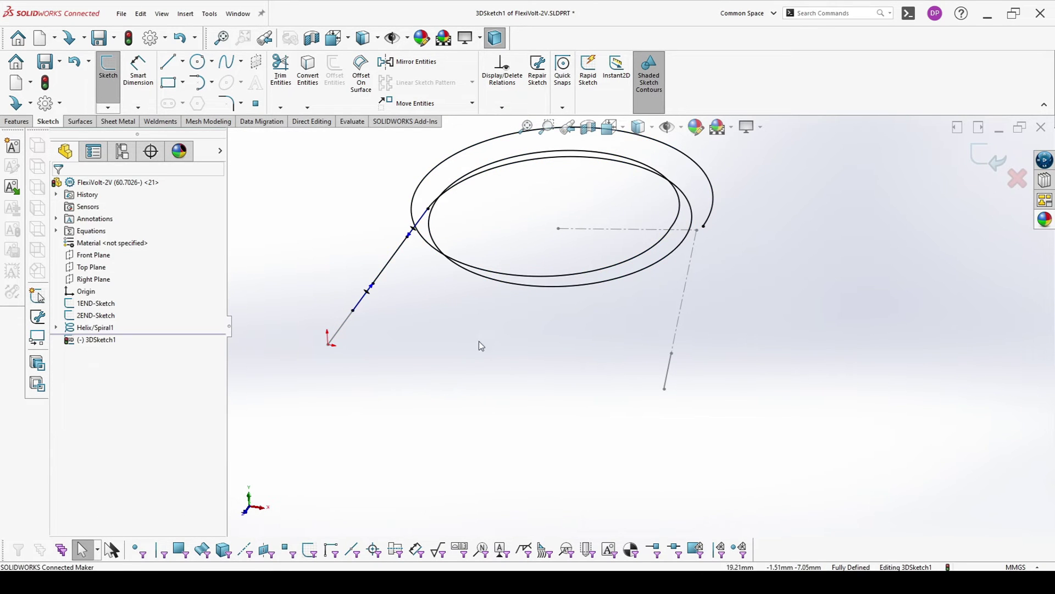
Draw a second spline from the helix's outer end point to the near end of the solid 2END-Sketch line
left_click(226, 62)
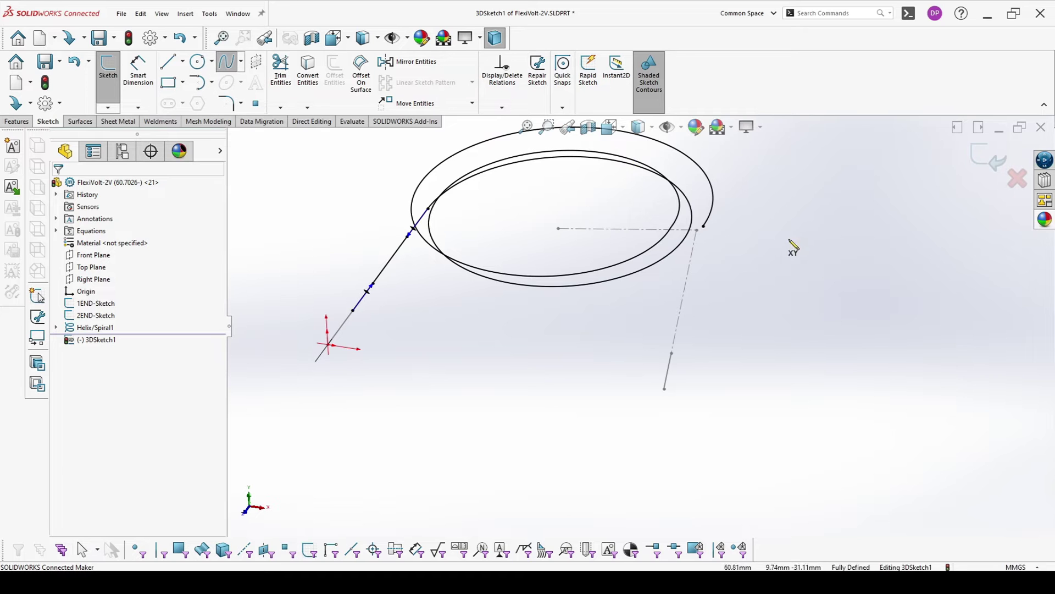
left_click(705, 225)
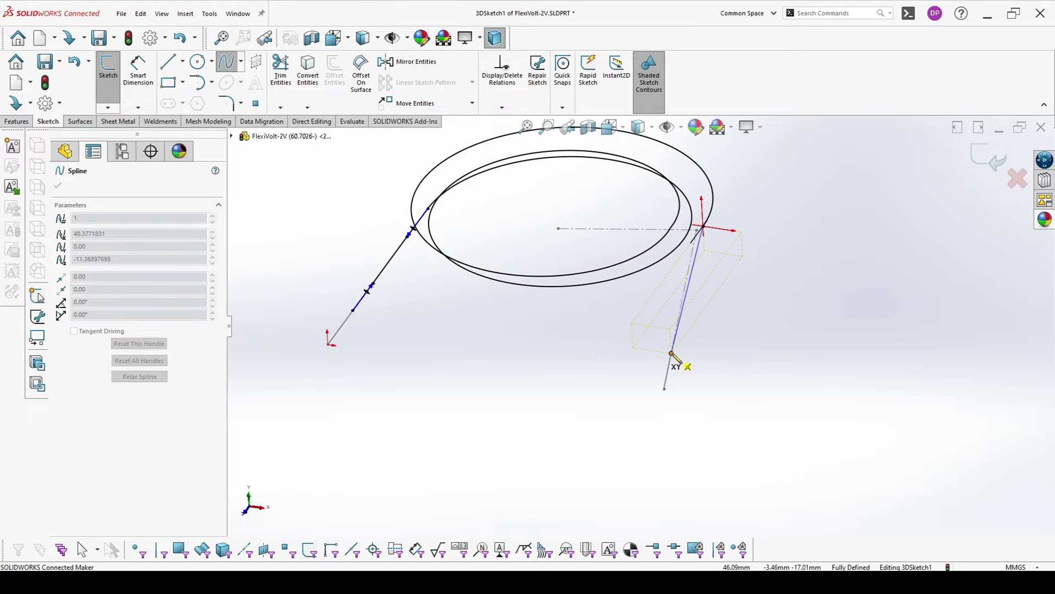
double_click(672, 354)
key("Escape")
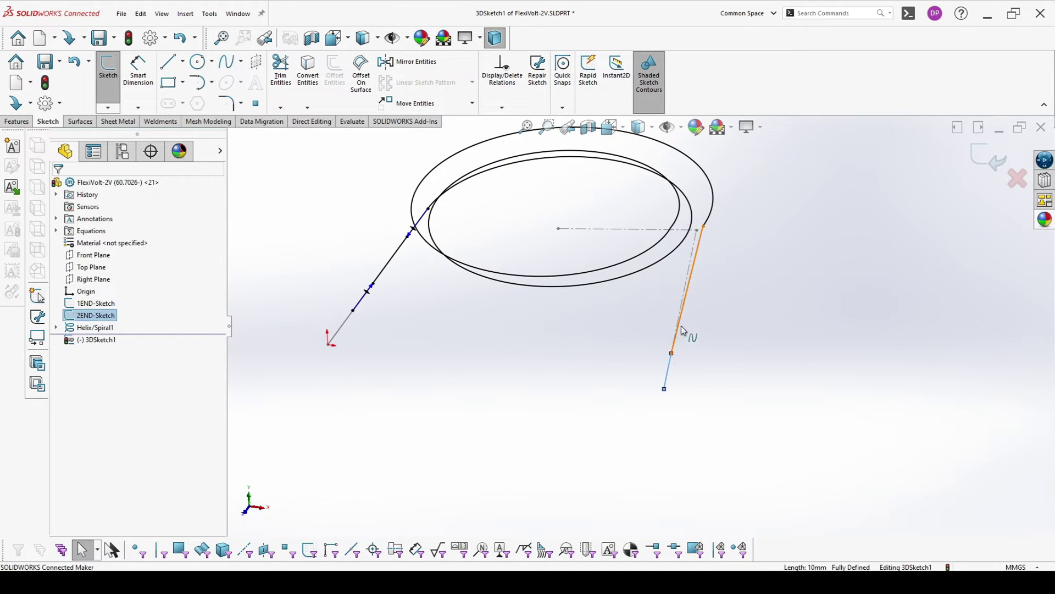
Make the second connecting spline tangent to the solid 2END-Sketch line and to the converted helix
left_click(684, 315)
left_click(684, 314)
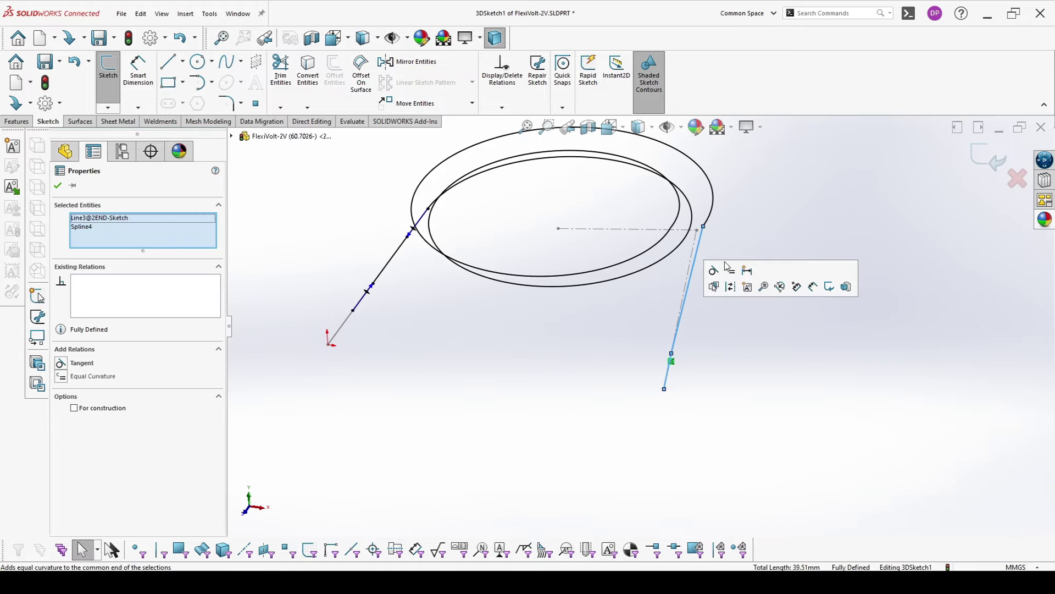
left_click(705, 229)
left_click(699, 243, "ctrl")
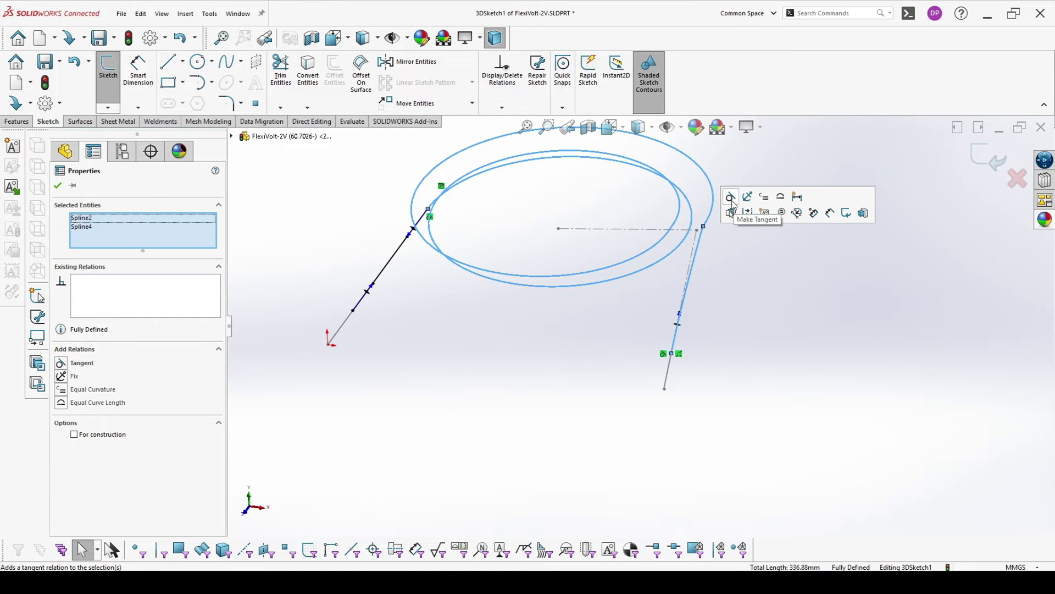
left_click(732, 213)
Exit the 3D sketch containing the helix and both connecting splines, and clear its selection
middle_click_drag(721, 312, 709, 233)
scroll(654, 225, "down", 3)
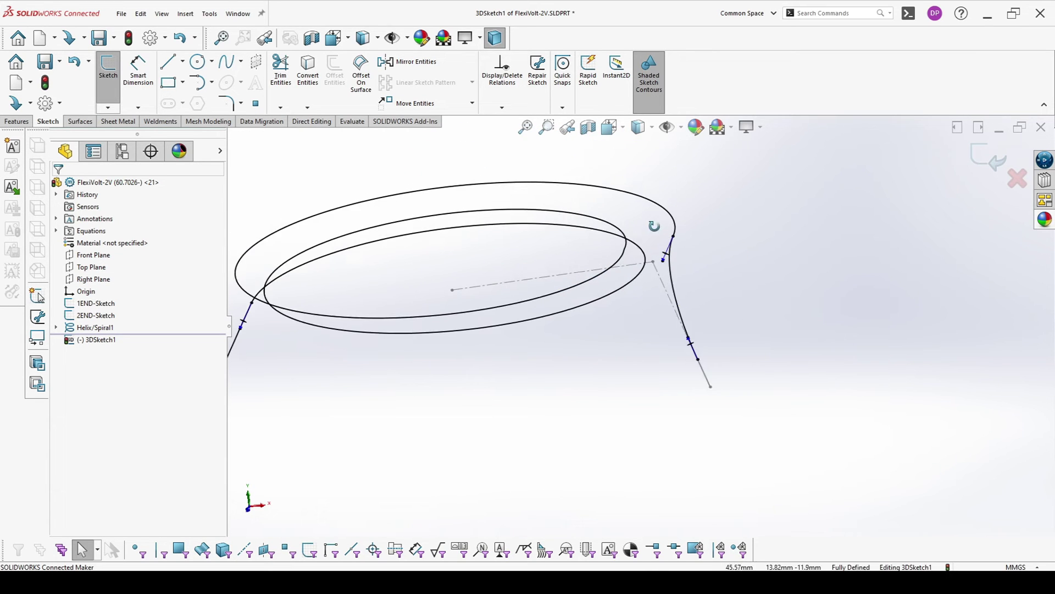
scroll(656, 251, "up", 3)
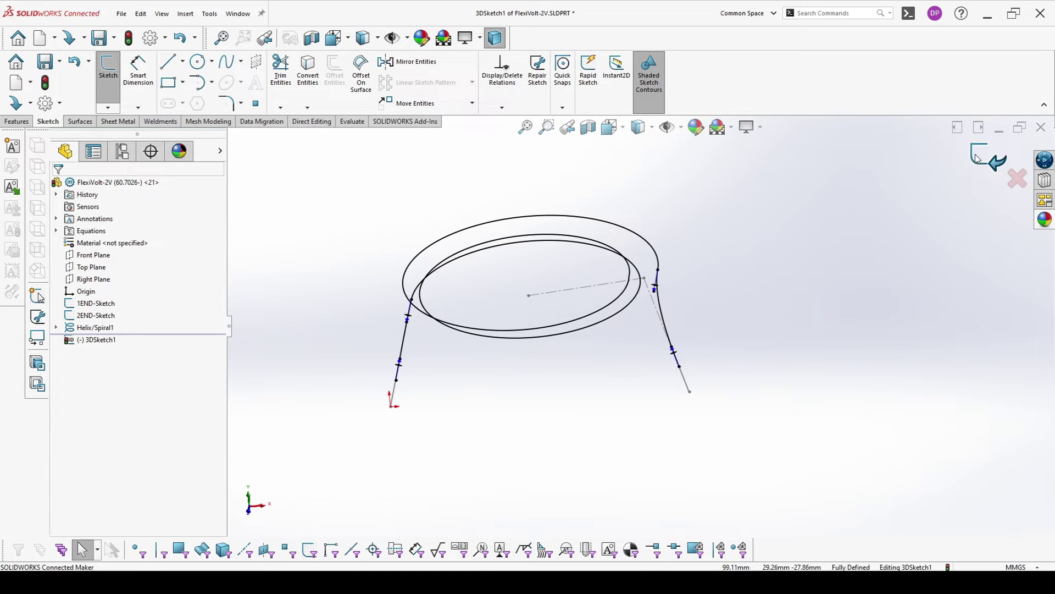
left_click(977, 159)
mouse_move(703, 336)
middle_mouse_down()
mouse_move(625, 306)
mouse_move(626, 367)
middle_mouse_up()
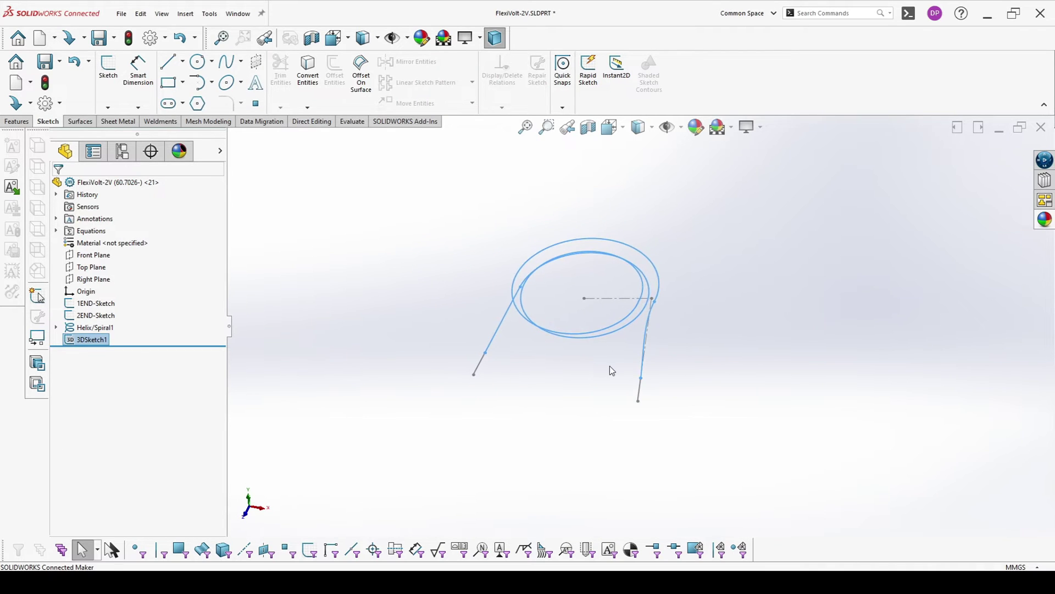
scroll(626, 367, "down", 2)
left_click(572, 398)
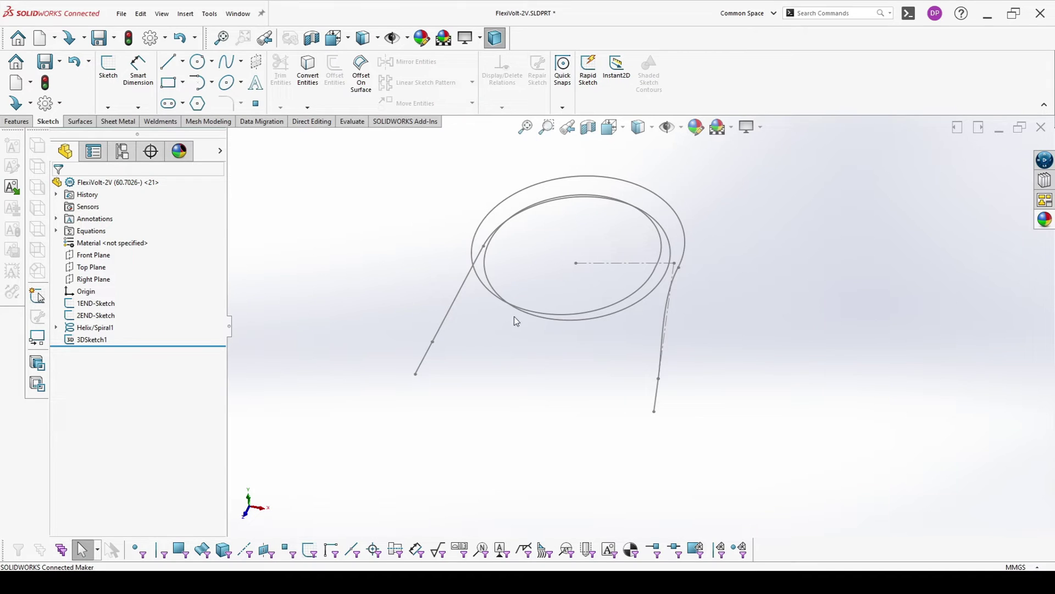
middle_click_drag(481, 328, 480, 313)
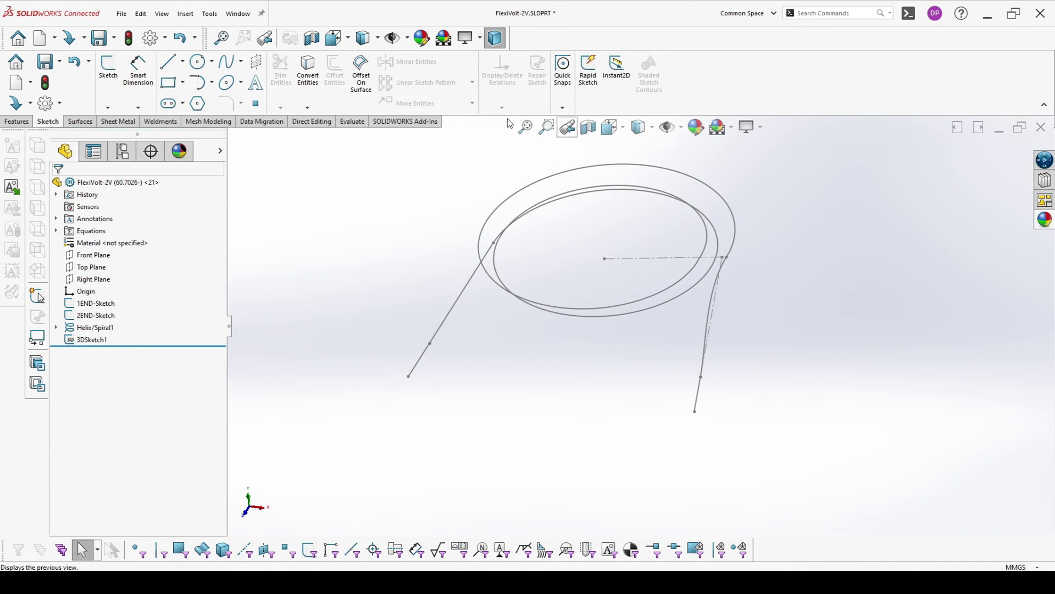
On the Front Plane, sketch three concentric circles centred on the origin, with radii from about 2 mm innermost to about 11.4 mm outermost
left_click(95, 257)
left_click(89, 242)
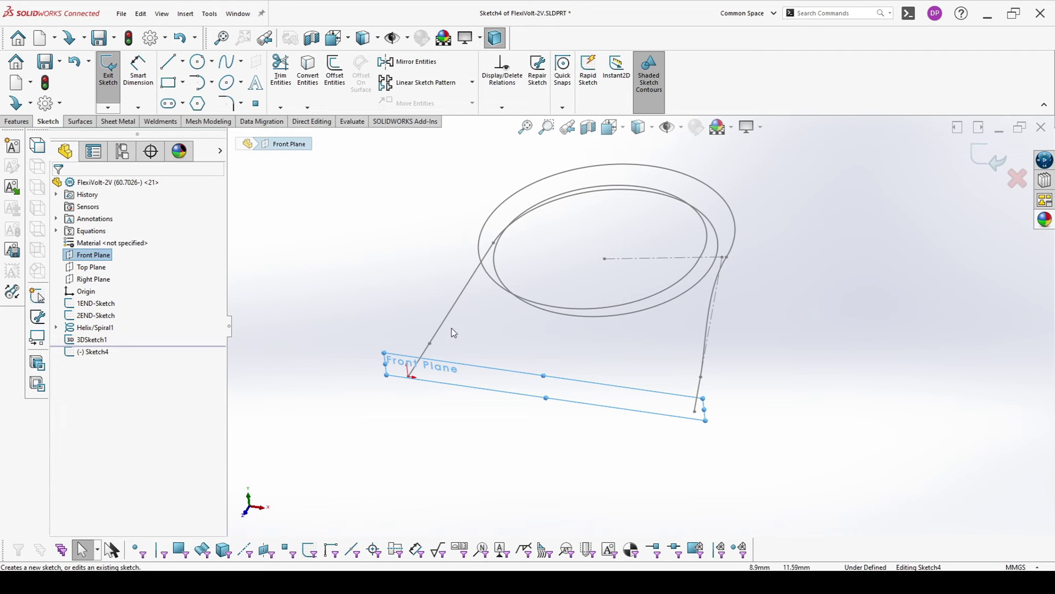
left_click(201, 61)
left_click(427, 343)
left_click(432, 361)
left_click(427, 343)
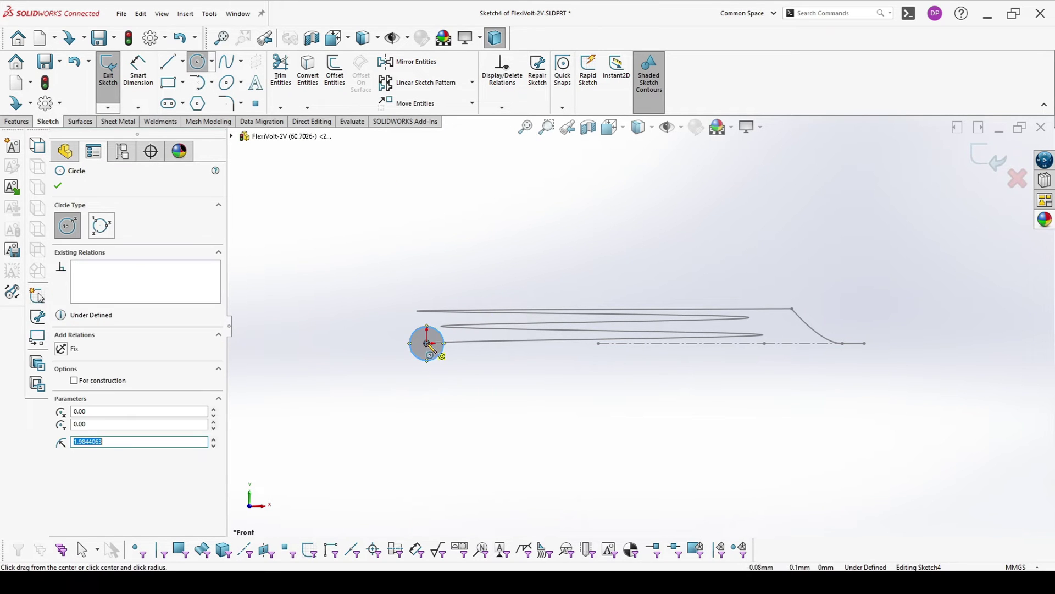
left_click(456, 388)
left_click(427, 343)
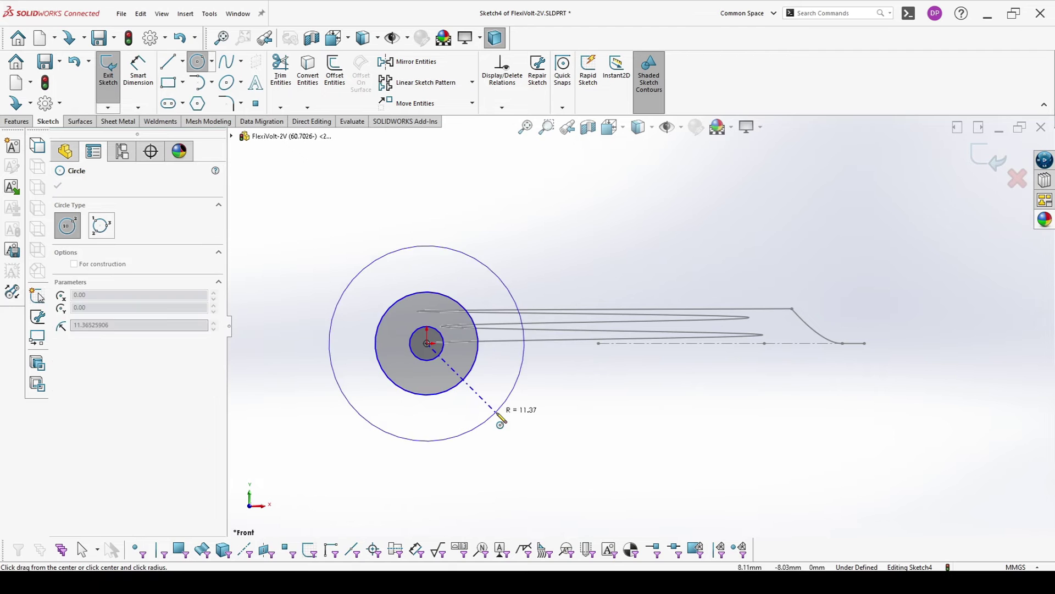
left_click(493, 415)
key("Escape")
Dimension the innermost circle's diameter and link it to the global variable CD
left_click(138, 68)
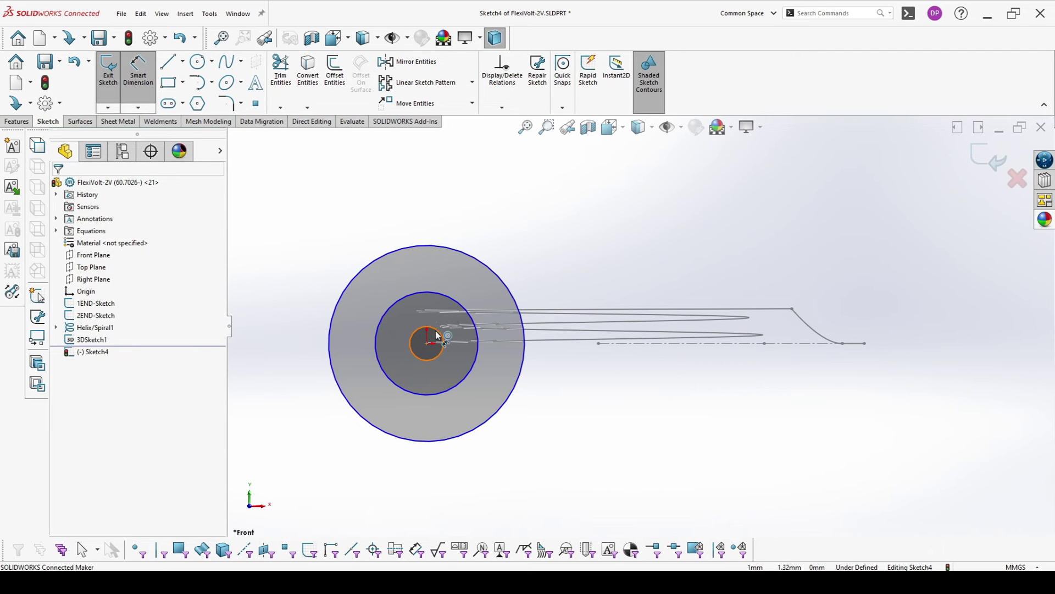
left_click(429, 326)
left_click(430, 215)
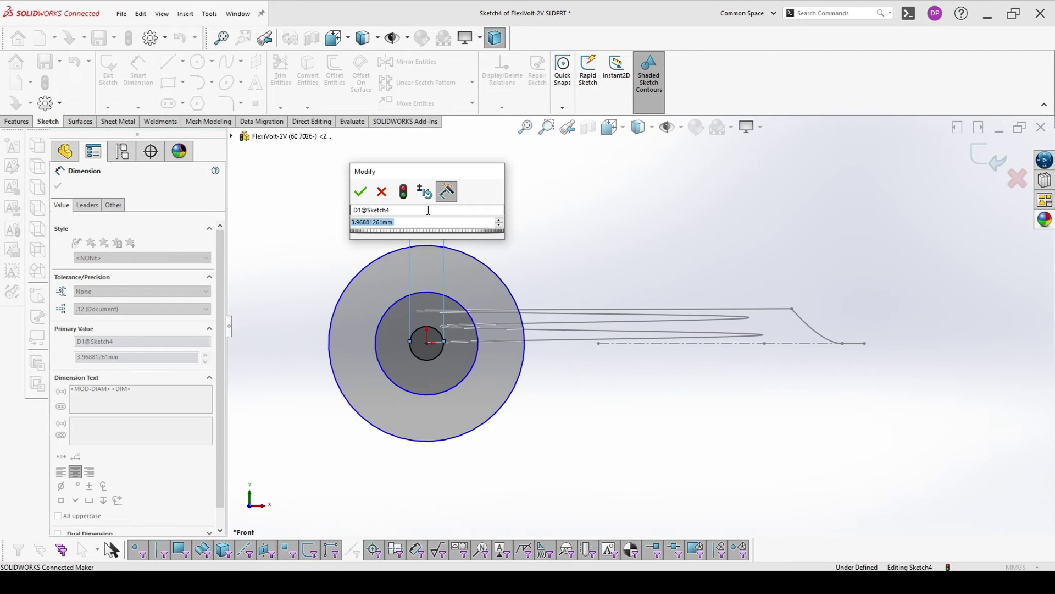
type("=")
mouse_move(489, 235)
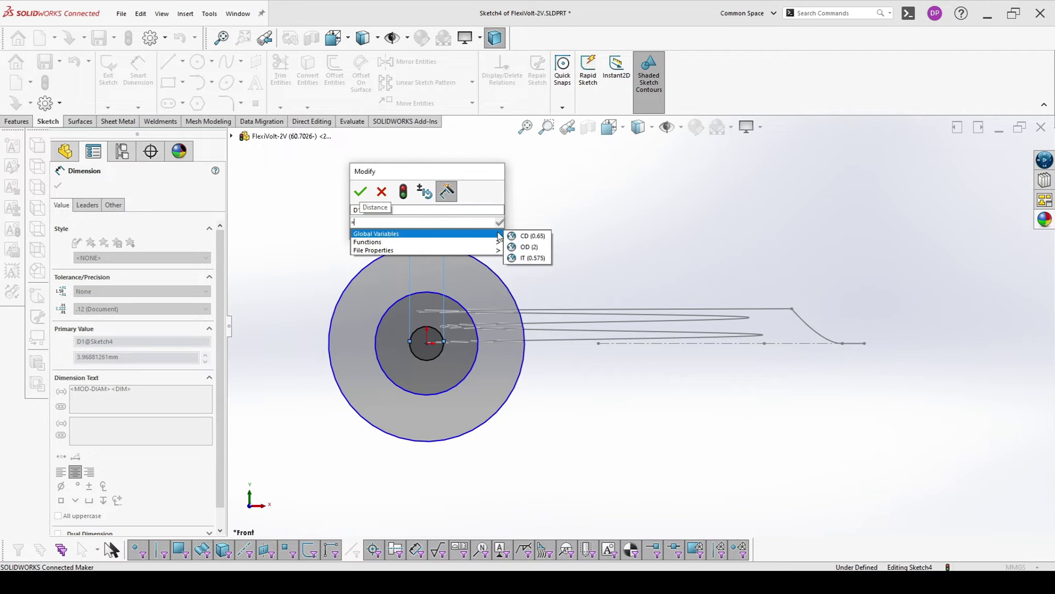
left_click(528, 236)
left_click(361, 192)
Dimension the radial gap between the innermost and middle circles and link it to the global variable IT
left_click(436, 334)
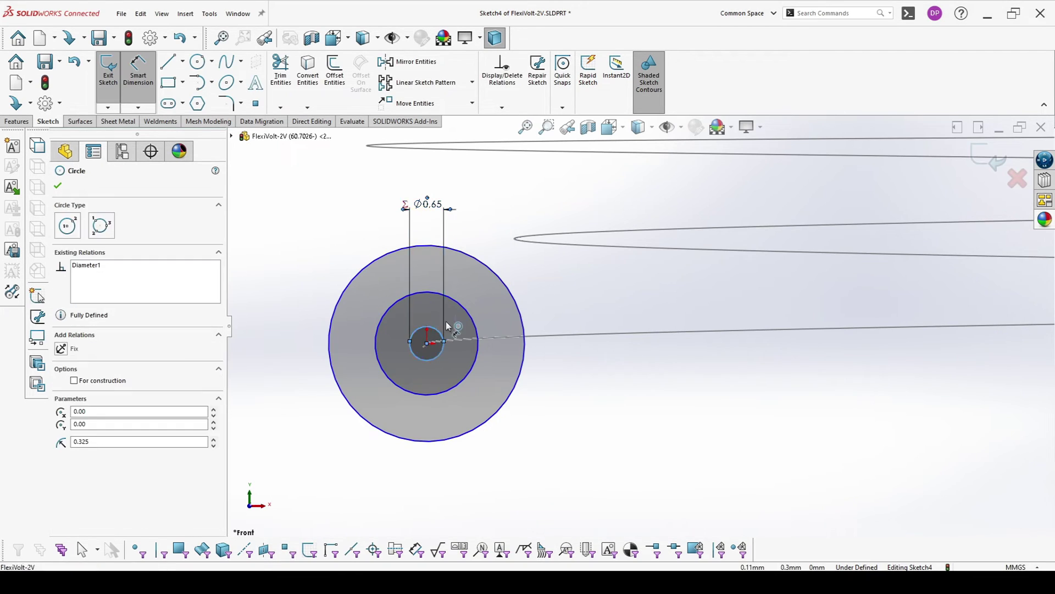
left_click(570, 373)
type("=")
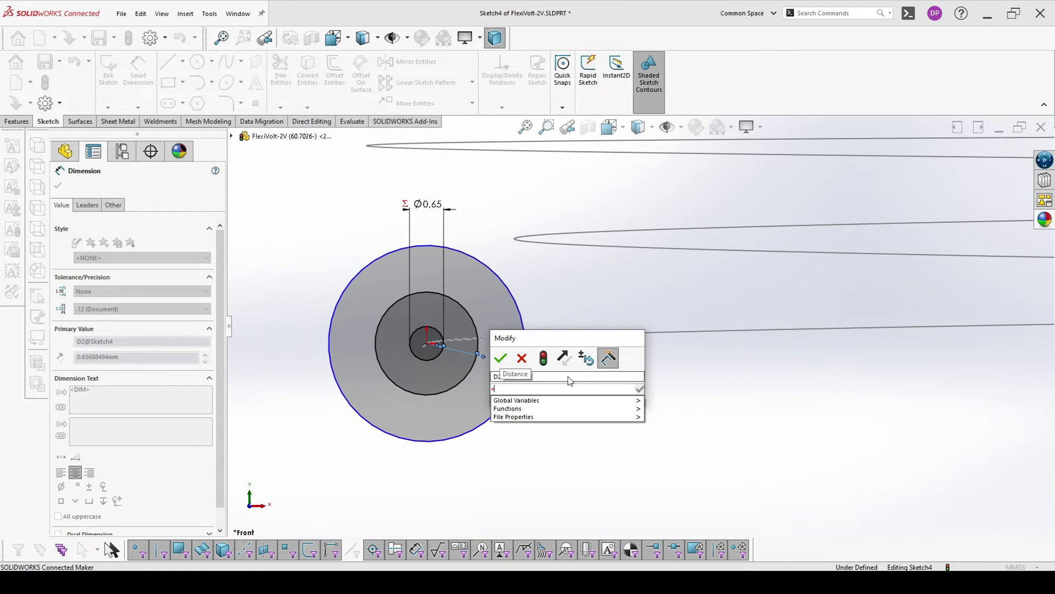
mouse_move(615, 400)
left_click(666, 425)
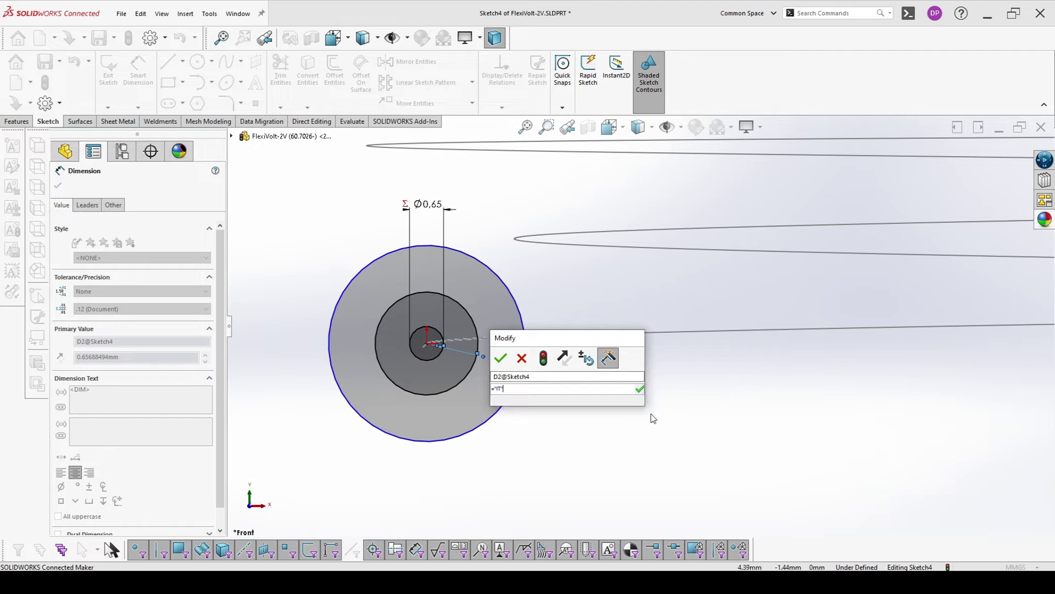
key("Return")
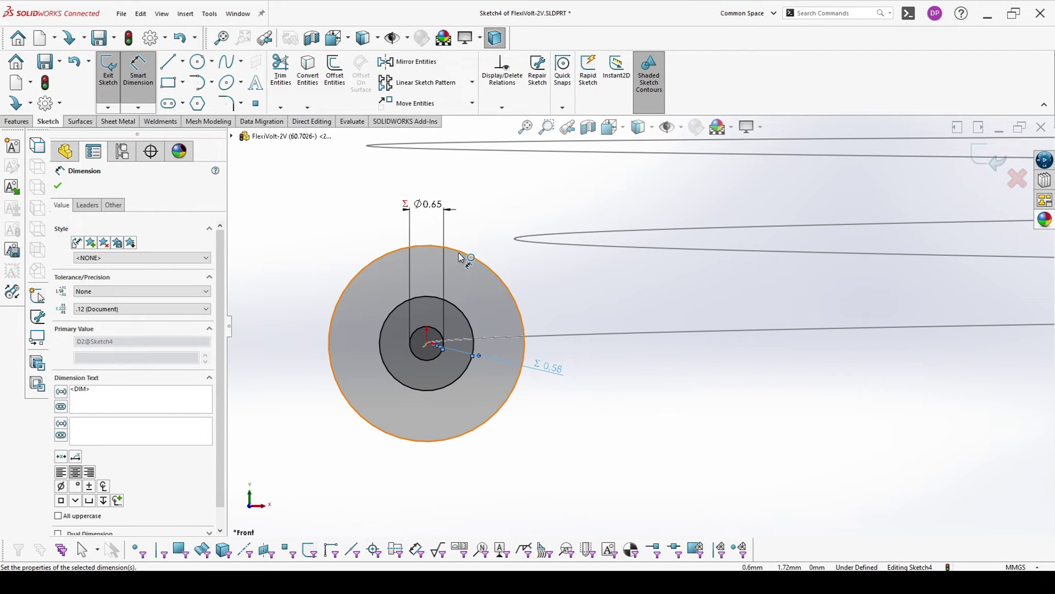
Link the outermost circle's diameter to the global variable OD, then exit the profile sketch and clear its selection
left_click(460, 260)
left_click(445, 184)
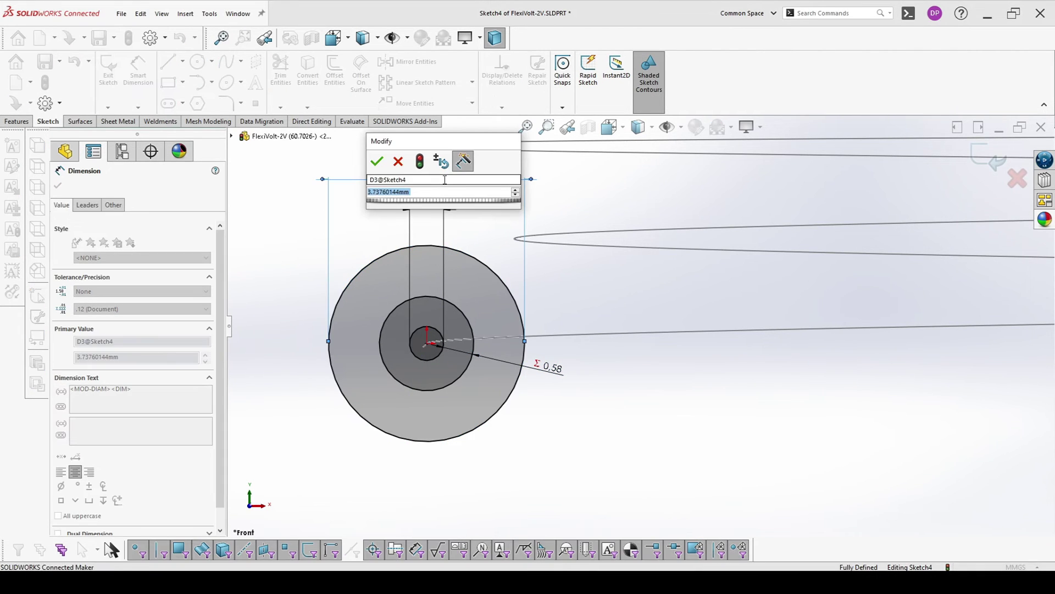
type("=")
mouse_move(499, 205)
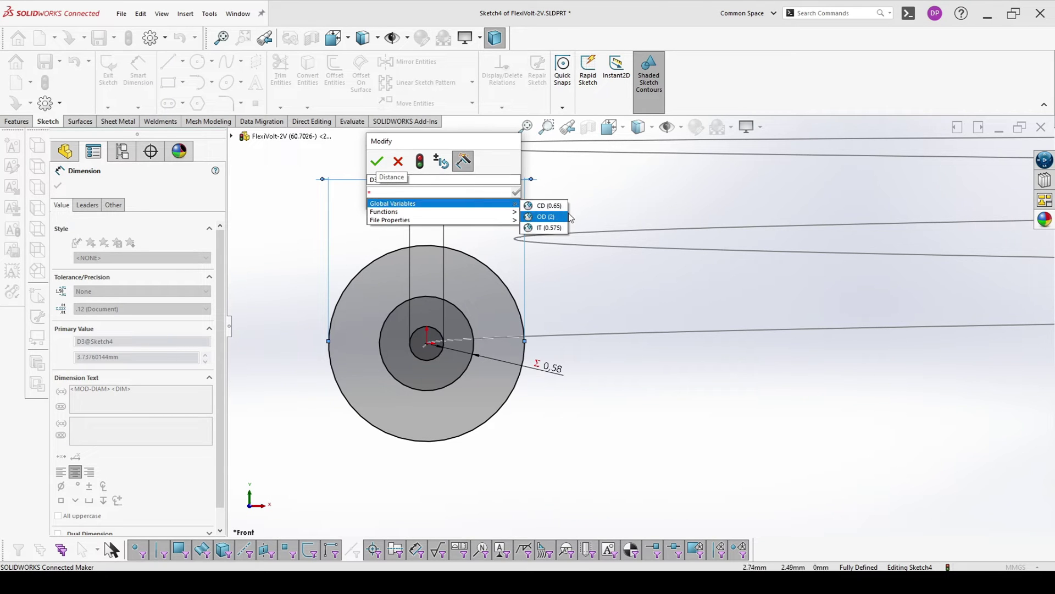
left_click(544, 217)
left_click(378, 163)
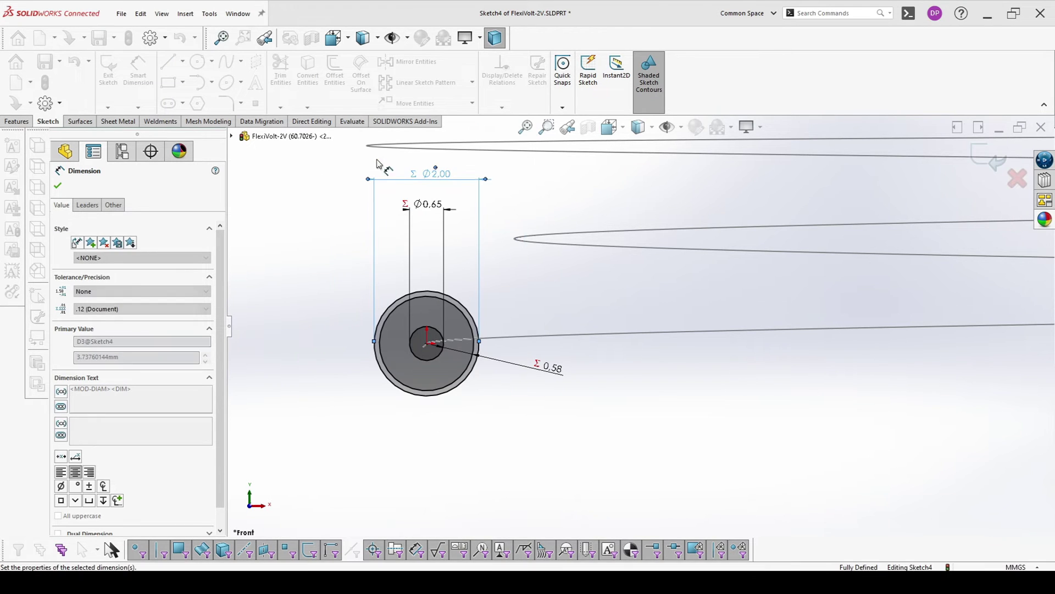
left_click(983, 159)
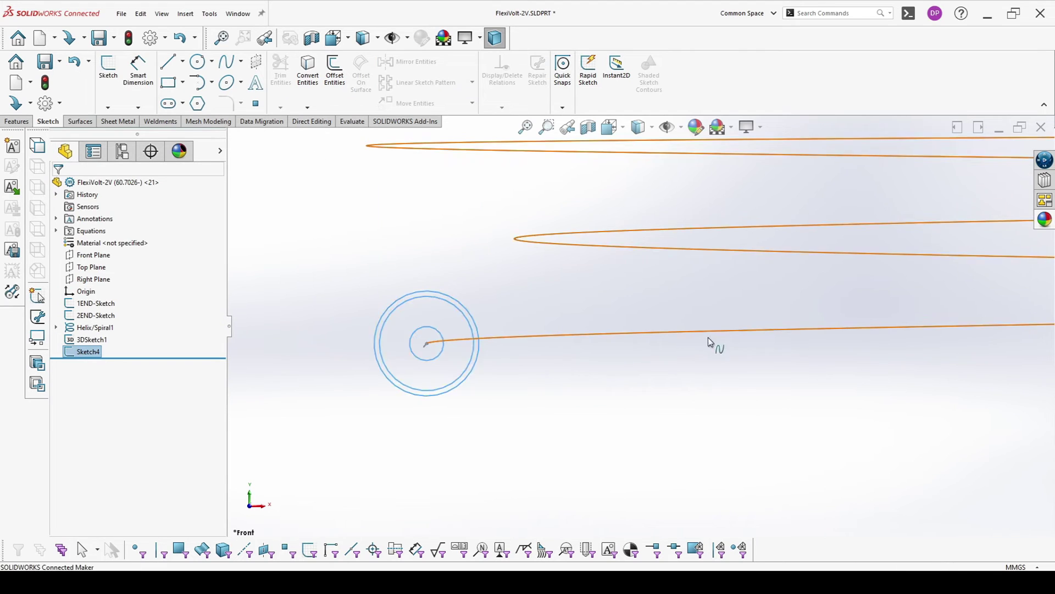
left_click(780, 371)
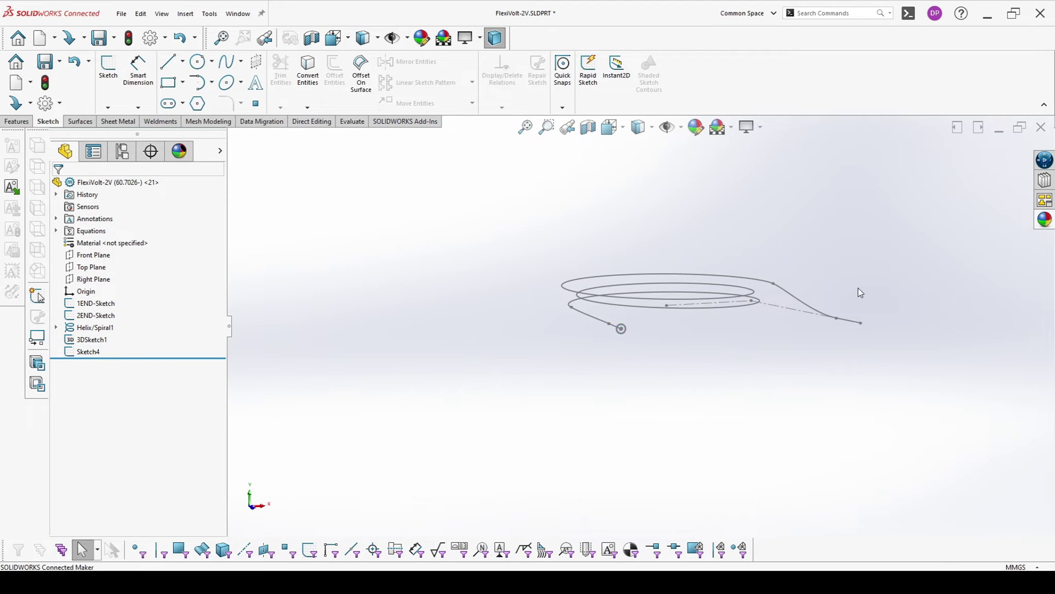
Create a reference plane from the solid 2END-Sketch line and its free end point, normal to the line at that point
scroll(803, 337, "down", 5)
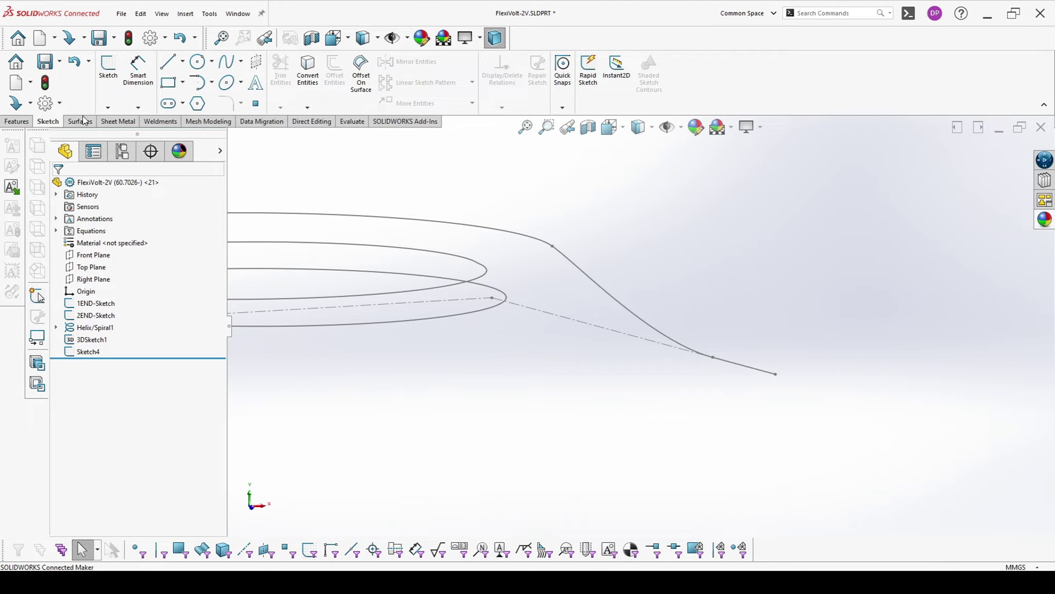
left_click(19, 121)
left_click(562, 70)
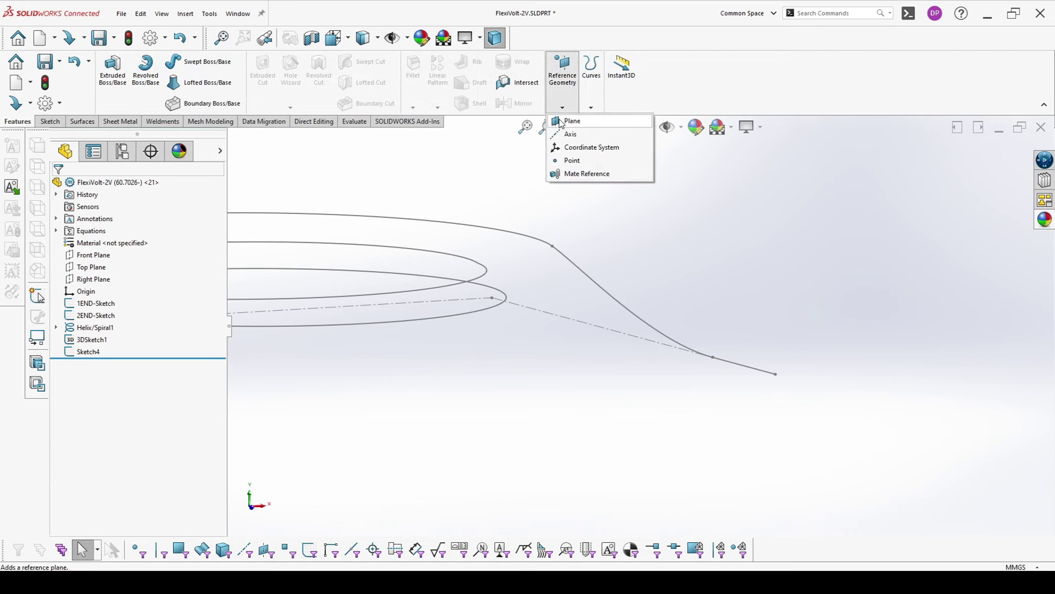
left_click(575, 135)
left_click(769, 377)
left_click(774, 379)
left_click(766, 377)
left_click(776, 379)
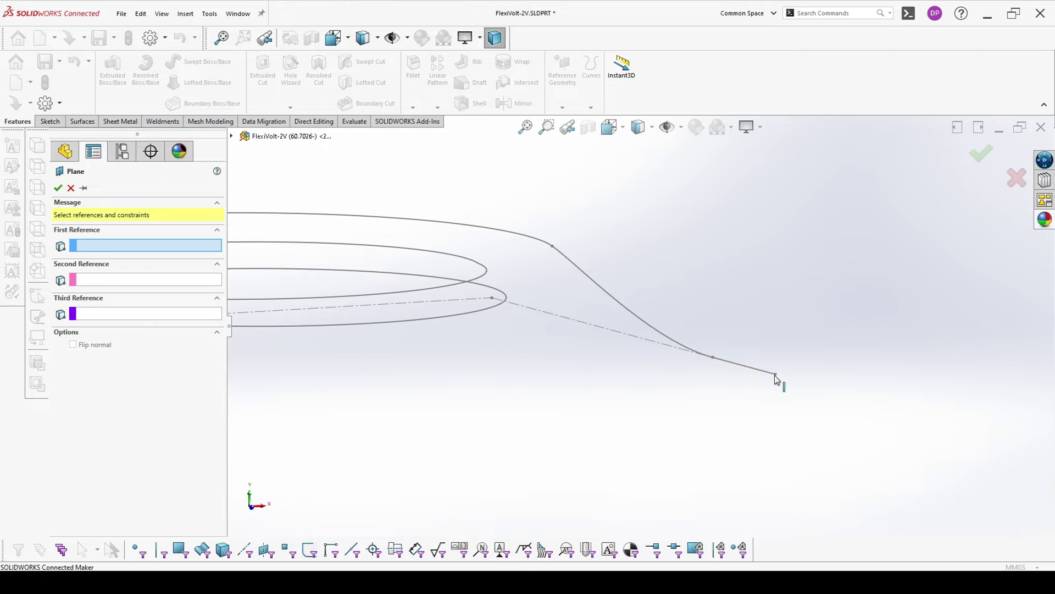
left_click(760, 374)
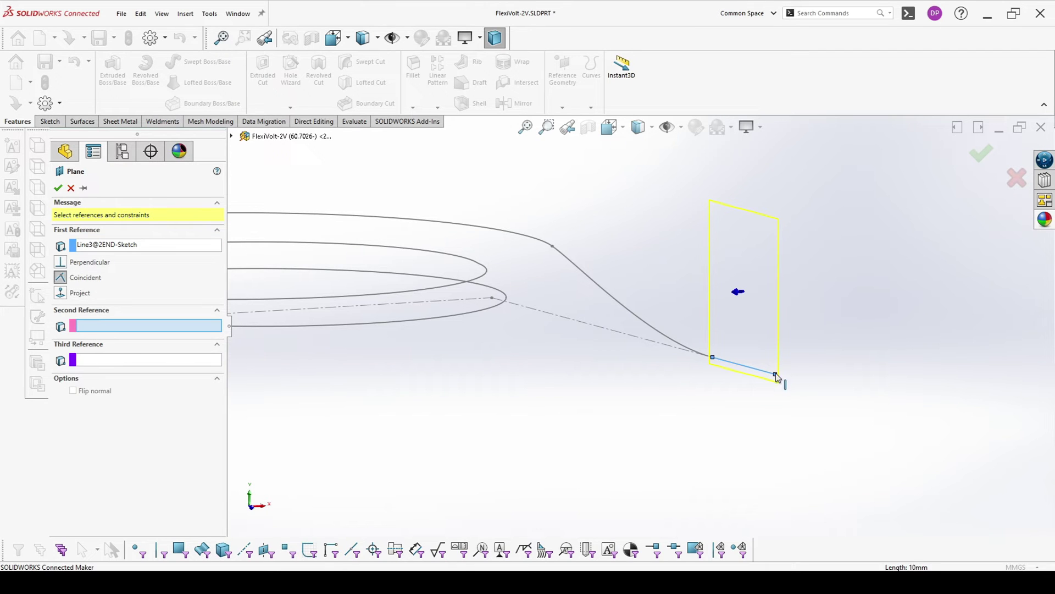
middle_click_drag(785, 381, 649, 434)
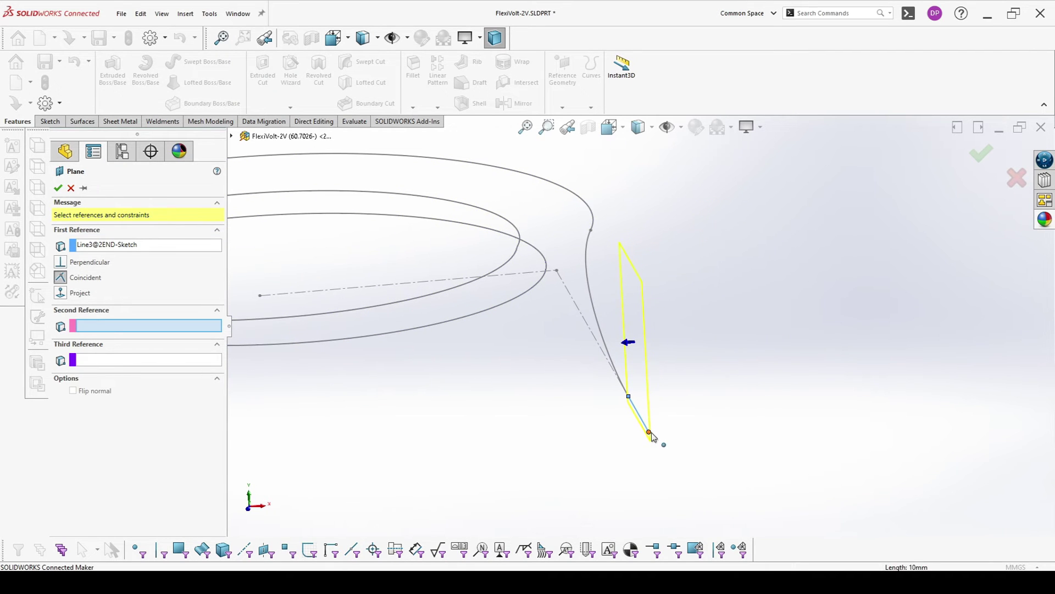
left_click(650, 433)
left_click(58, 188)
On the new plane, sketch three concentric circles centred on the origin, with radii from about 1.7 mm innermost to about 4 mm outermost
left_click(729, 476)
left_click(758, 424)
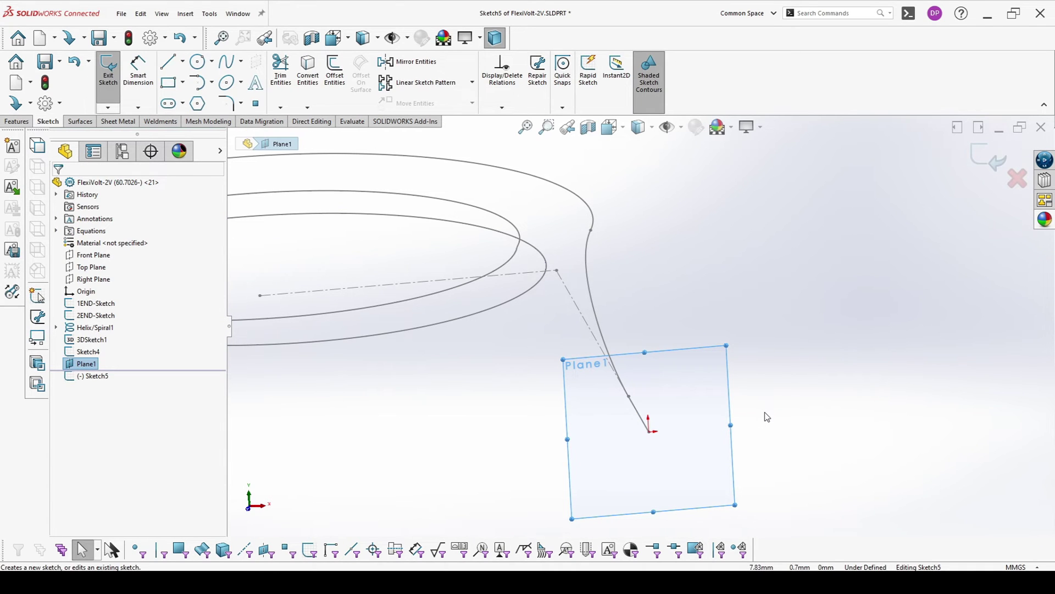
left_click(198, 61)
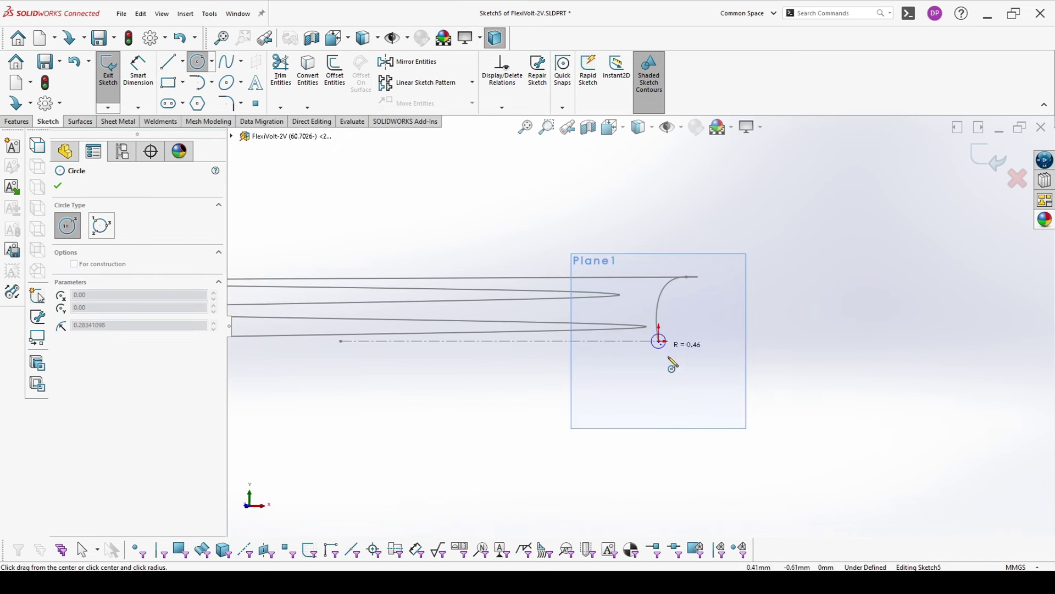
left_click(660, 341)
left_click(679, 360)
left_click(660, 341)
left_click(690, 371)
left_click(660, 342)
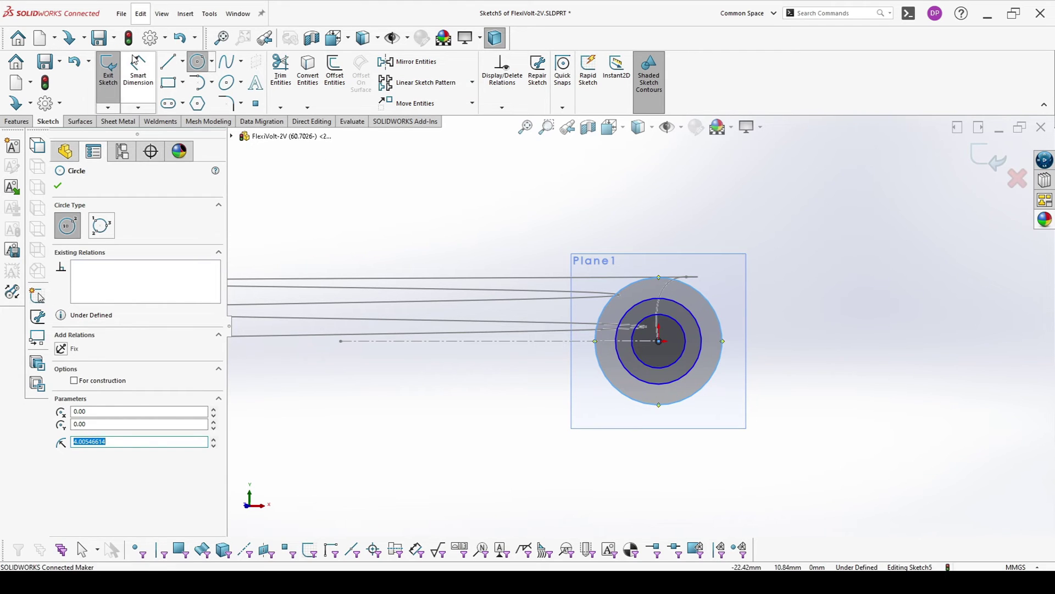
Dimension the innermost circle's diameter in the 2END profile sketch and link it to the global variable CD
left_click(138, 70)
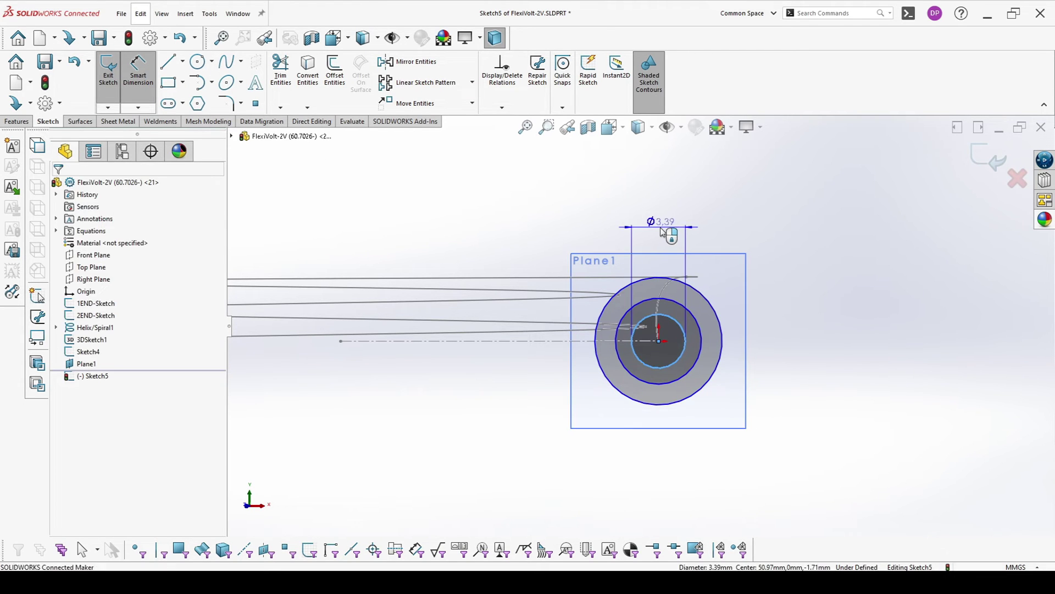
left_click(661, 228)
mouse_move(725, 252)
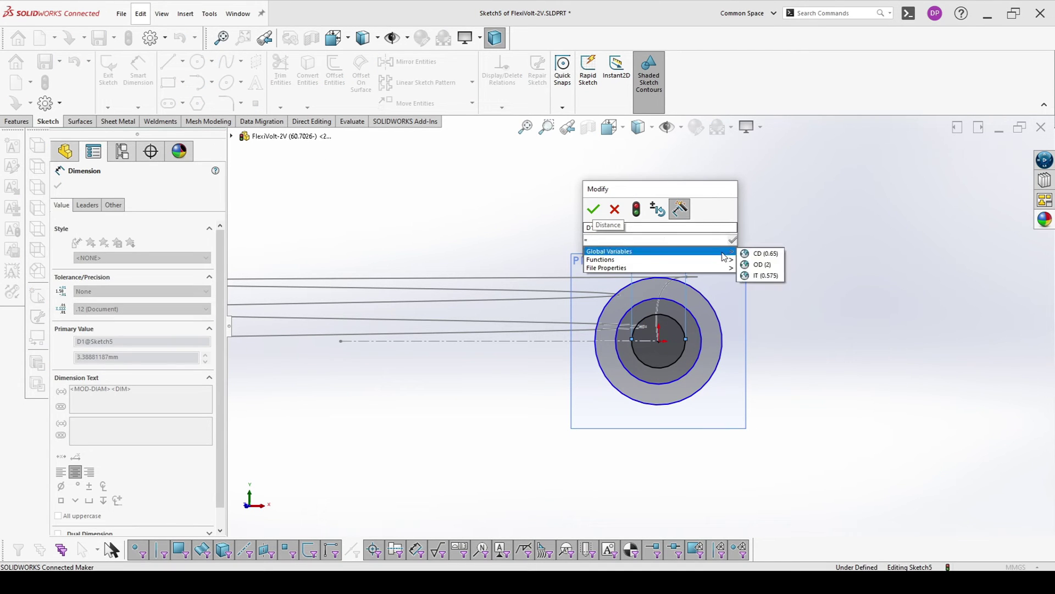
type("=")
left_click(762, 254)
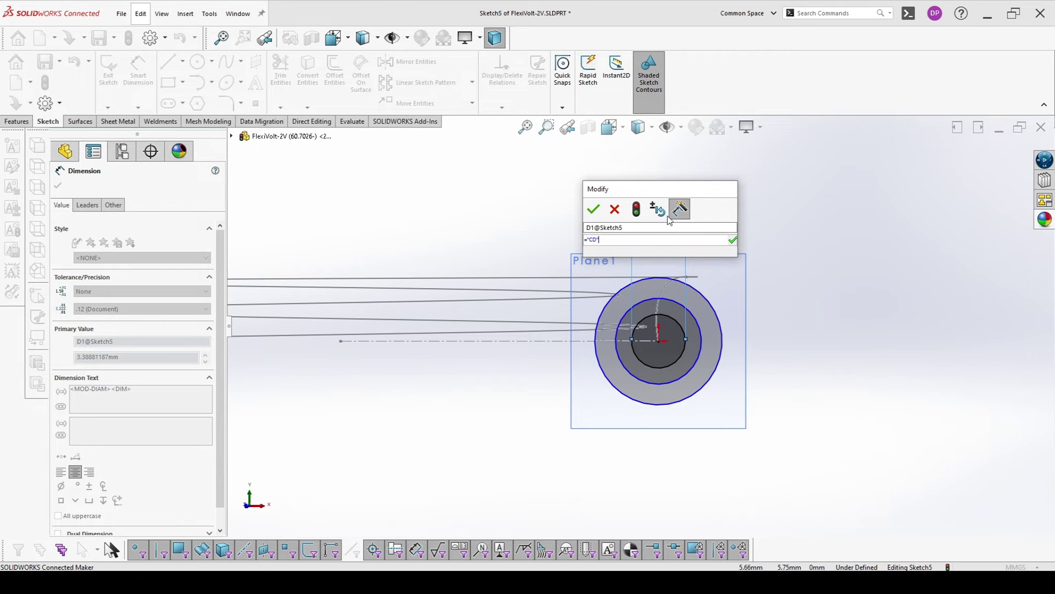
key("Return")
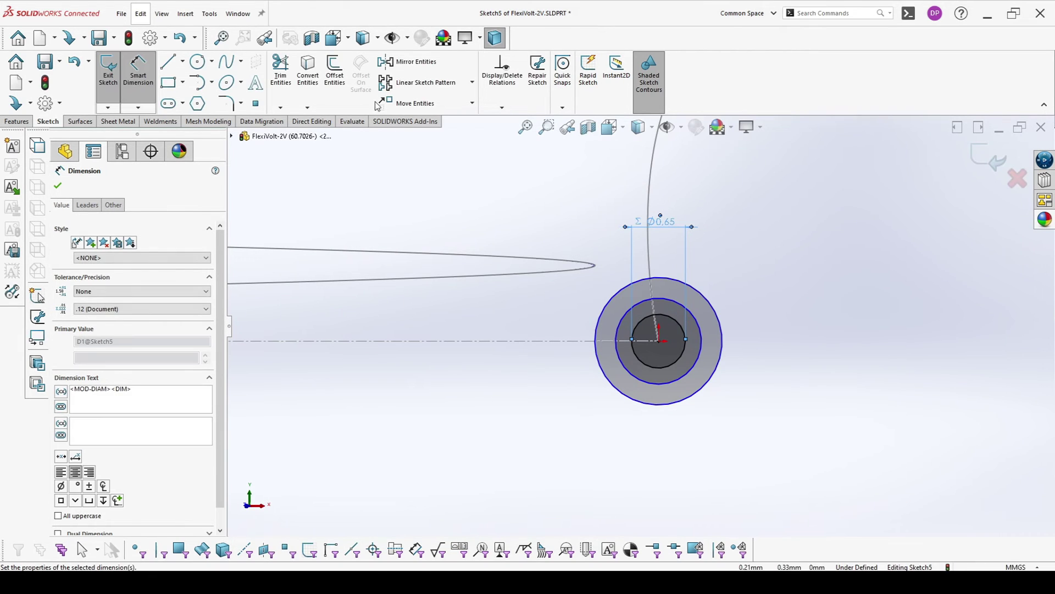
Dimension the radial gap between the innermost and middle circles of the 2END profile and link it to the global variable IT
left_click(682, 311)
left_click(679, 303)
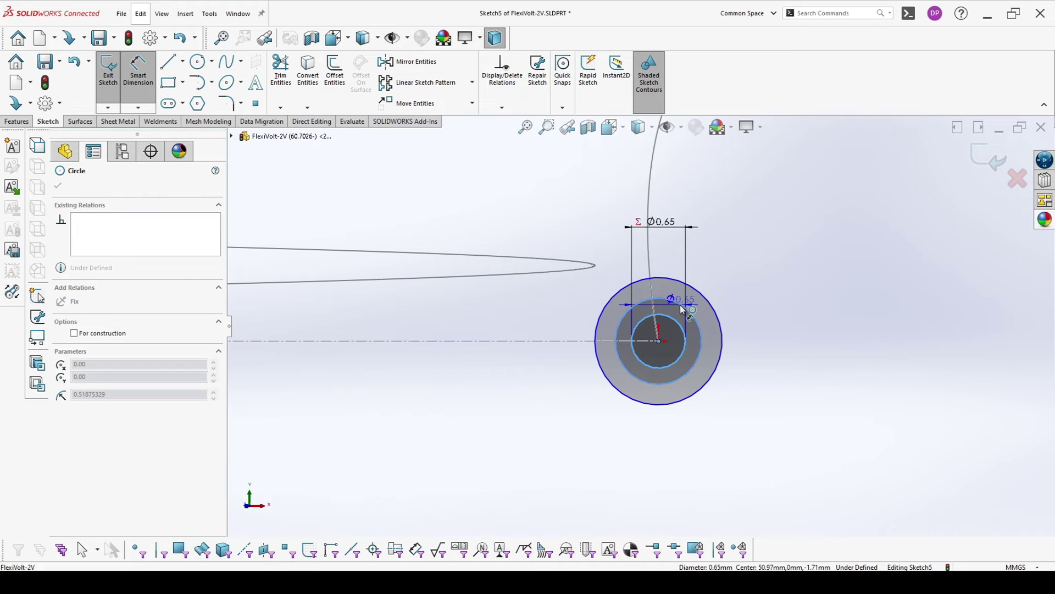
left_click(783, 346)
type("=")
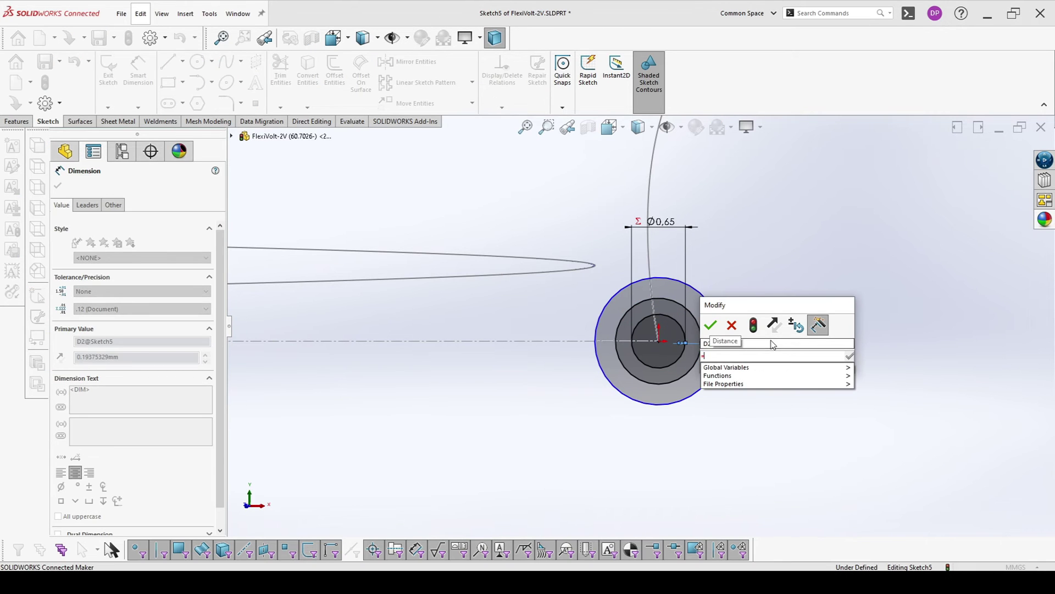
mouse_move(852, 367)
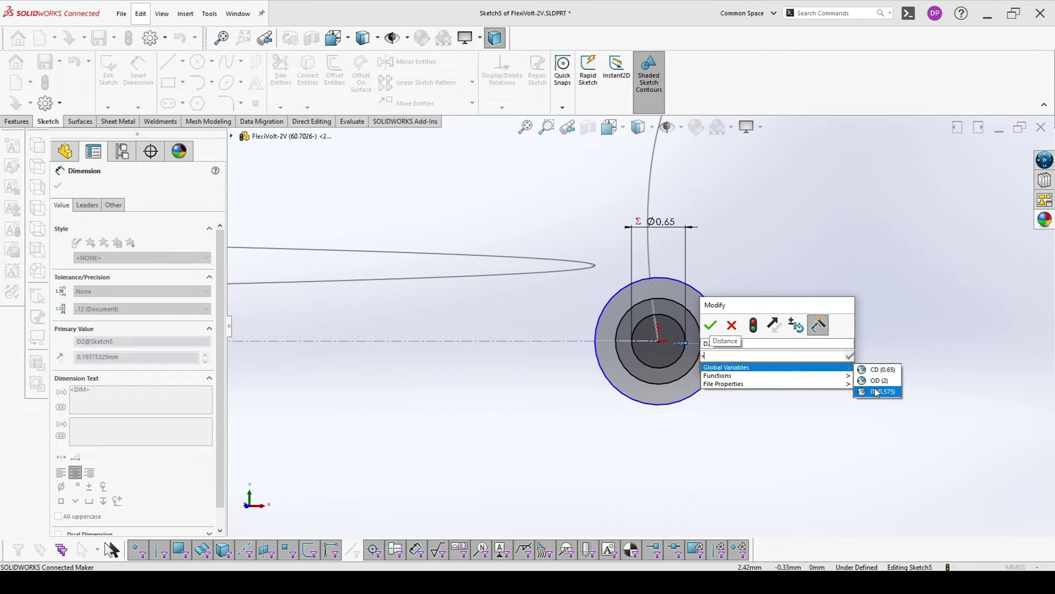
left_click(879, 392)
left_click(710, 325)
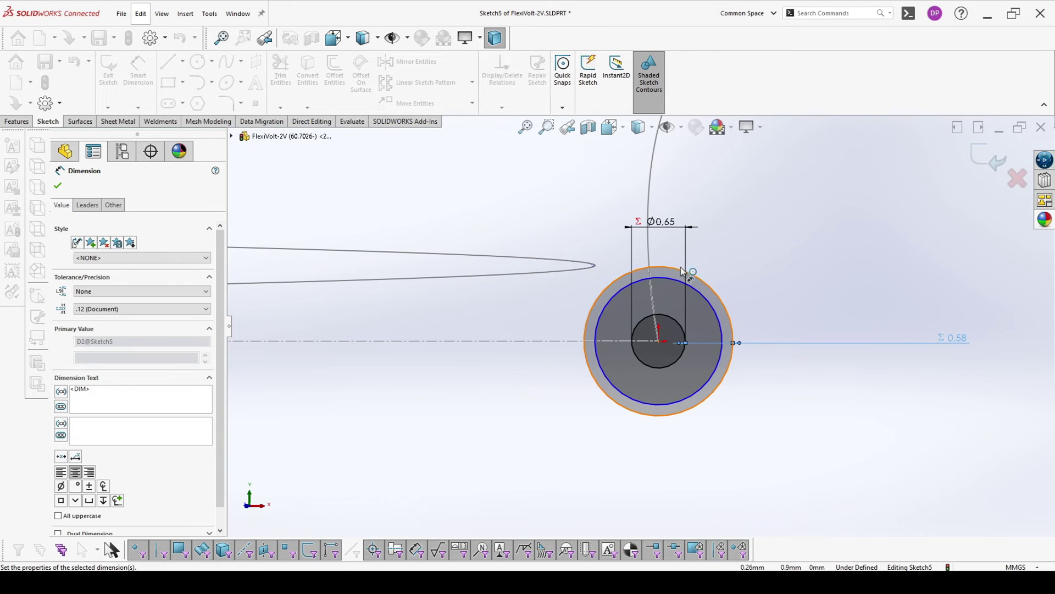
Dimension the diameter of the remaining undimensioned circle in the 2END profile and link it to the global variable OD
left_click(698, 291)
left_click(667, 200)
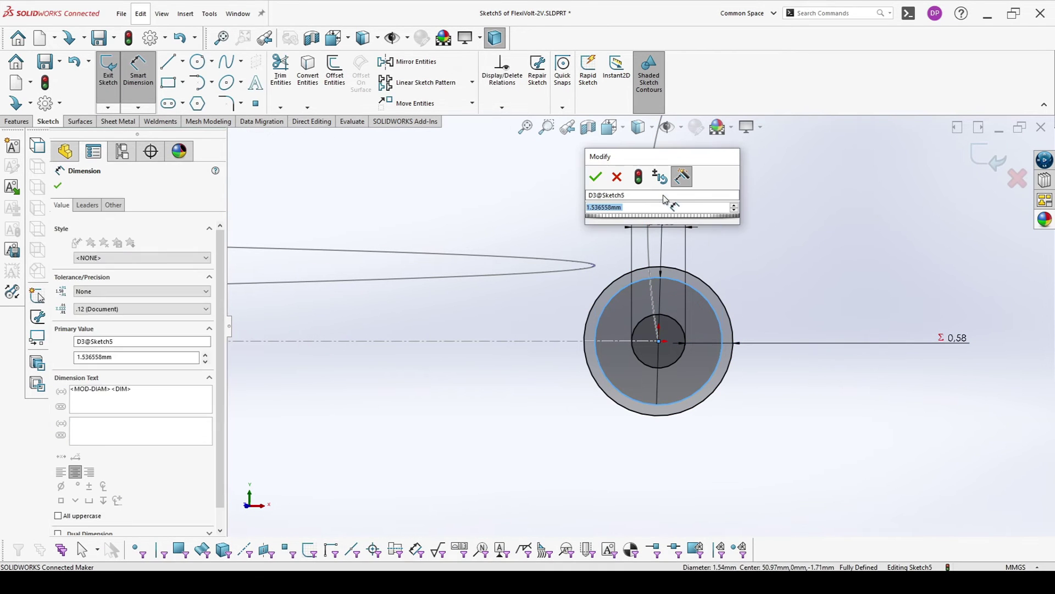
type("=")
mouse_move(715, 219)
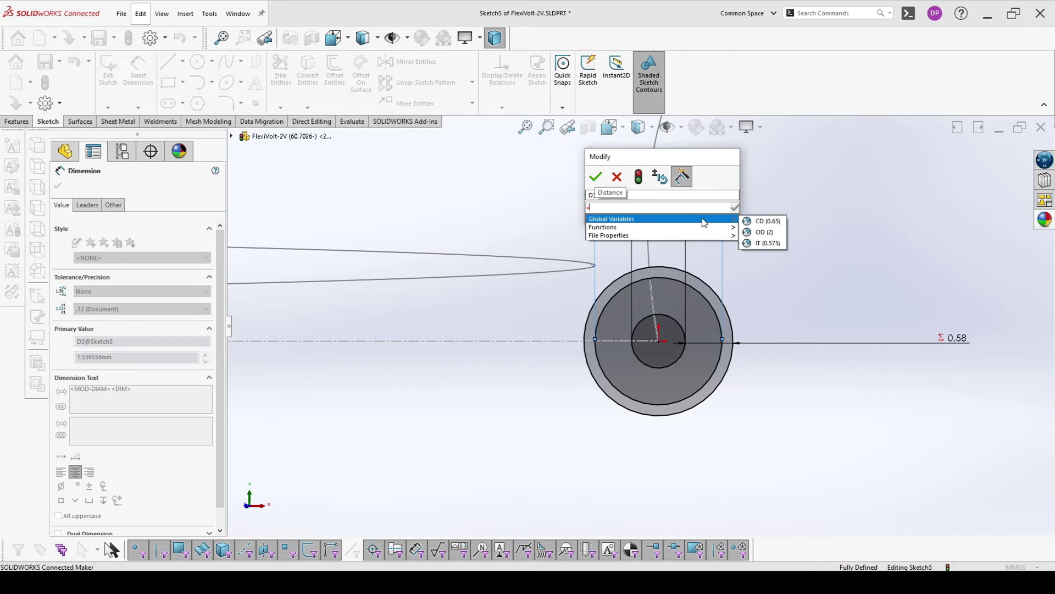
left_click(760, 235)
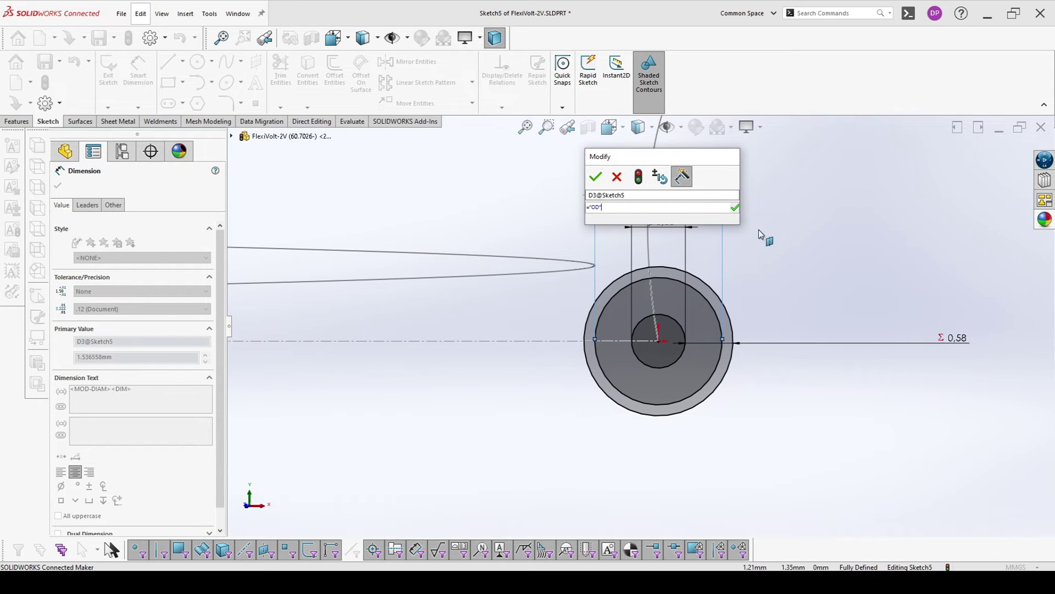
left_click(596, 177)
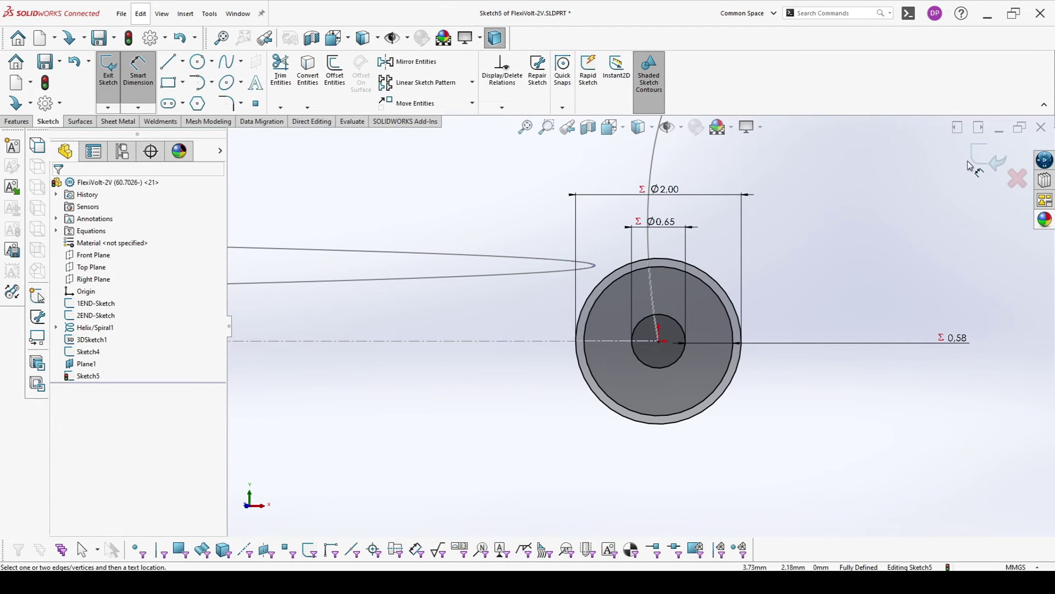
Finish the 2END profile sketch and hide the reference plane it is drawn on
left_click(989, 160)
mouse_move(783, 331)
middle_mouse_down()
mouse_move(572, 271)
mouse_move(677, 282)
middle_mouse_up()
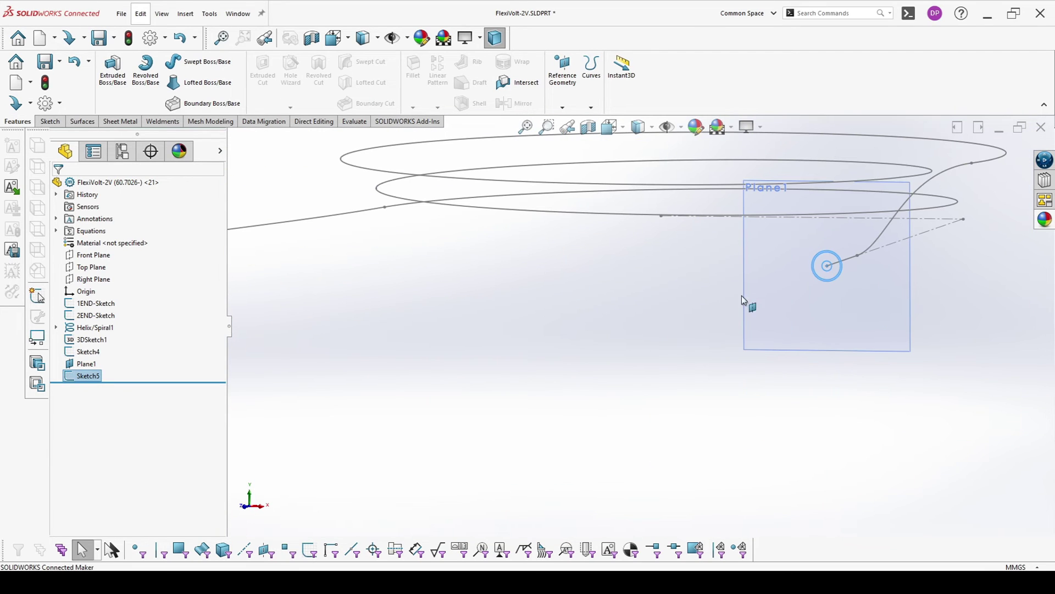
left_click(826, 312)
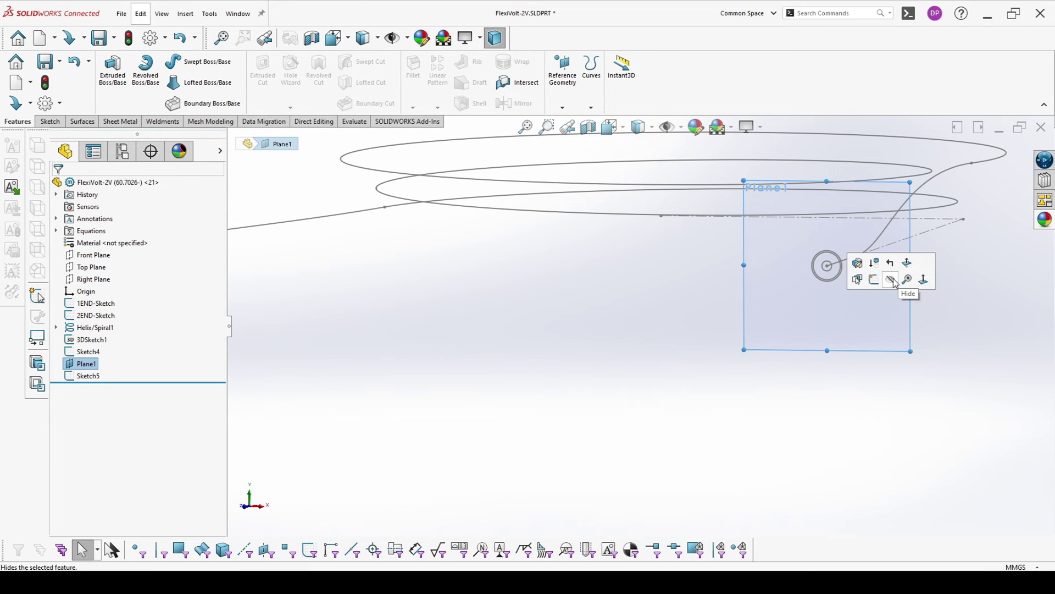
left_click(781, 308)
middle_click_drag(781, 308, 657, 277)
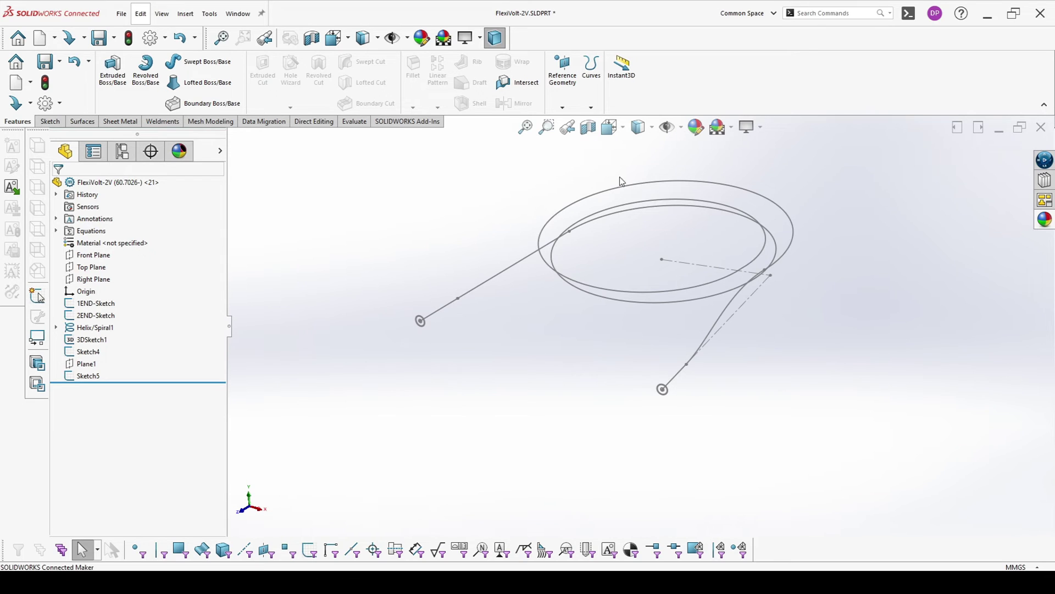
Display the helix dimensions and spread the overlapping pitch and revolution labels apart
double_click(85, 328)
scroll(589, 233, "down", 5)
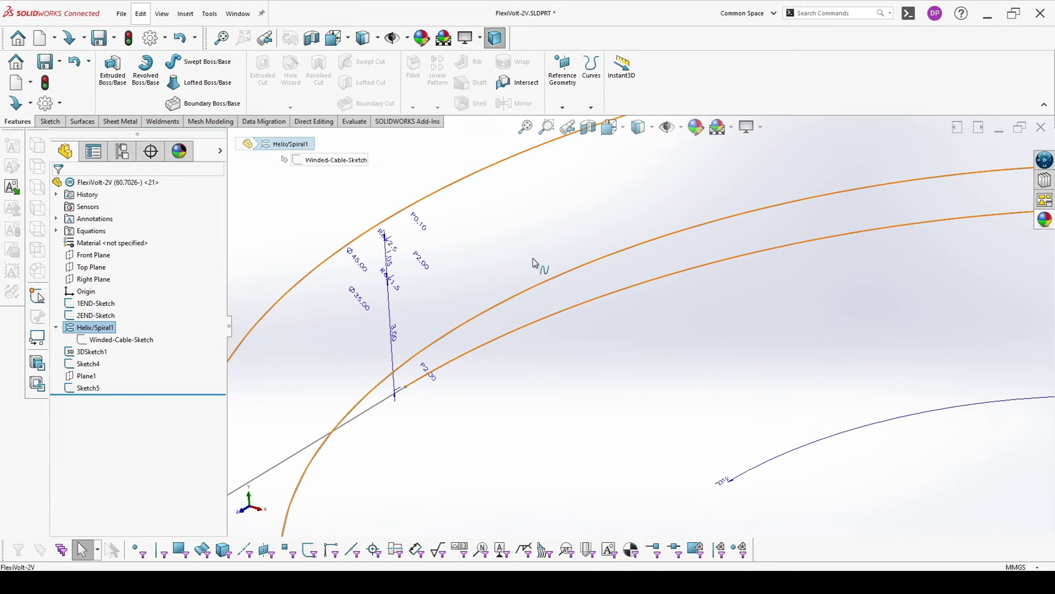
left_click_drag(429, 371, 468, 412)
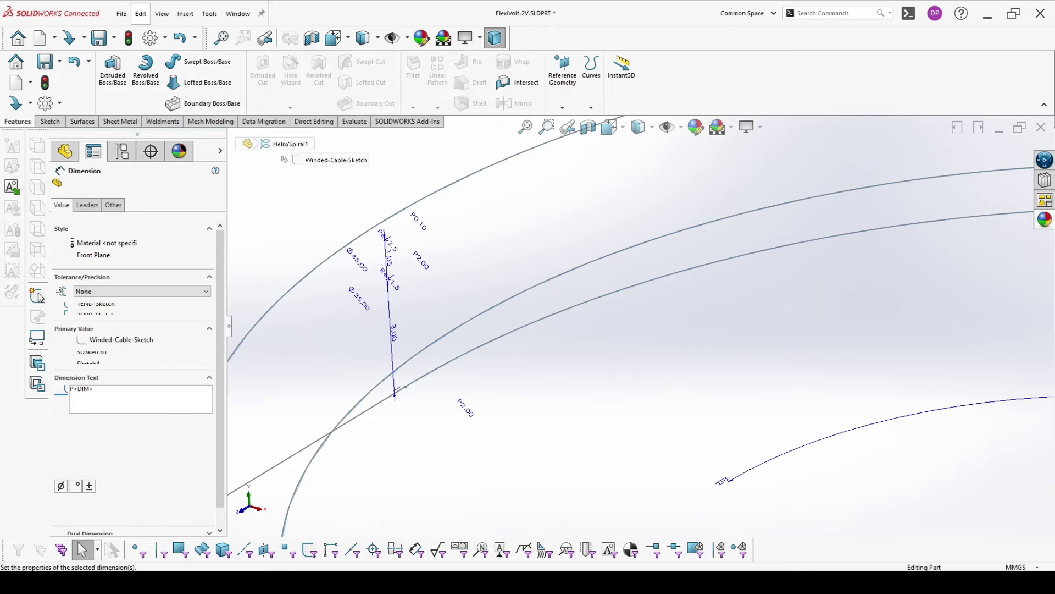
left_click_drag(425, 268, 472, 309)
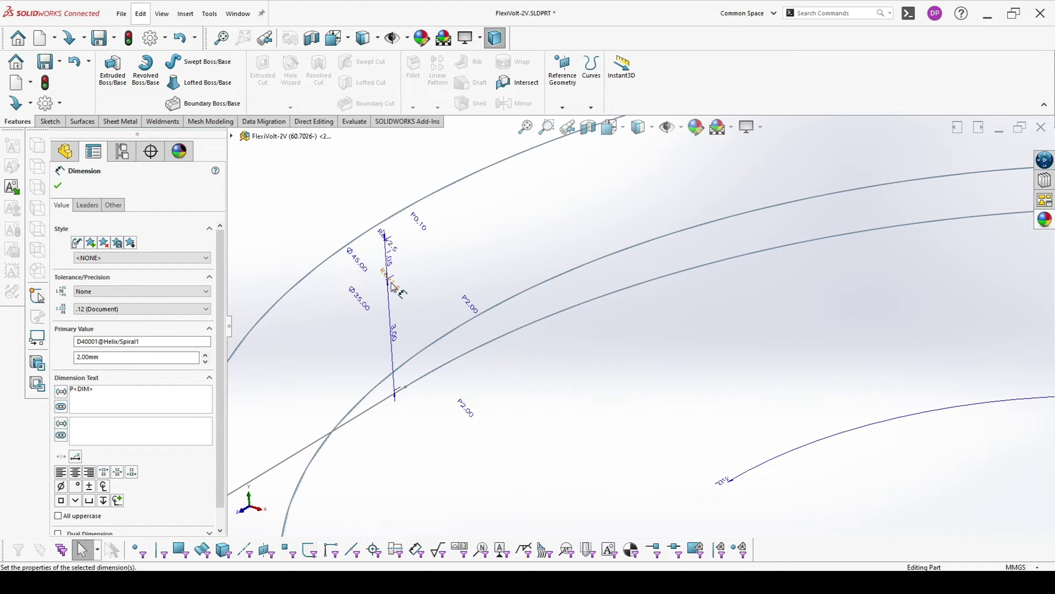
left_click_drag(388, 239, 368, 216)
left_click_drag(426, 301, 351, 332)
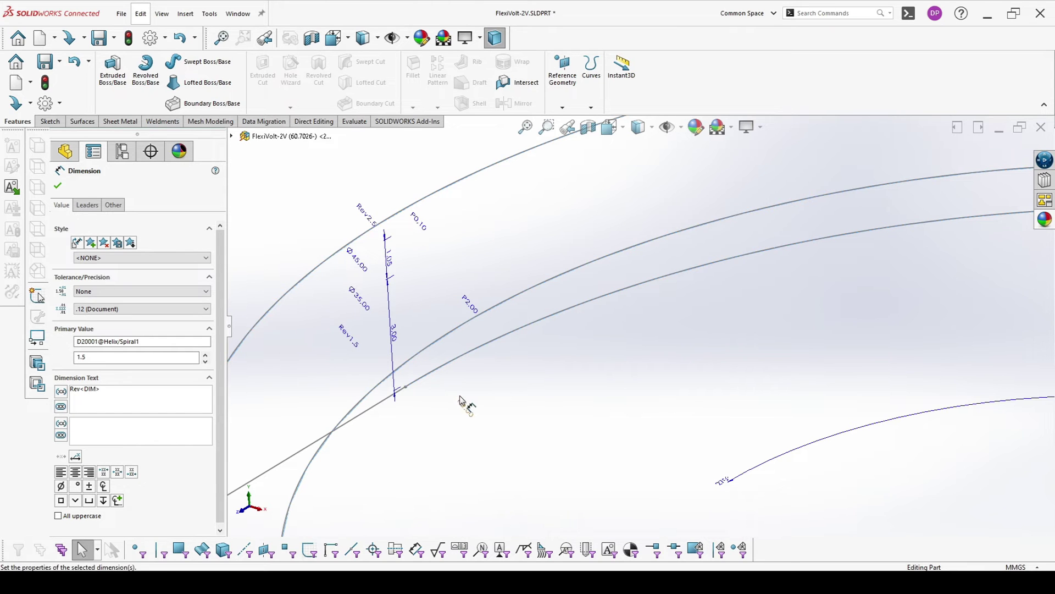
Link the pitch at the start of the helix to the global variable OD
double_click(467, 411)
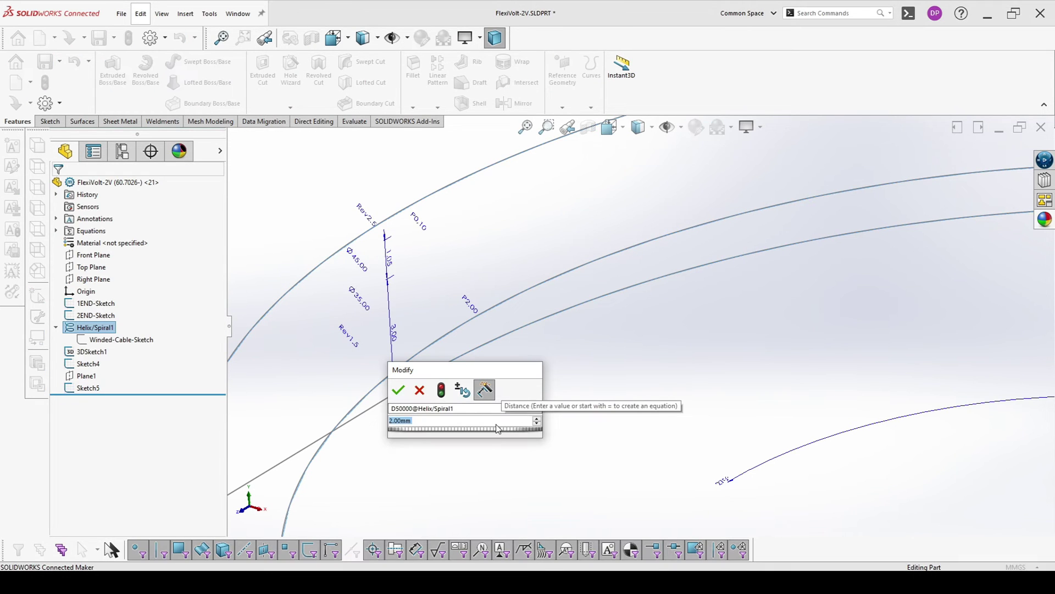
type("=")
mouse_move(503, 434)
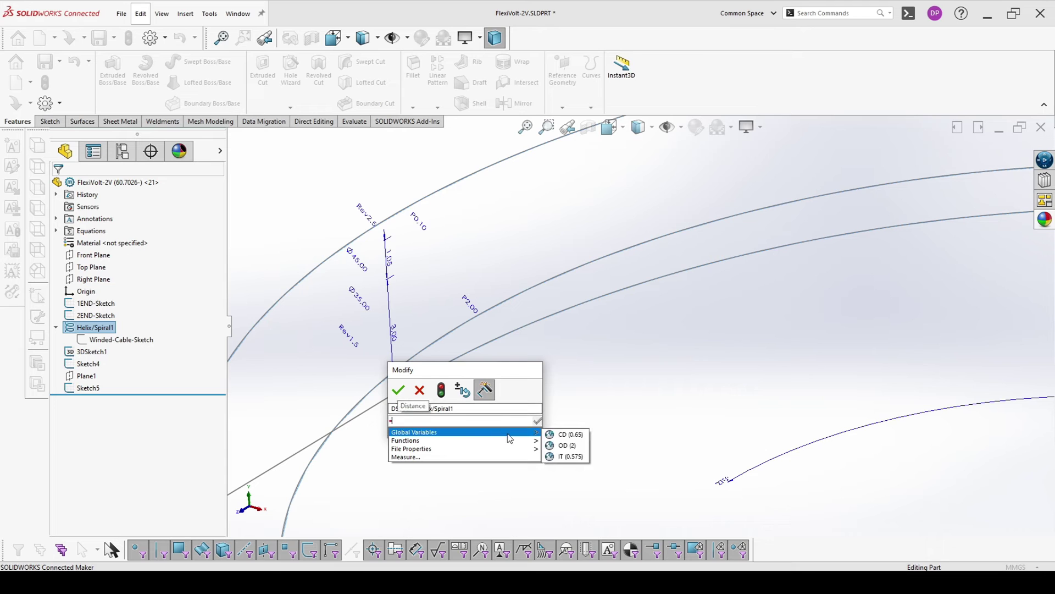
left_click(558, 446)
left_click(400, 390)
Link the helix pitch at revolution 1.5 to the global variable OD
left_click(470, 307)
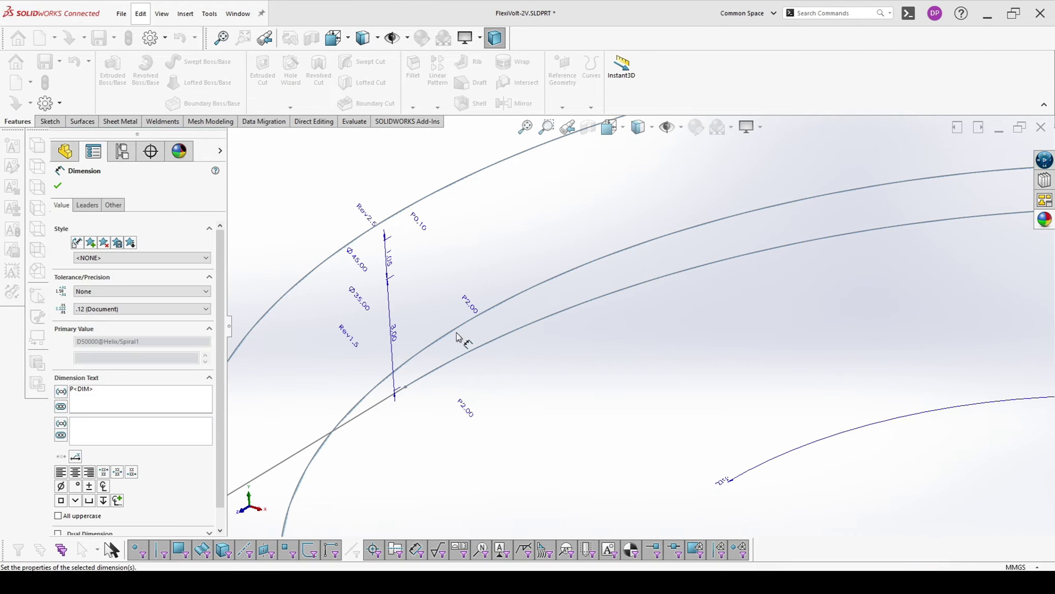
double_click(471, 305)
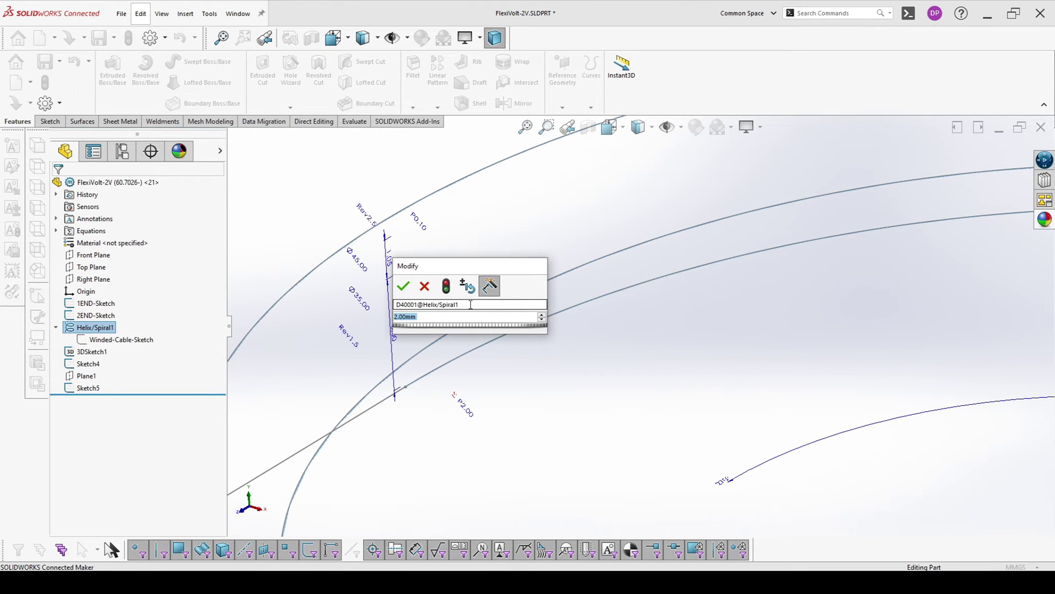
type("=")
mouse_move(530, 332)
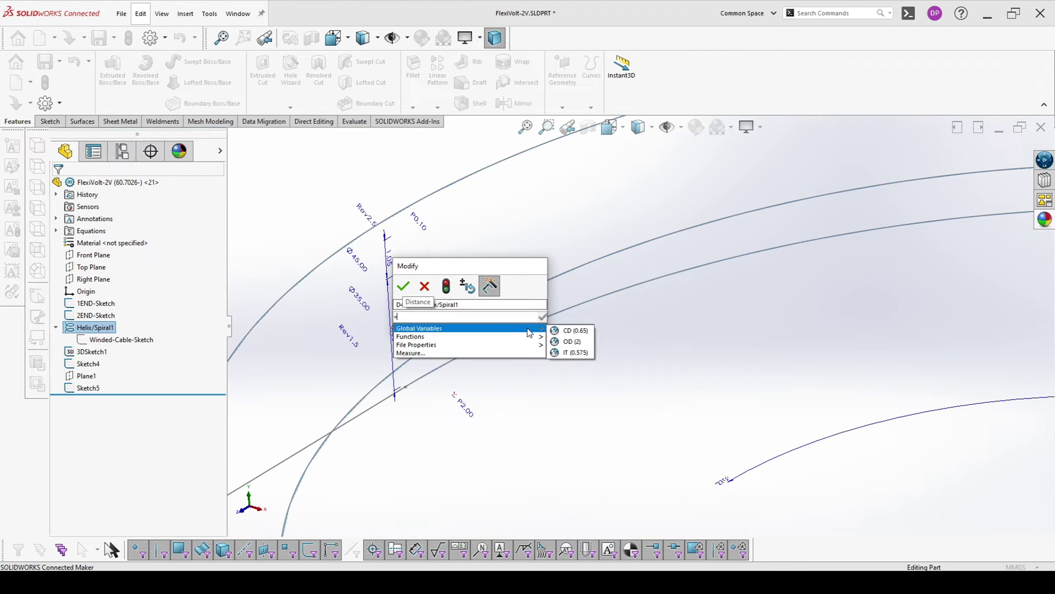
left_click(567, 342)
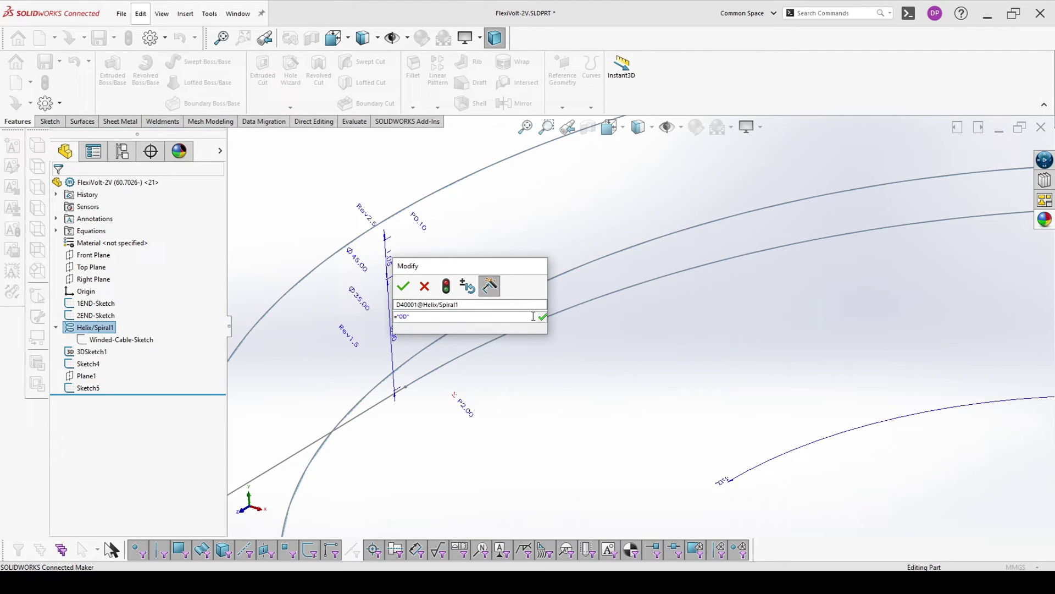
left_click(403, 286)
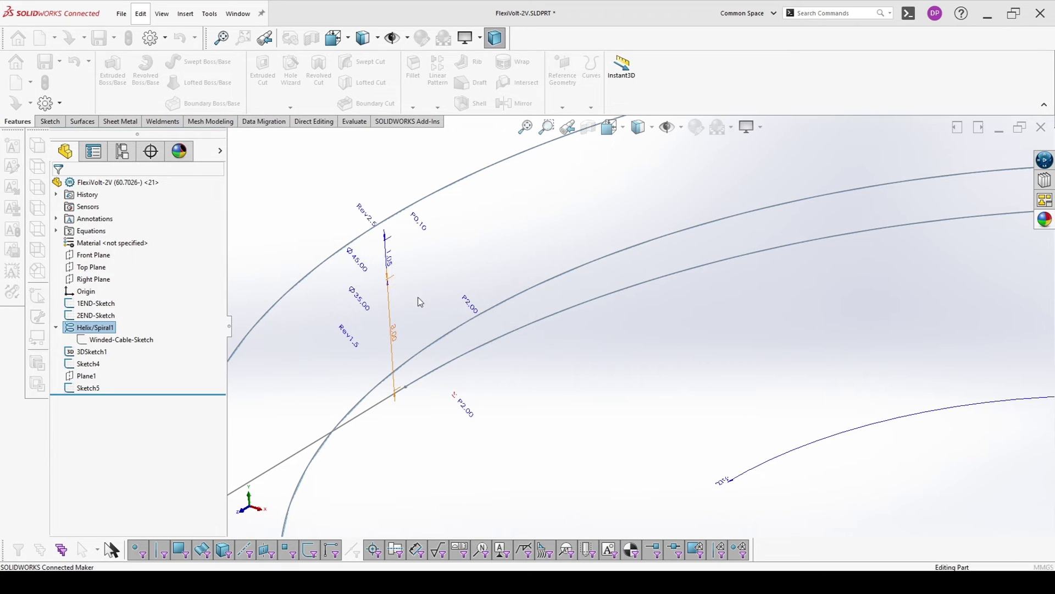
left_click(558, 367)
scroll(558, 368, "up", 6)
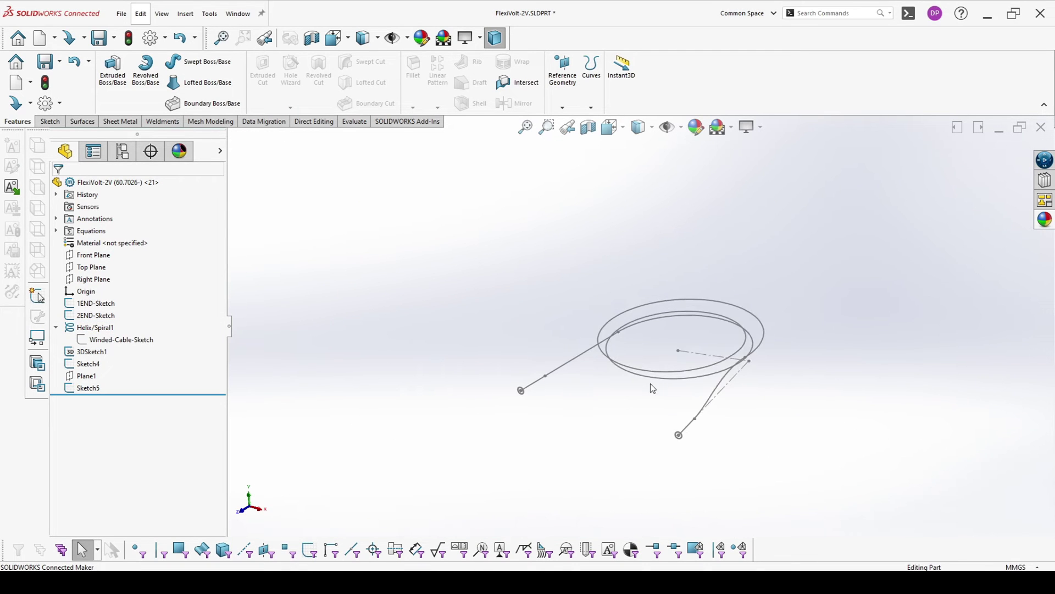
Sweep the innermost circular region of the 1END profile along 1END-Sketch as a solid conductor core
scroll(648, 401, "down", 2)
scroll(485, 362, "down", 3)
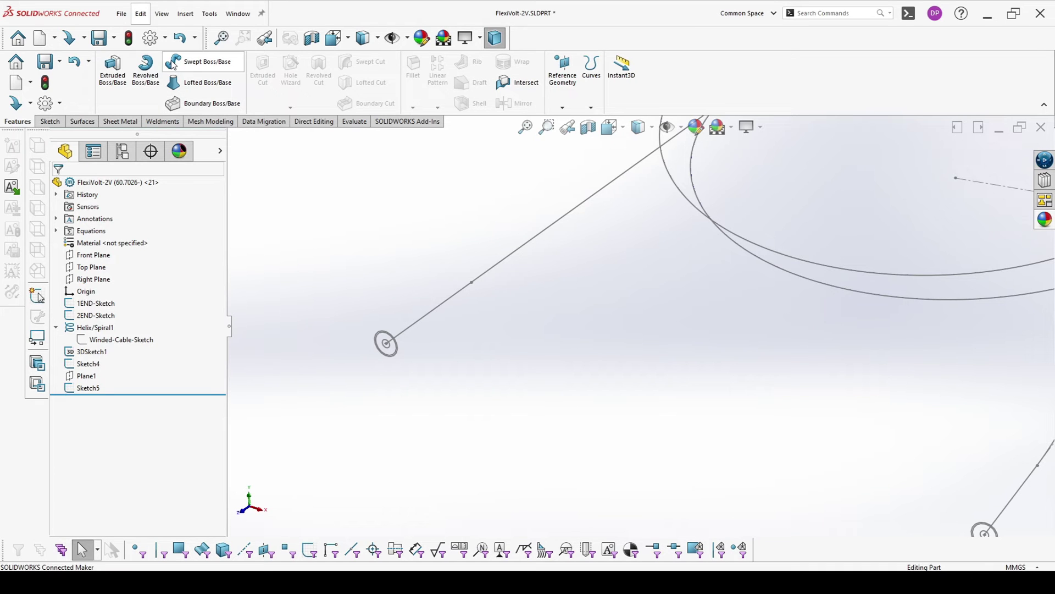
left_click(204, 61)
scroll(368, 358, "down", 5)
right_click(426, 278)
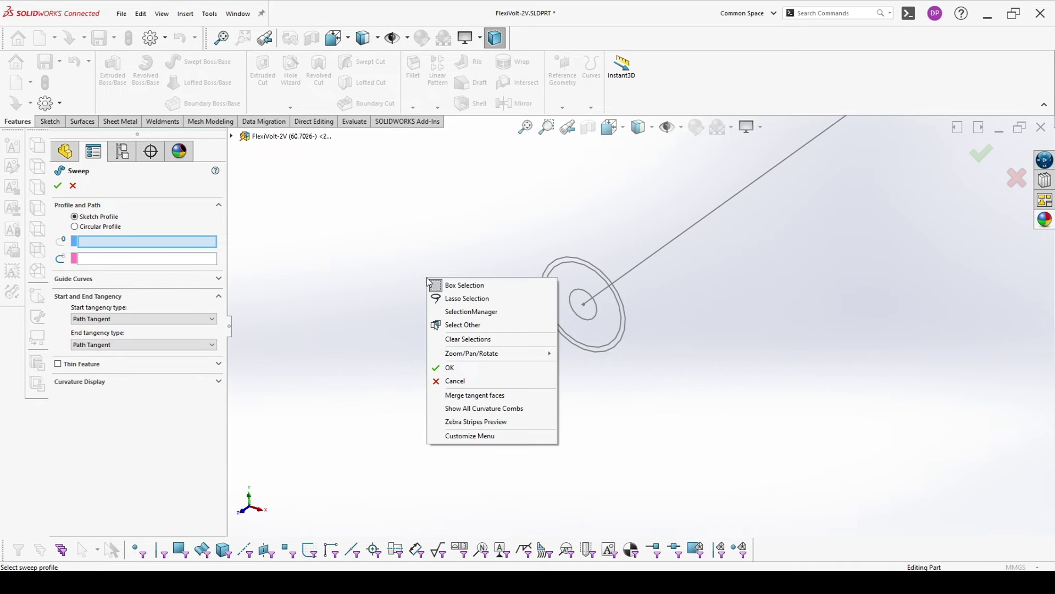
left_click(473, 309)
left_click(577, 302)
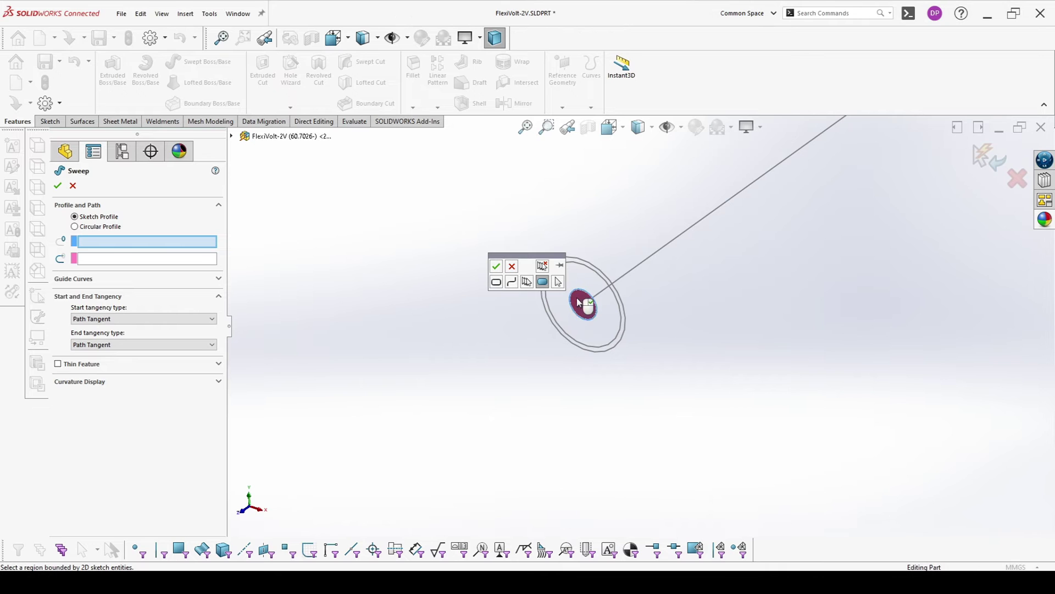
left_click(496, 266)
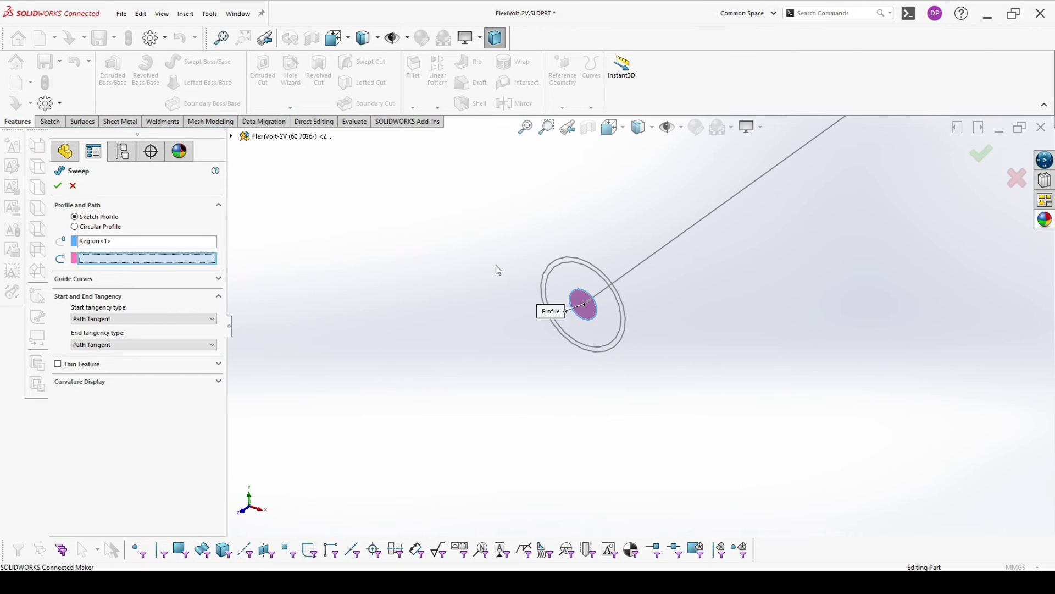
left_click(636, 271)
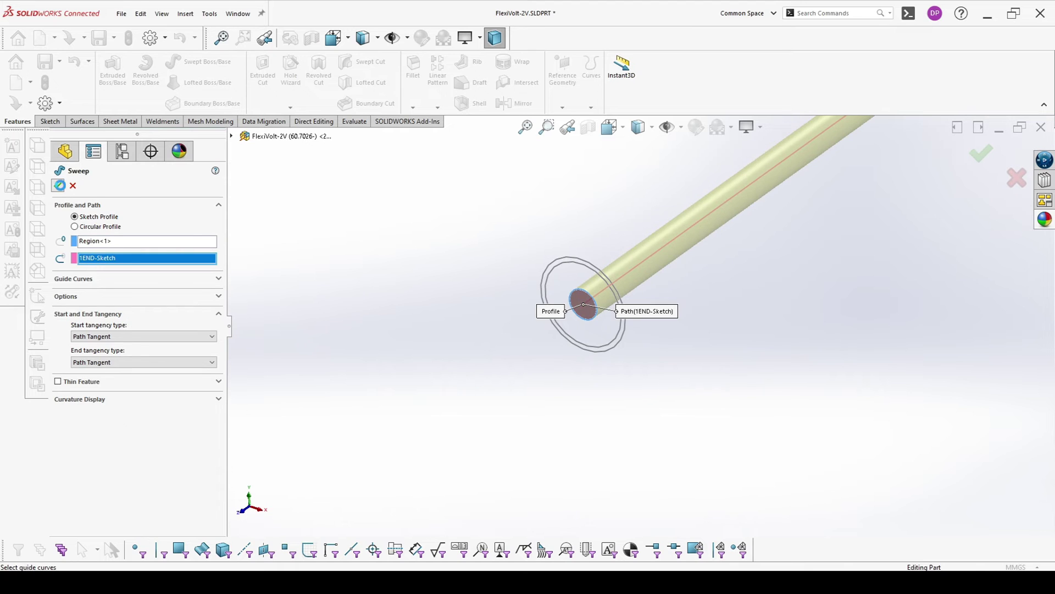
key("Return")
Show the profile sketch and 1END-Sketch absorbed by the core sweep so they can be reused
left_click(65, 390)
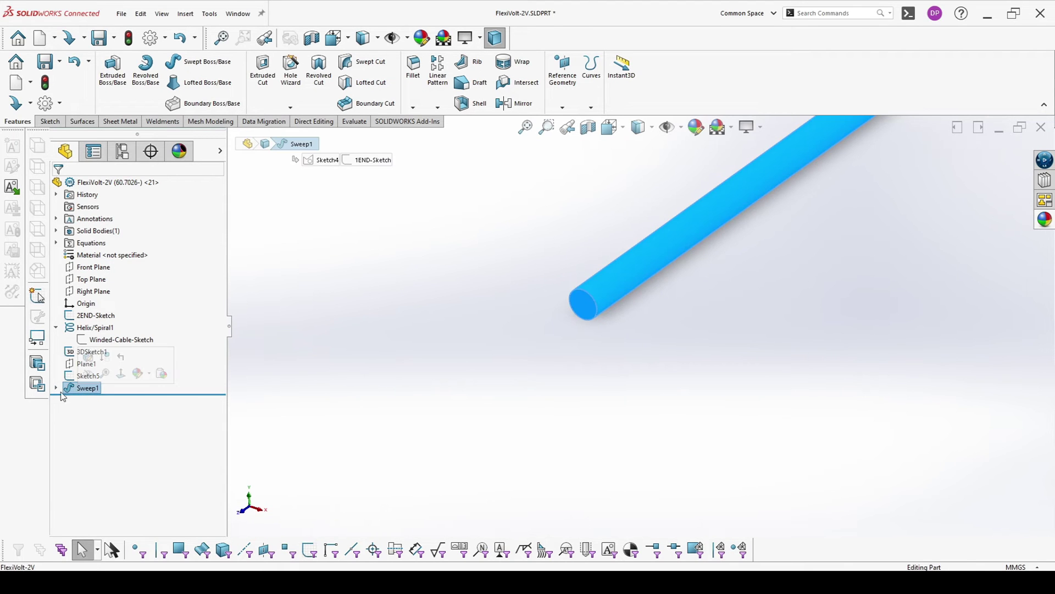
left_click(56, 388)
left_click(96, 400)
left_click(103, 413)
left_click(323, 424)
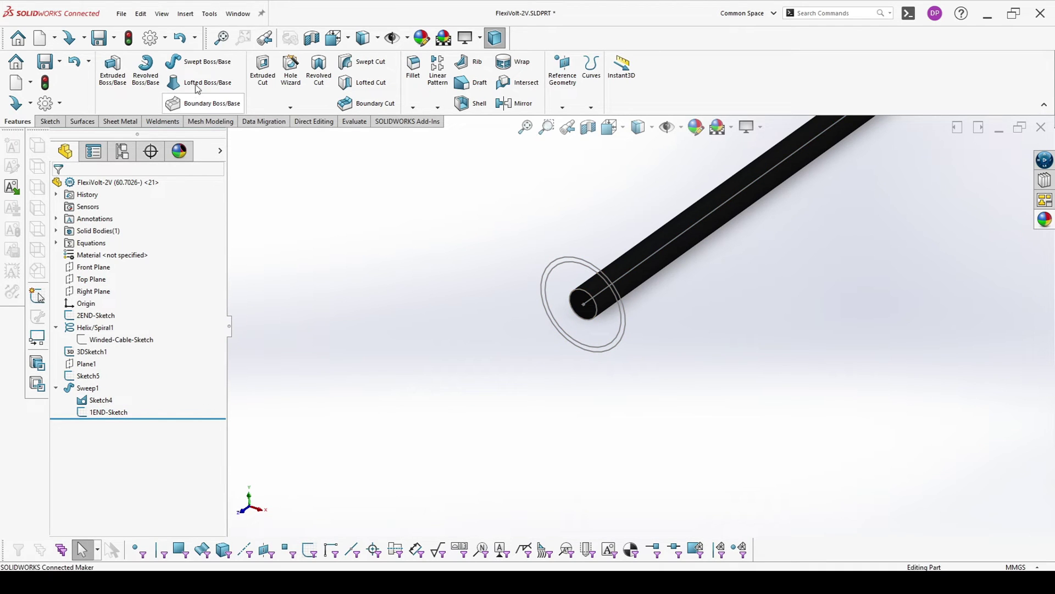
Sweep the ring between the innermost and middle circles along 1END-Sketch as a separate body without merging the result
left_click(201, 62)
right_click(375, 247)
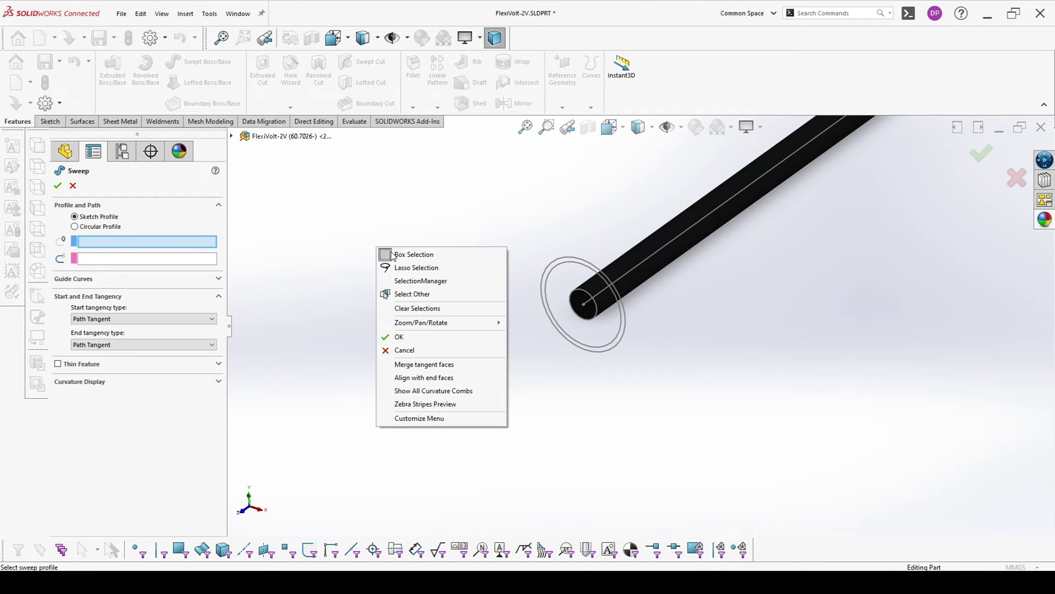
left_click(393, 281)
left_click(575, 287)
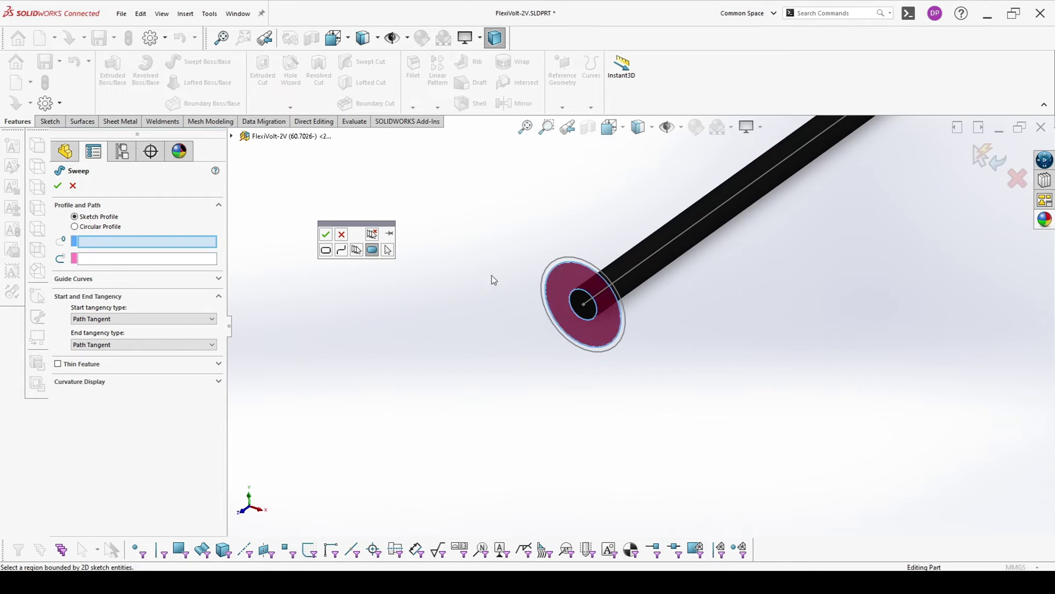
left_click(326, 234)
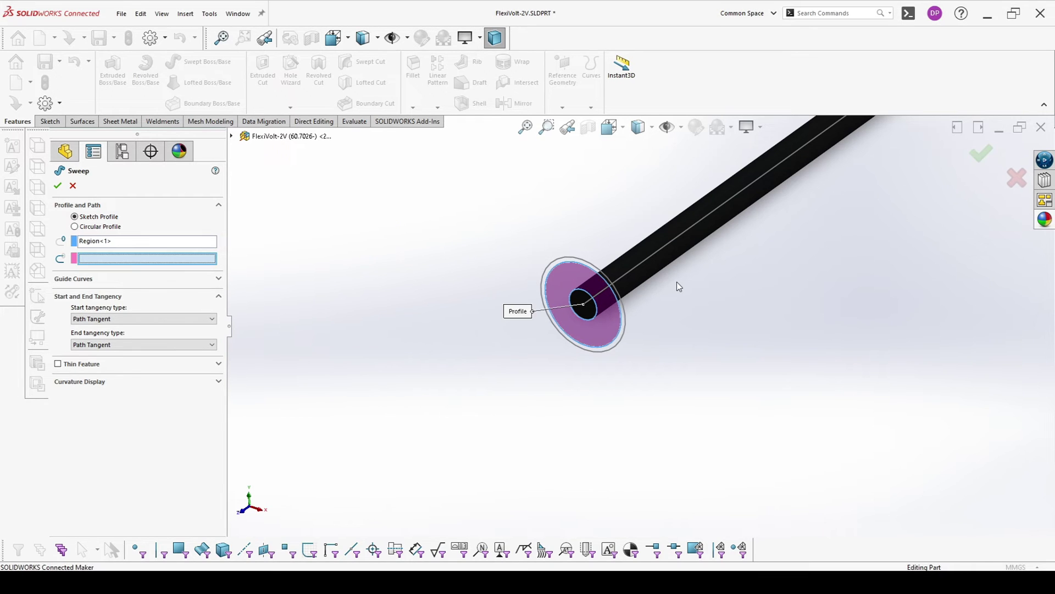
left_click(644, 259)
left_click(65, 296)
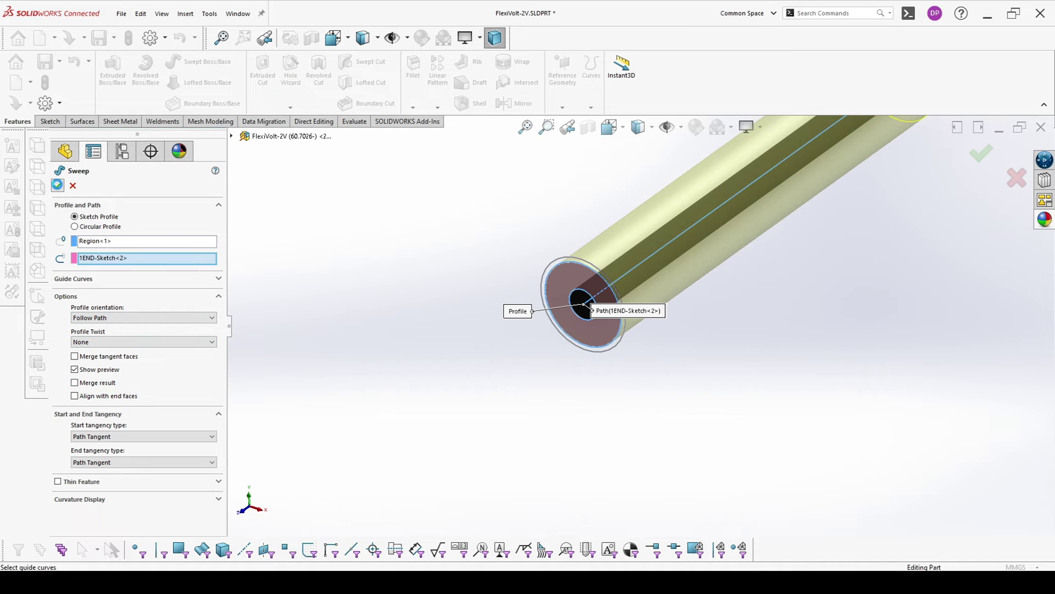
key("Return")
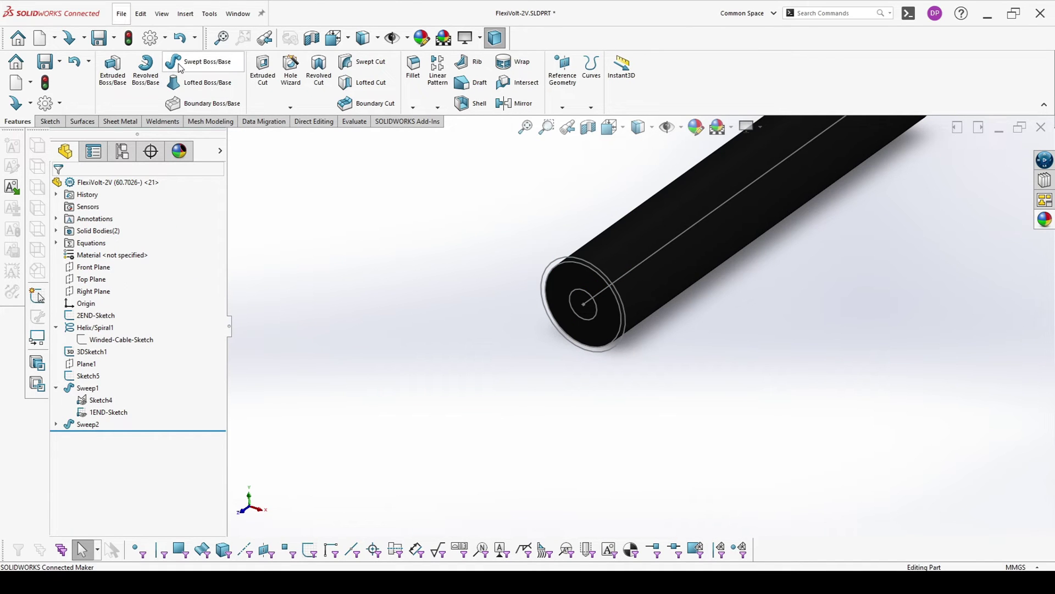
Sweep the thin outermost ring of the 1END profile along 1END-Sketch as a separate body without merging the result
left_click(181, 68)
right_click(376, 262)
left_click(418, 295)
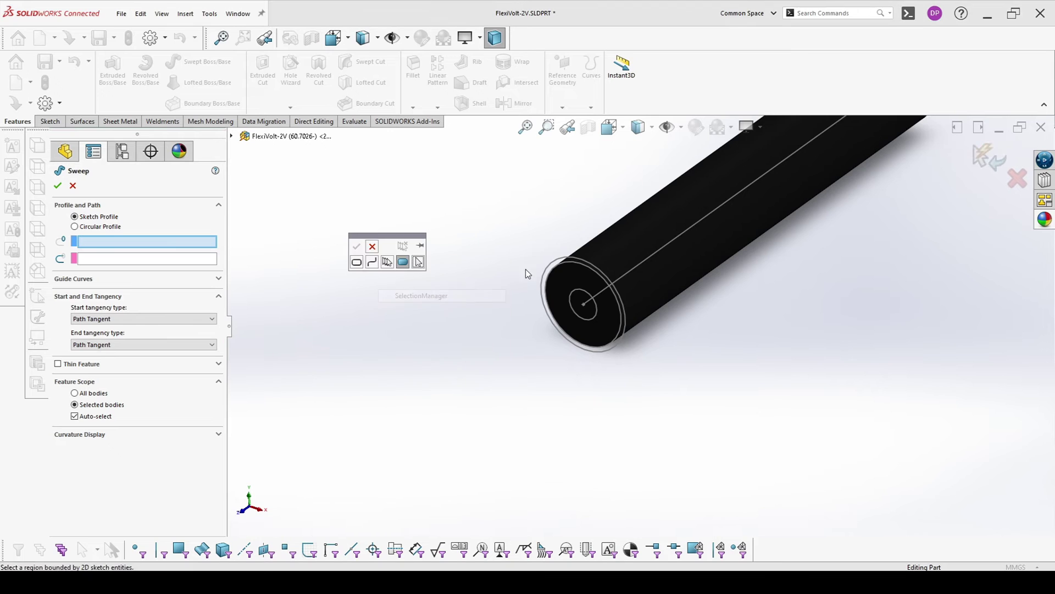
scroll(555, 272, "down", 3)
left_click(566, 285)
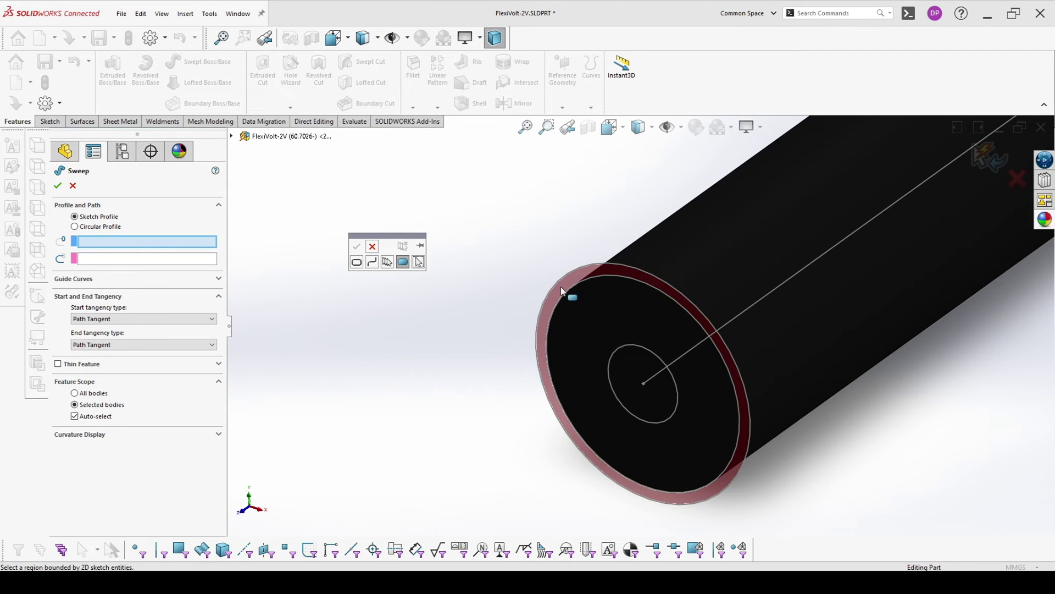
left_click(357, 247)
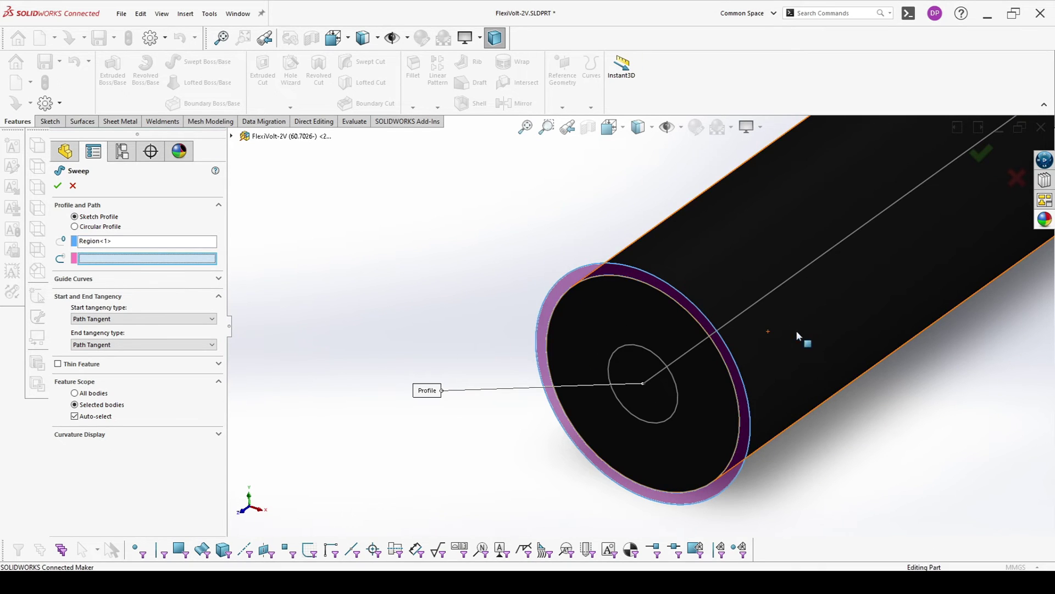
left_click(760, 305)
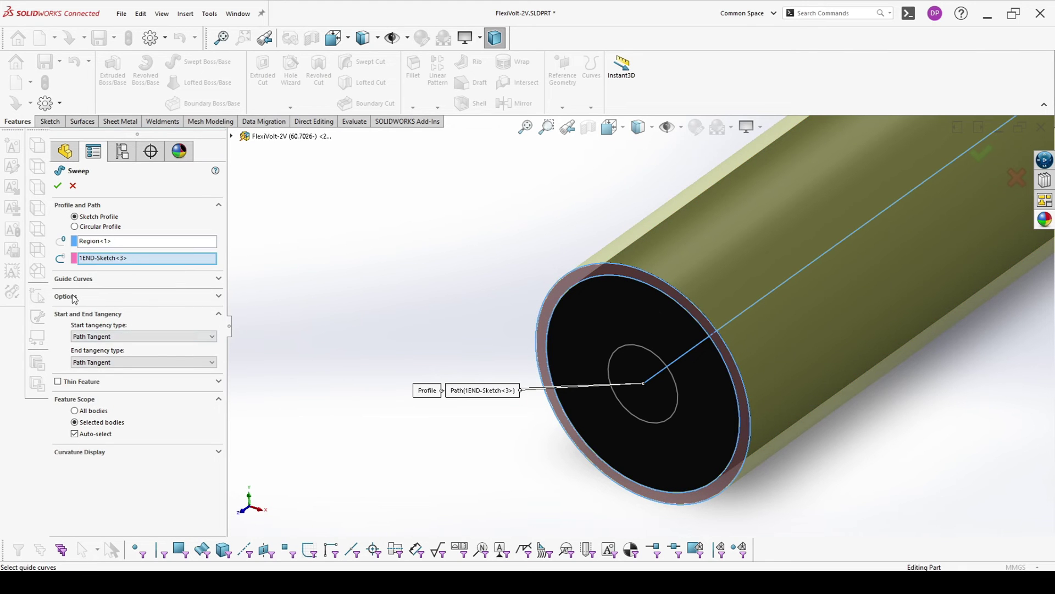
left_click(66, 296)
left_click(77, 385)
left_click(58, 185)
scroll(644, 383, "up", 10)
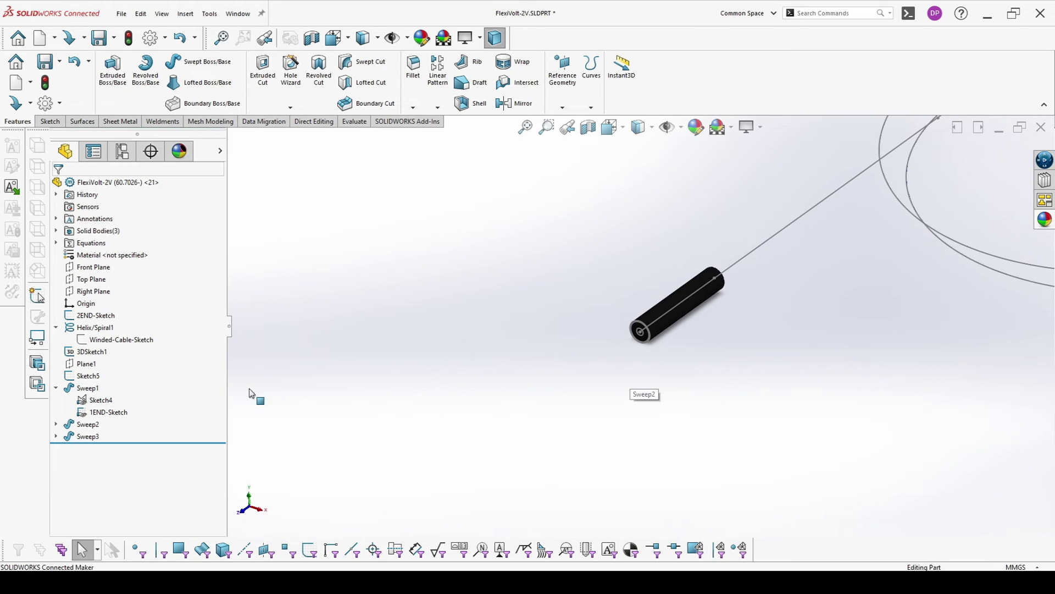
Hide the 1END profile sketch and rename the core sweep as 1CD
left_click(94, 400)
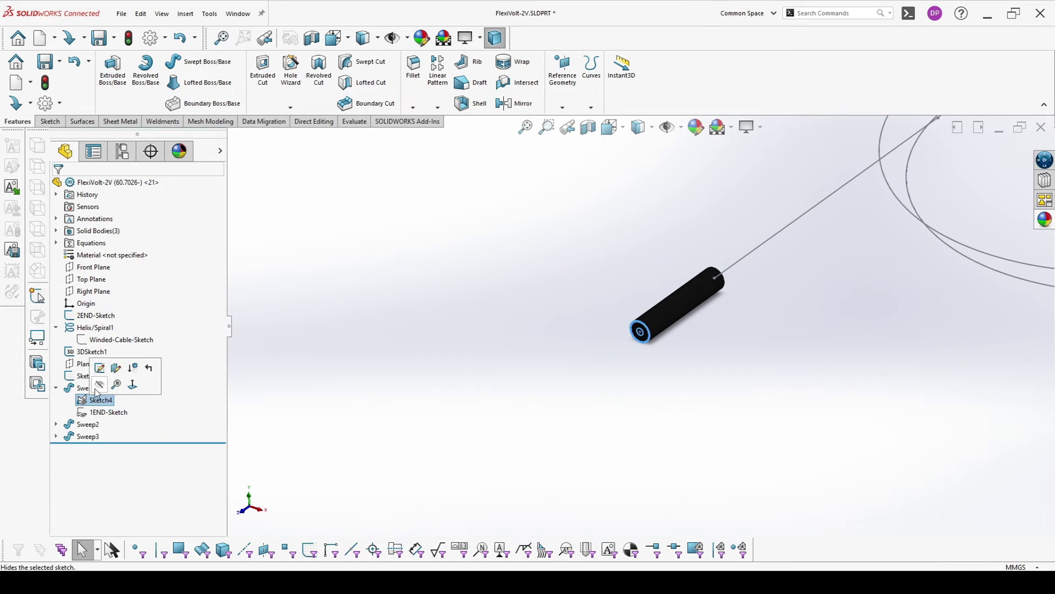
left_click(89, 388)
left_click(90, 388)
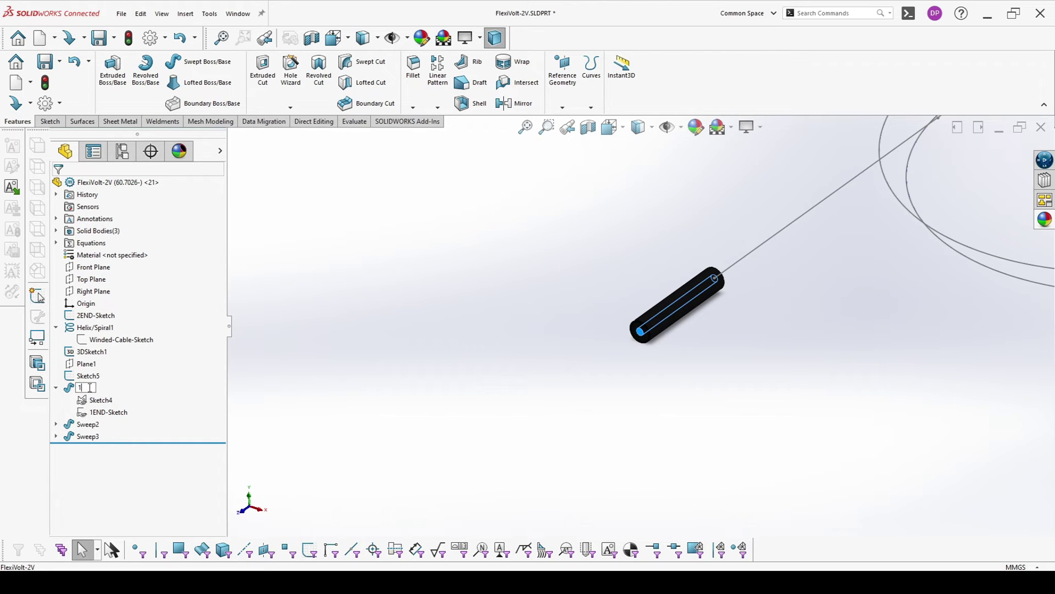
type("1CD")
left_click(90, 424)
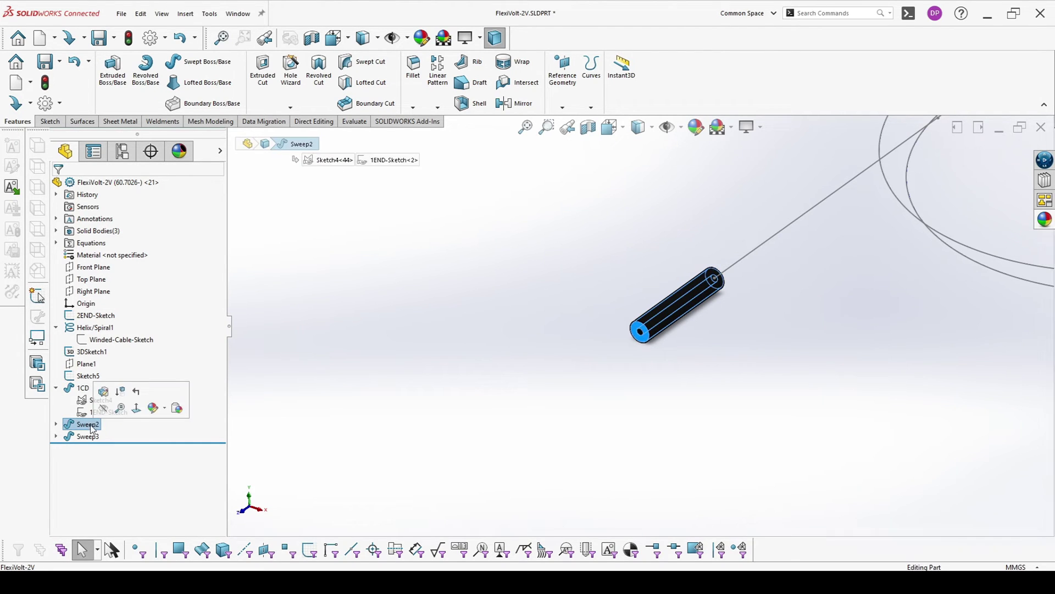
Rename the 1END sweep of the middle ring as 1IT and the sweep of the thin outer ring as 1OD
left_click(90, 424)
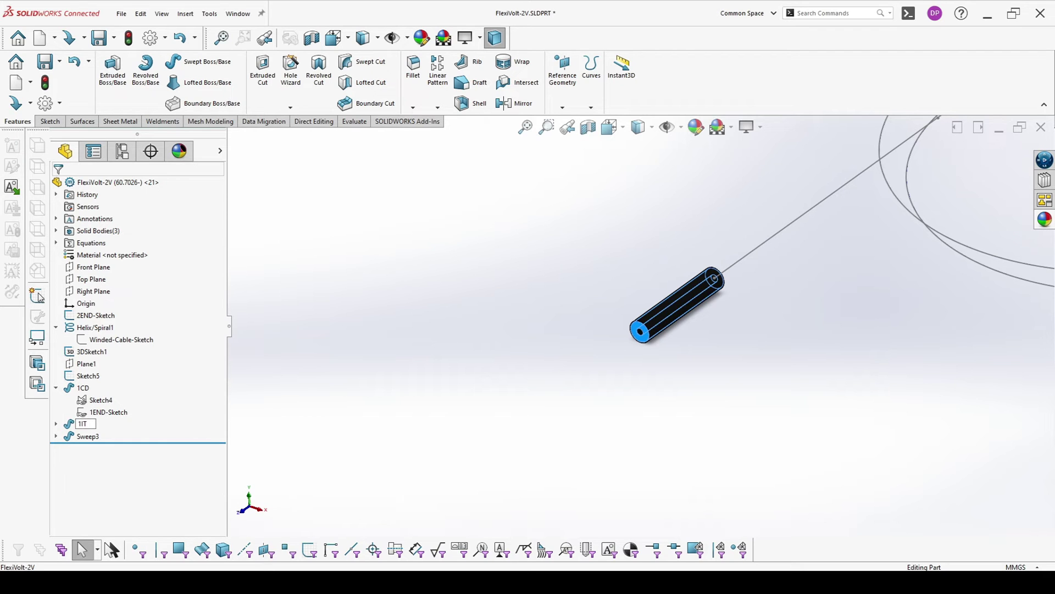
left_click(87, 437)
left_click(86, 437)
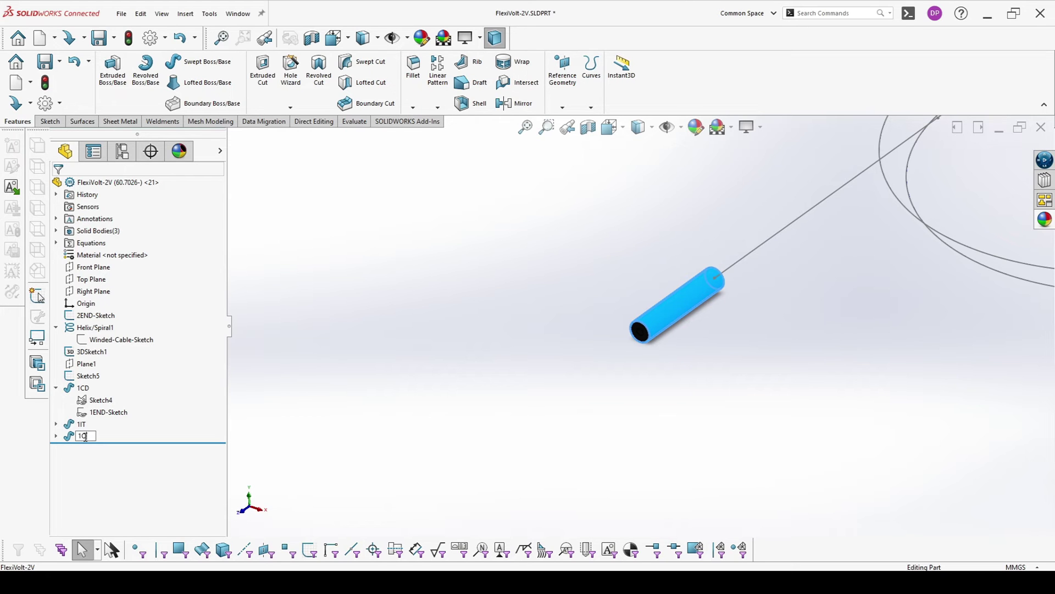
type("1OD")
left_click(306, 435)
left_click(57, 388)
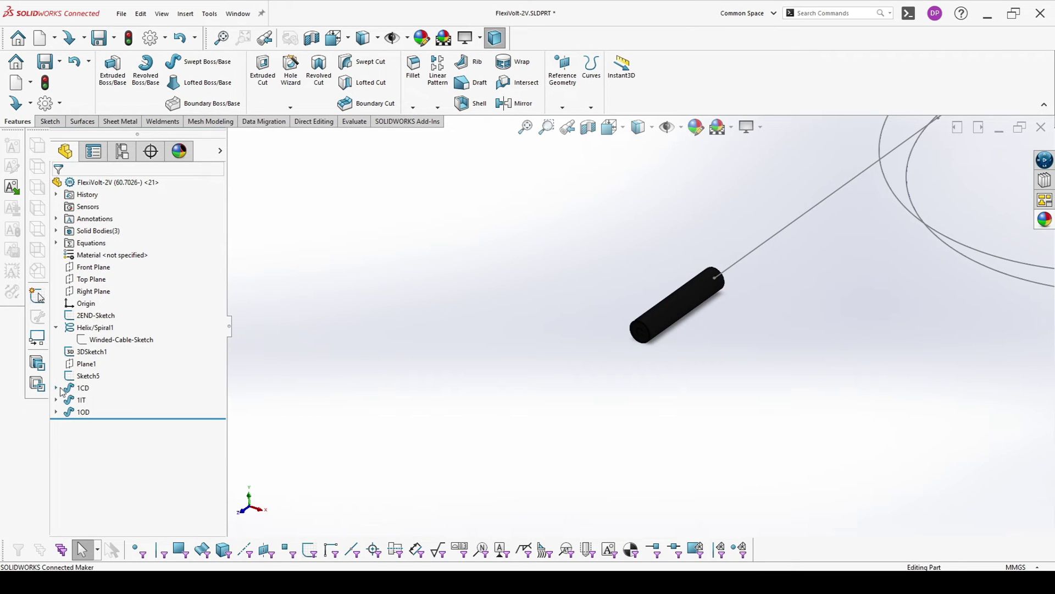
Sweep the innermost circle region of the profile at the second cable end along 2END-Sketch
scroll(858, 369, "up", 3)
scroll(770, 340, "down", 10)
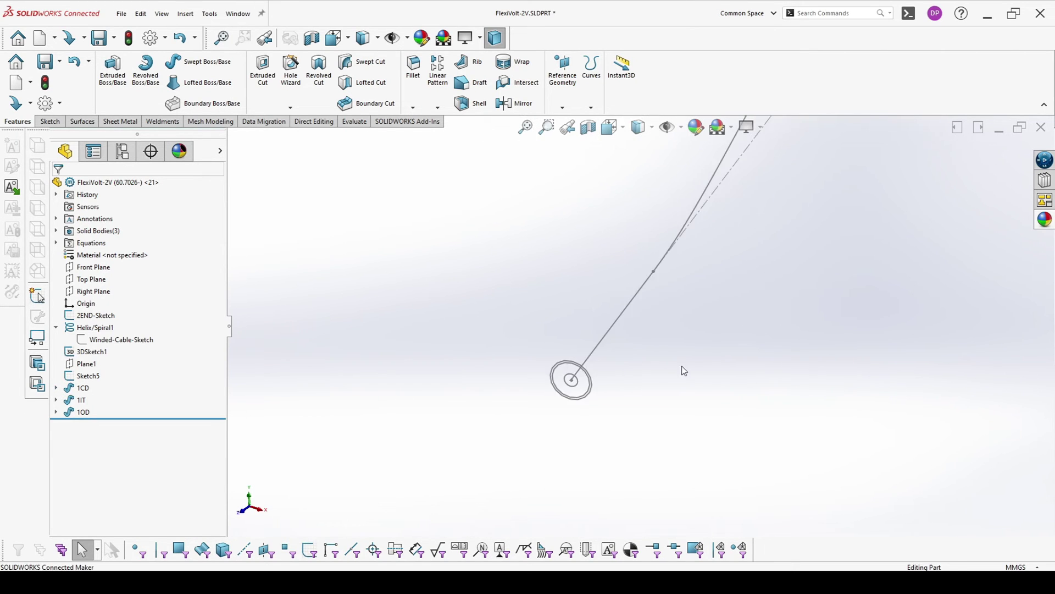
left_click(203, 61)
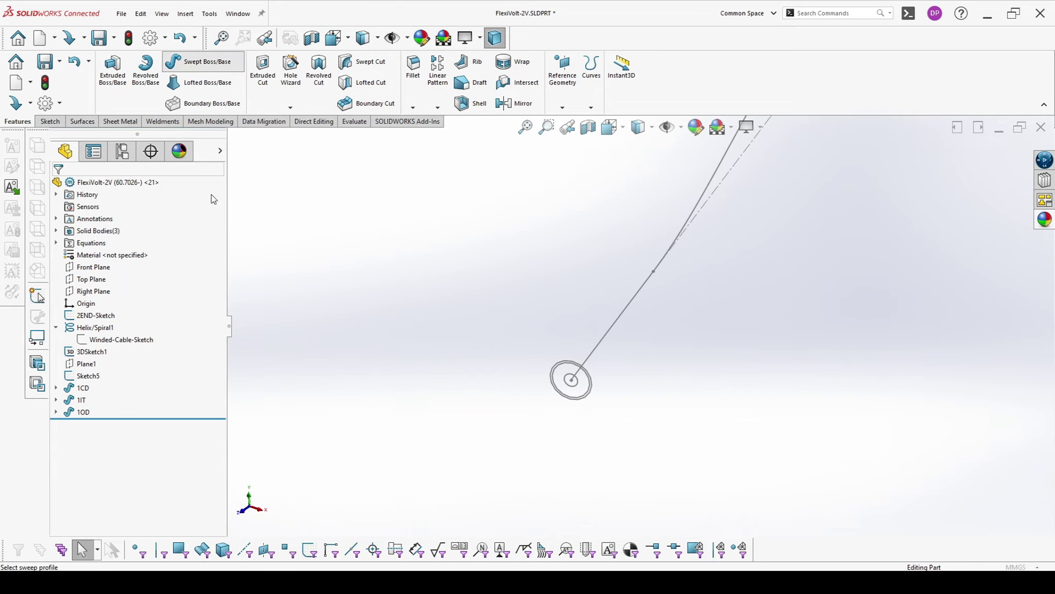
right_click(311, 255)
left_click(359, 286)
scroll(597, 404, "down", 3)
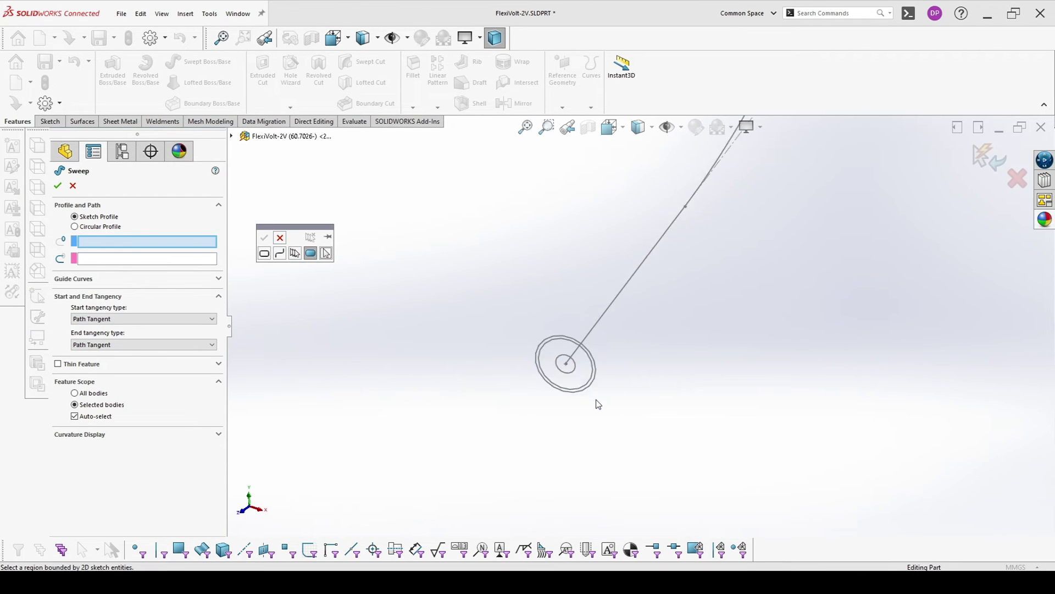
left_click(569, 346)
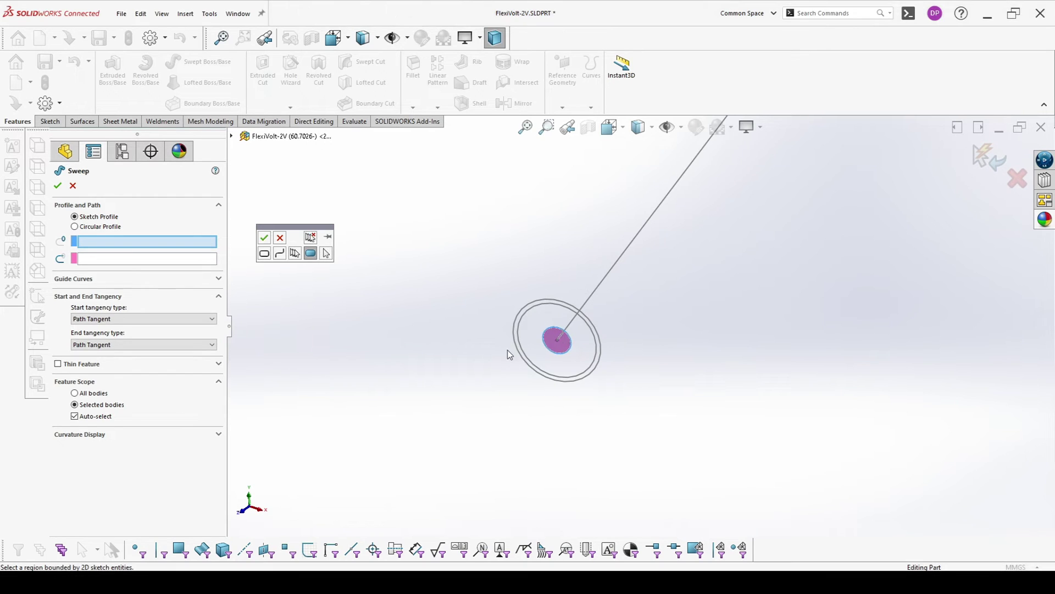
left_click(265, 238)
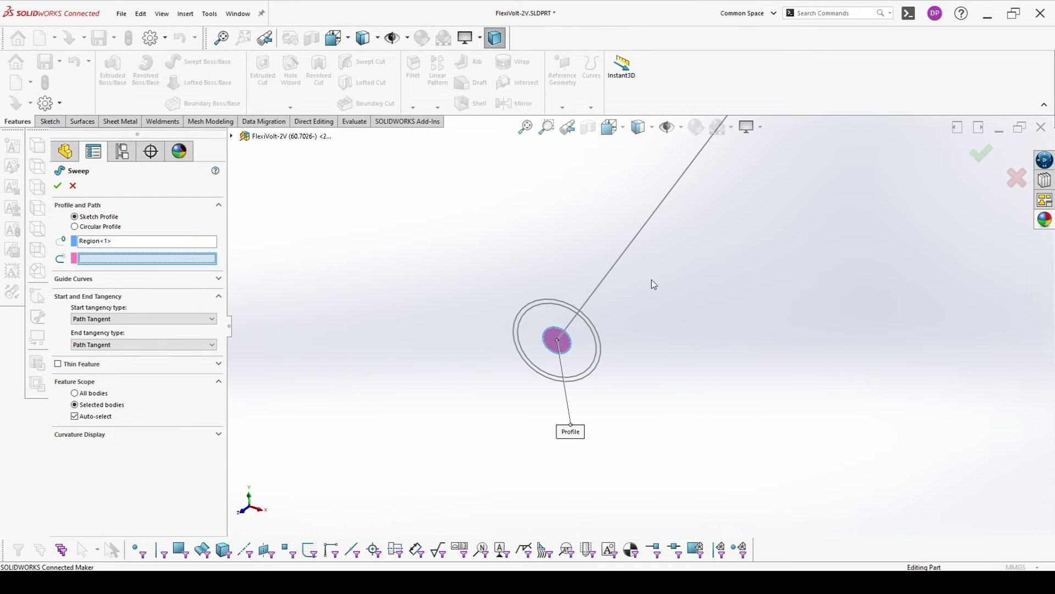
left_click(609, 271)
left_click(62, 186)
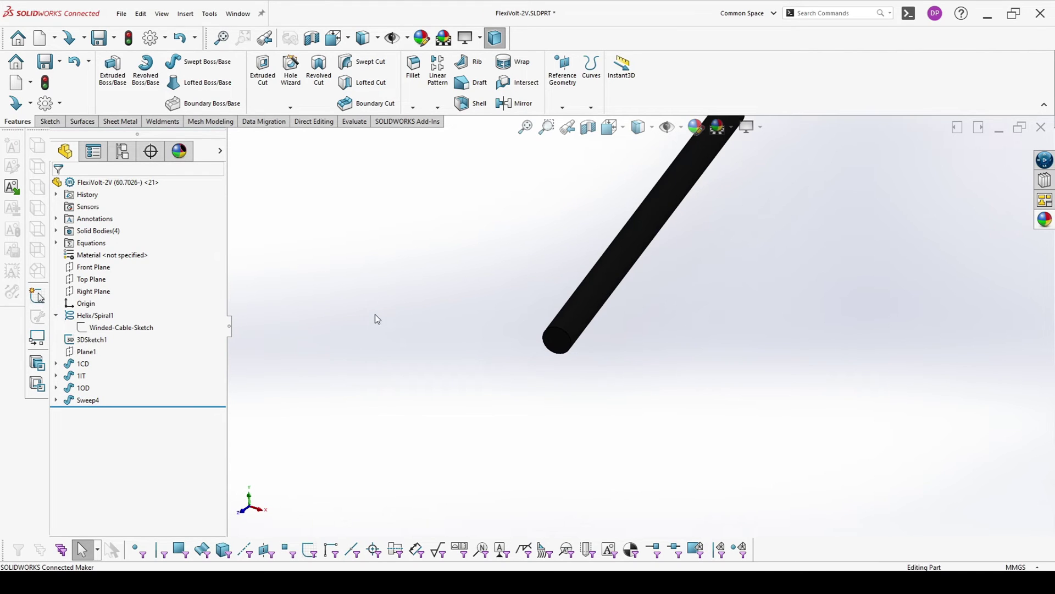
Rename the new core sweep as 2CD and show its absorbed profile sketch and 2END-Sketch for reuse
left_click(82, 400)
left_click(85, 401)
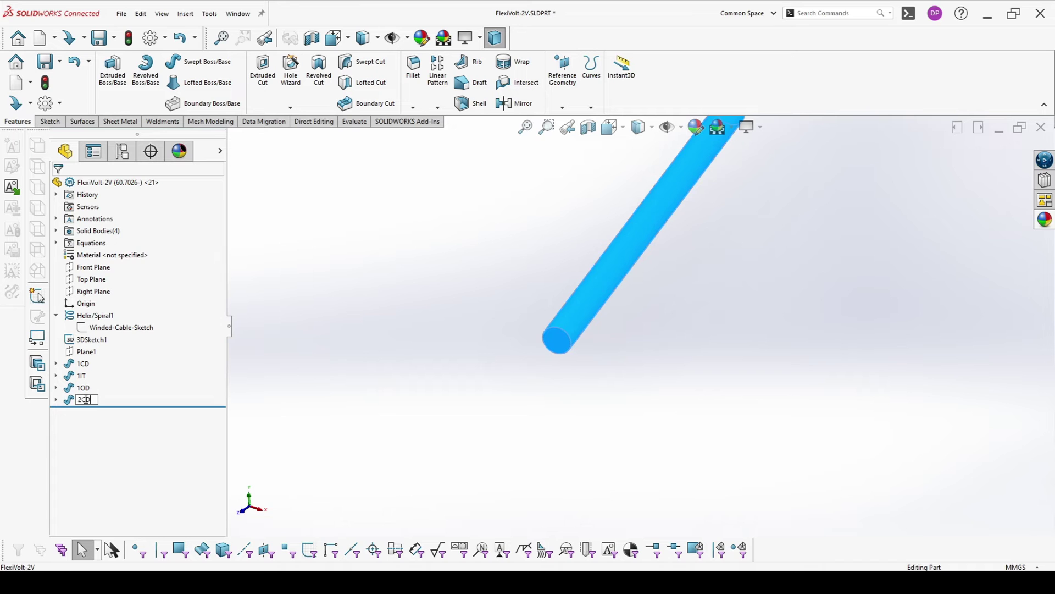
left_click(125, 407)
left_click(56, 399)
left_click(96, 411)
left_click(110, 397)
left_click(294, 412)
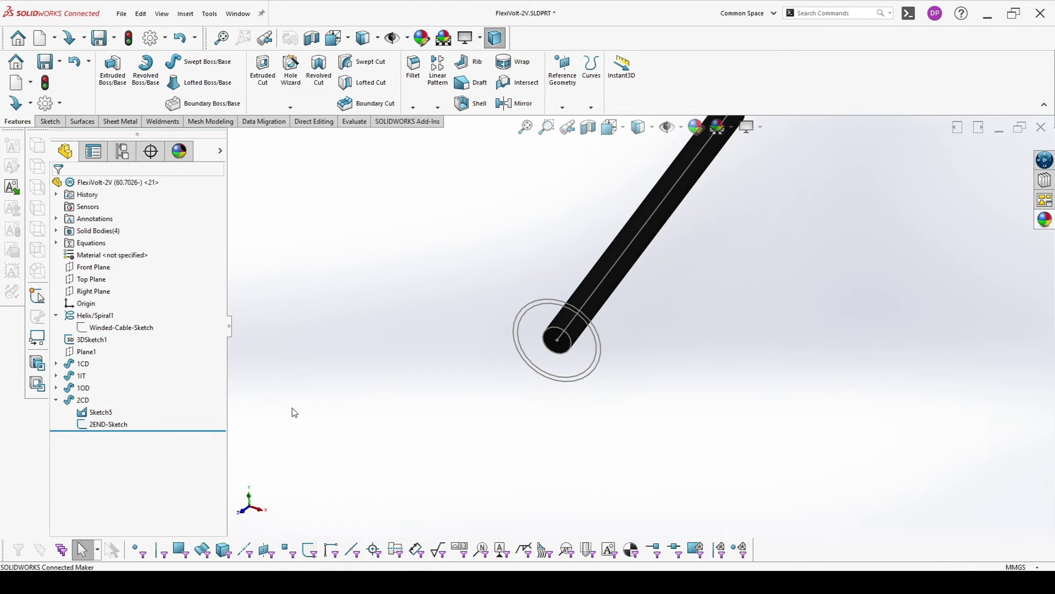
Sweep the ring between the innermost and middle circles along 2END-Sketch as a separate body without merging the result
left_click(207, 62)
right_click(417, 228)
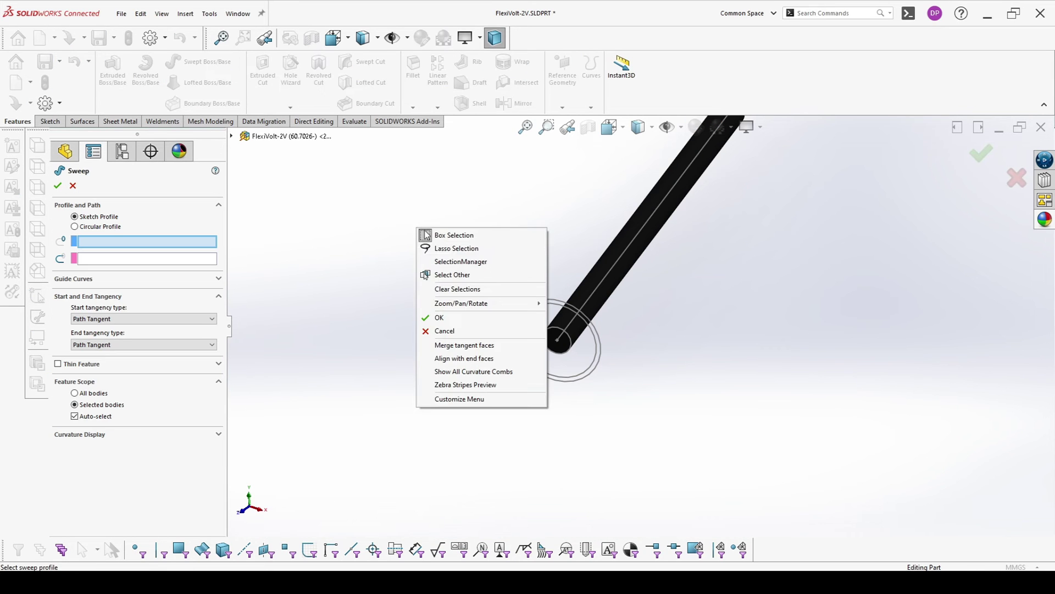
left_click(456, 263)
left_click(552, 363)
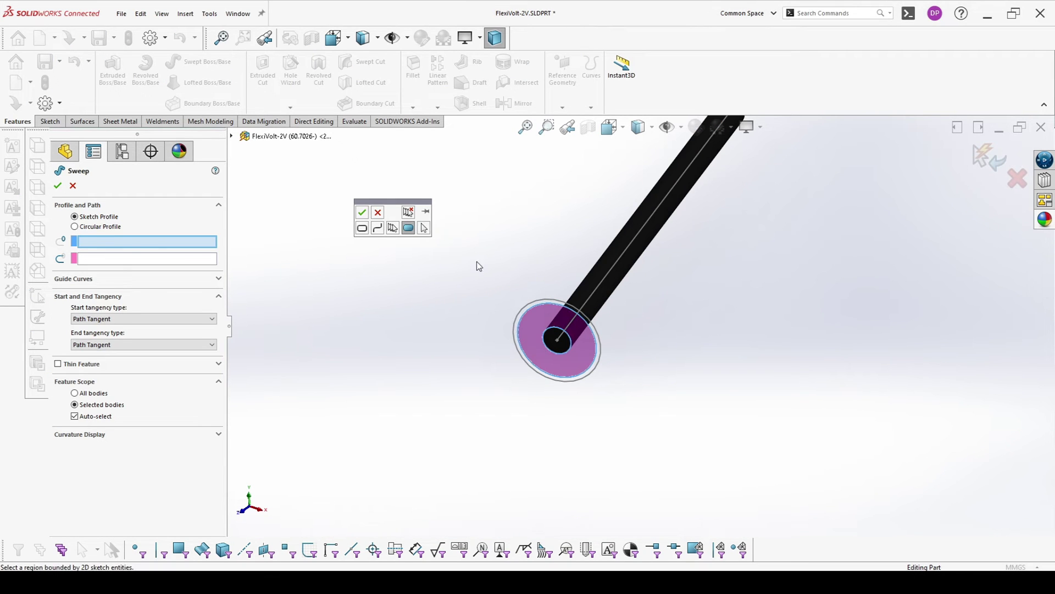
left_click(362, 214)
left_click(594, 293)
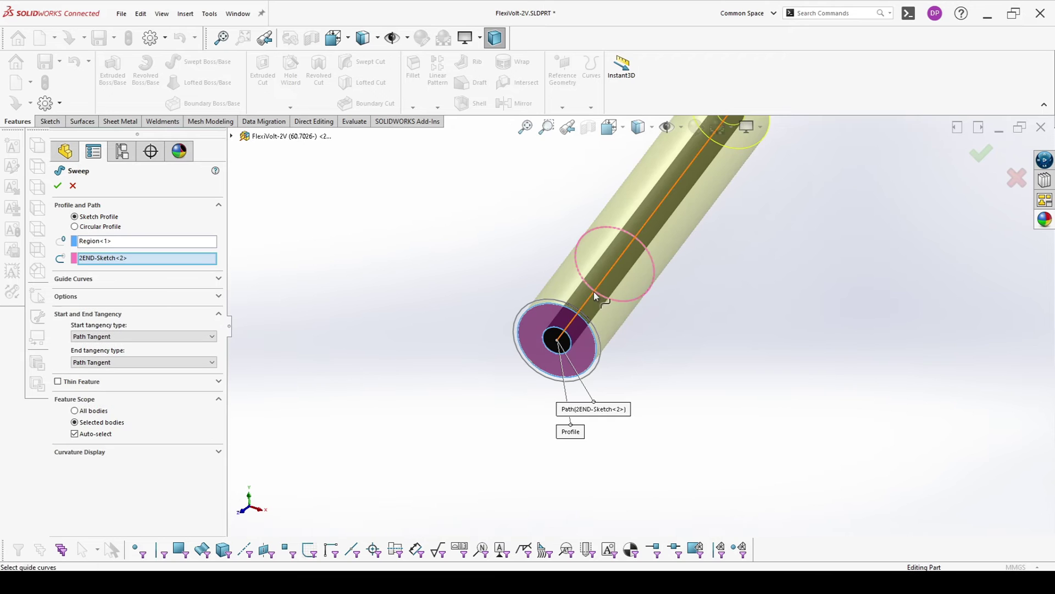
left_click(67, 296)
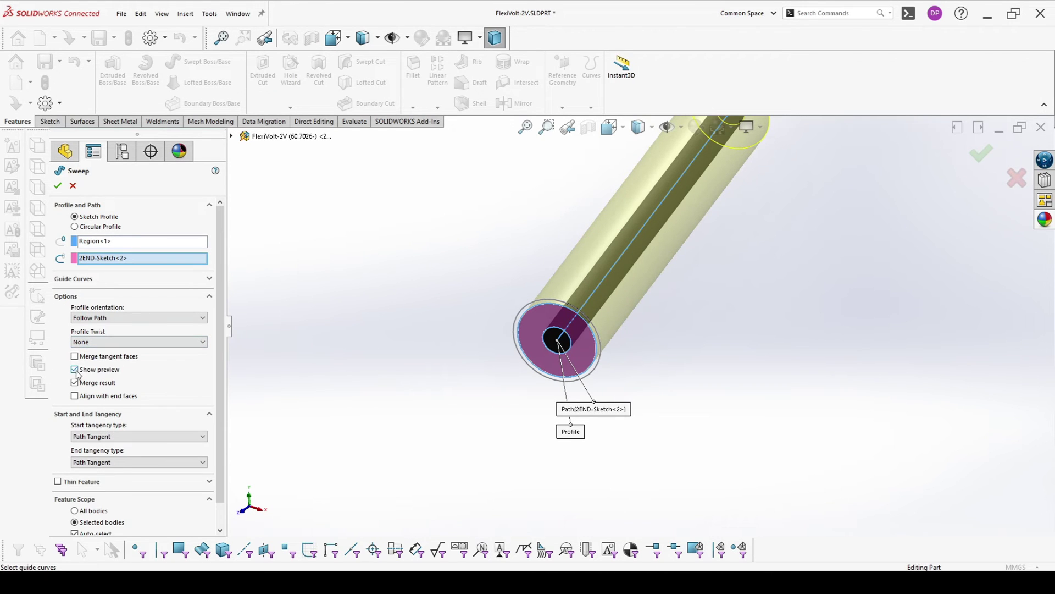
left_click(58, 186)
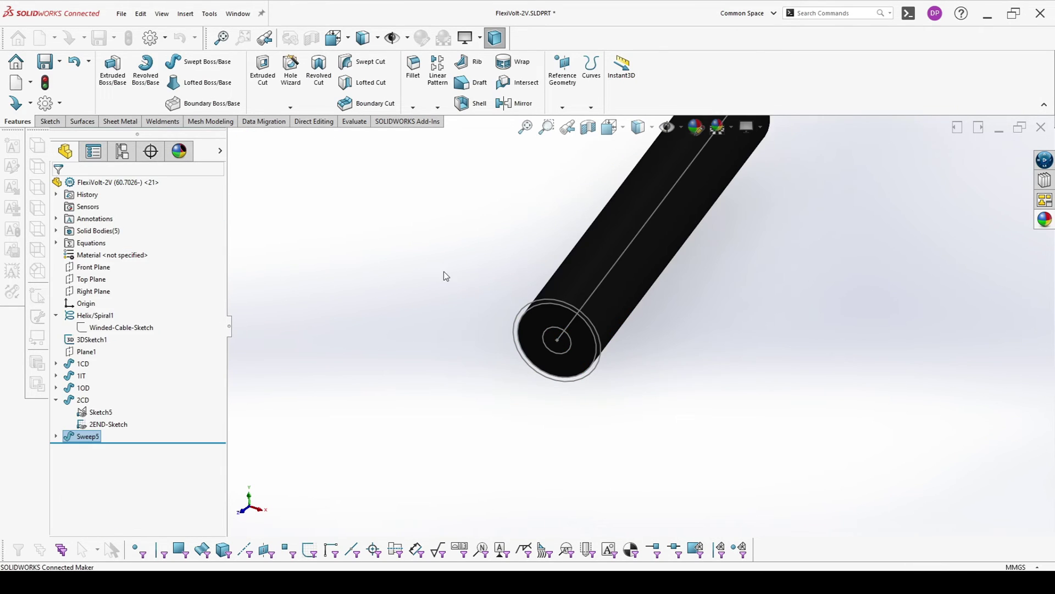
Sweep the thin outermost ring of the 2END profile along 2END-Sketch as a separate body without merging the result
scroll(541, 318, "down", 3)
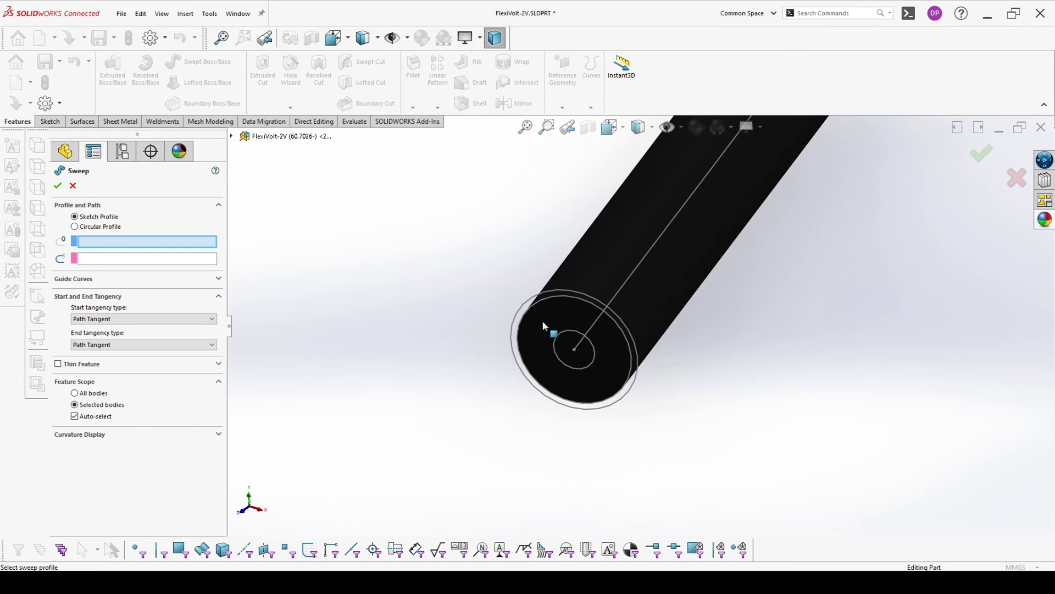
right_click(429, 299)
left_click(471, 334)
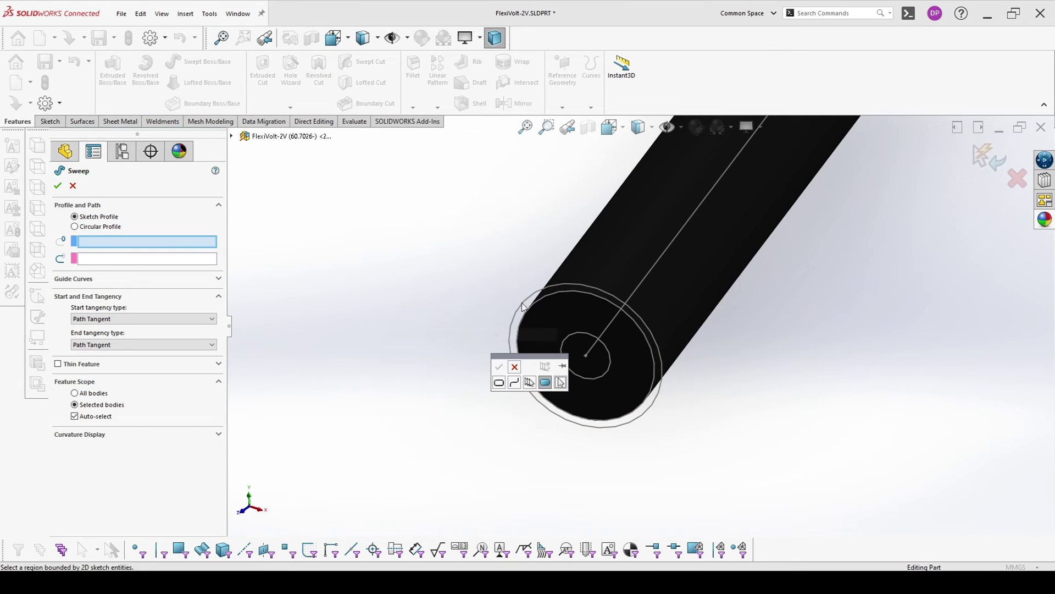
left_click(529, 310)
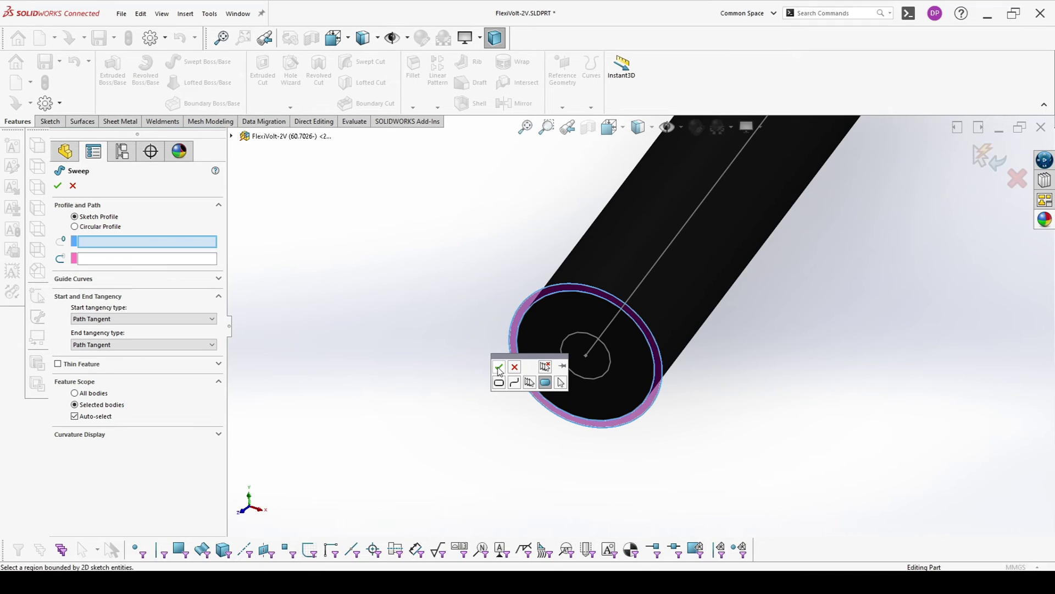
left_click(499, 368)
left_click(615, 318)
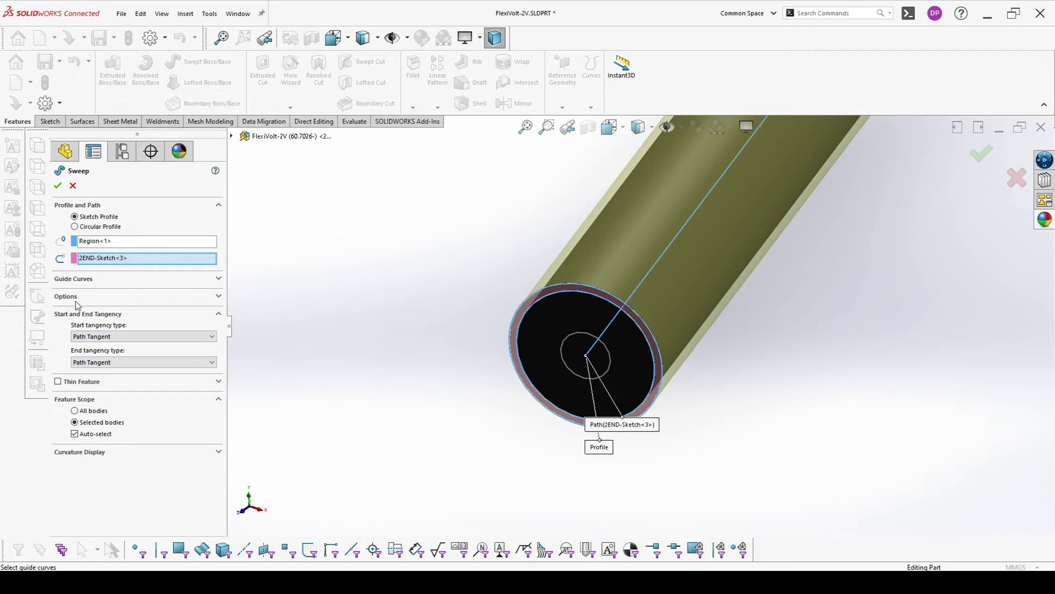
left_click(209, 297)
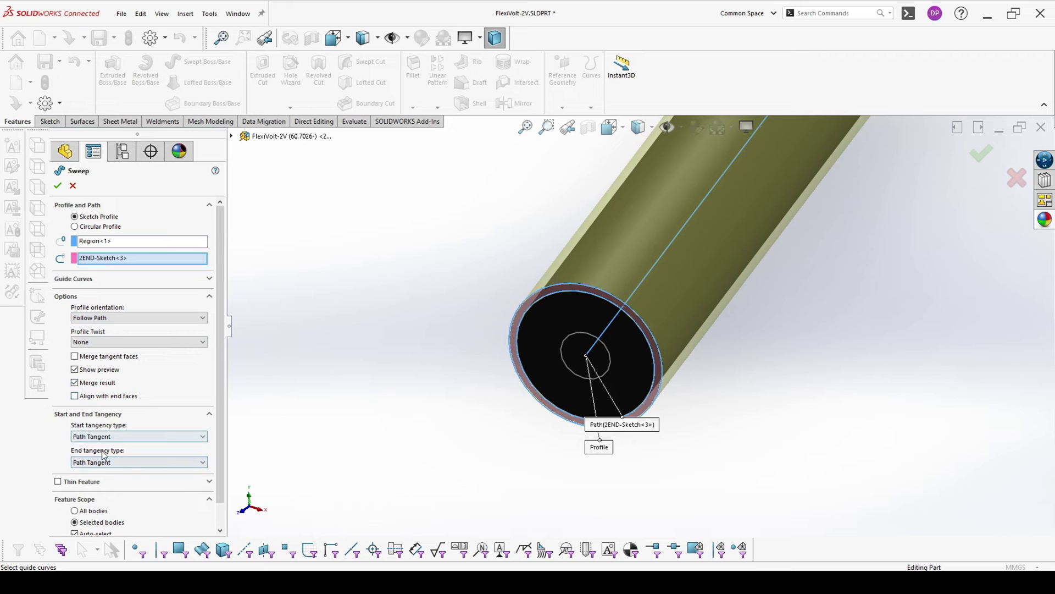
left_click(78, 385)
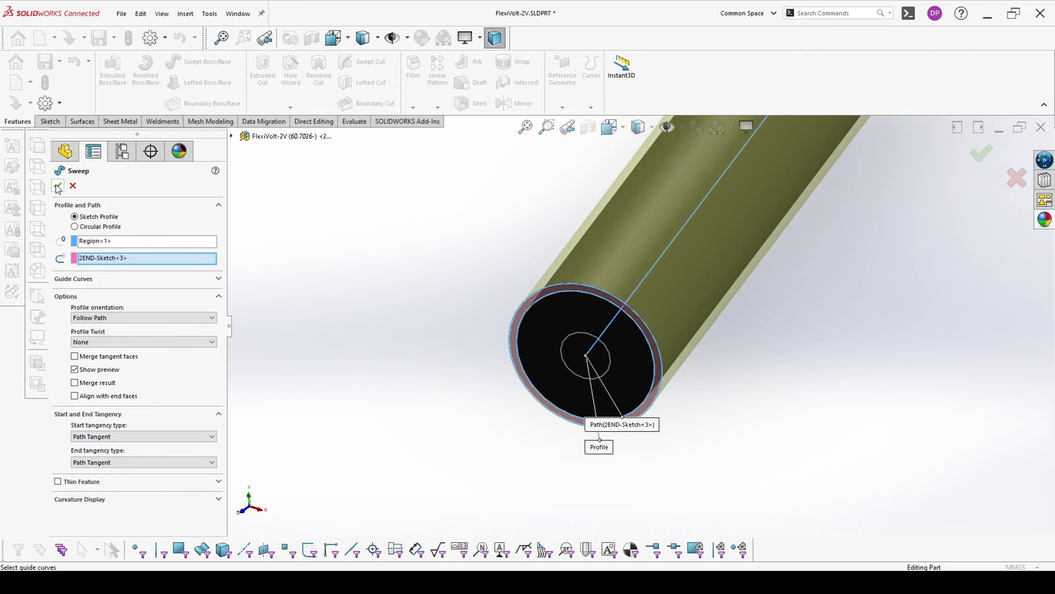
left_click(58, 186)
Hide 2END-Sketch and the profile sketch under the 2CD sweep
left_click(96, 428)
left_click(98, 412)
key("Escape")
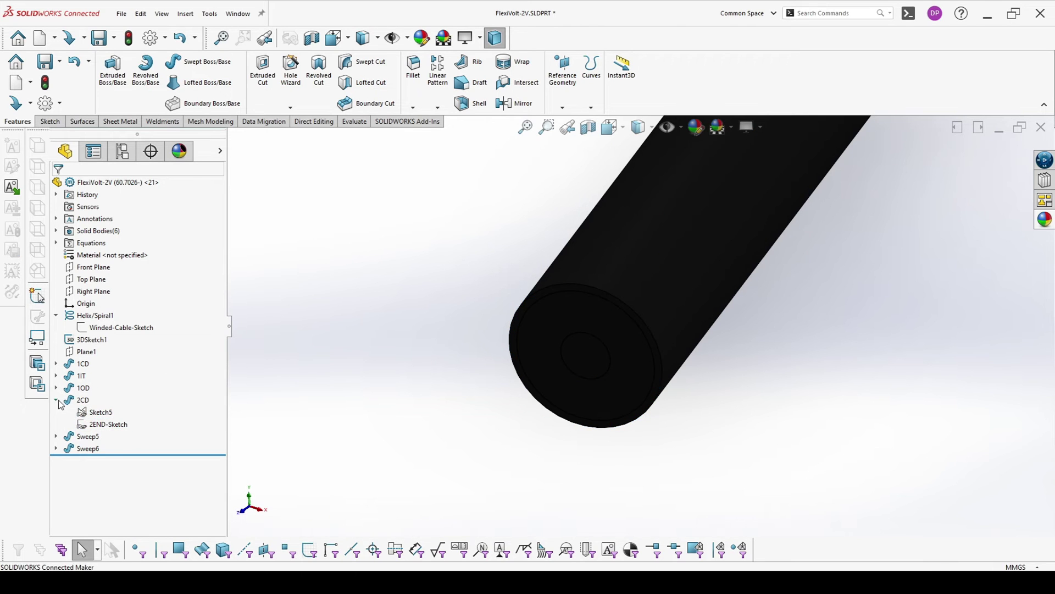
left_click(57, 400)
Rename the 2END sweep of the middle ring as 2IT and the sweep of the thin outer ring as 2OD
left_click(89, 413)
left_click(90, 414)
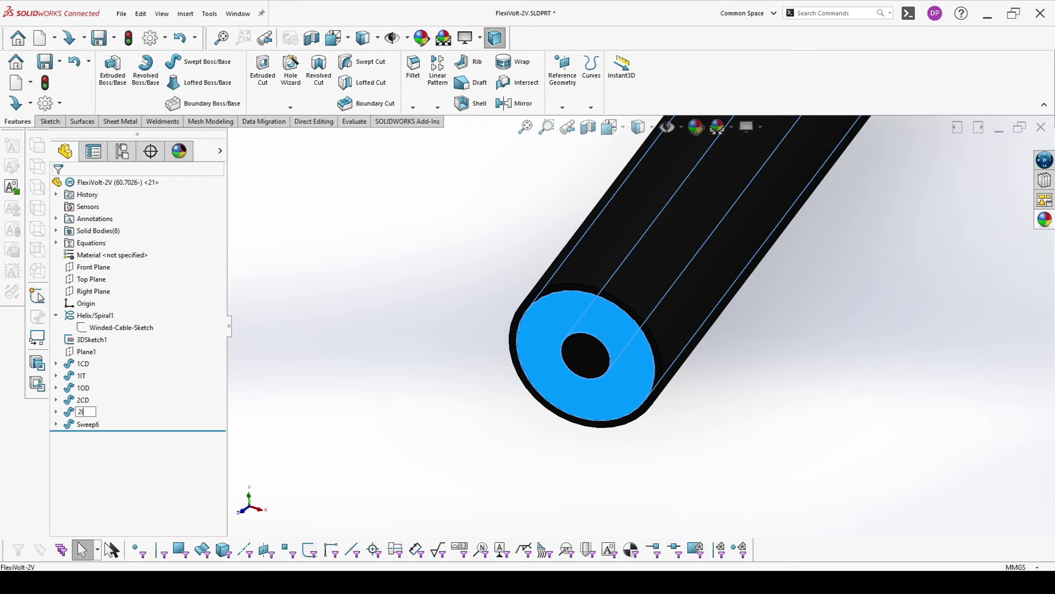
left_click(85, 427)
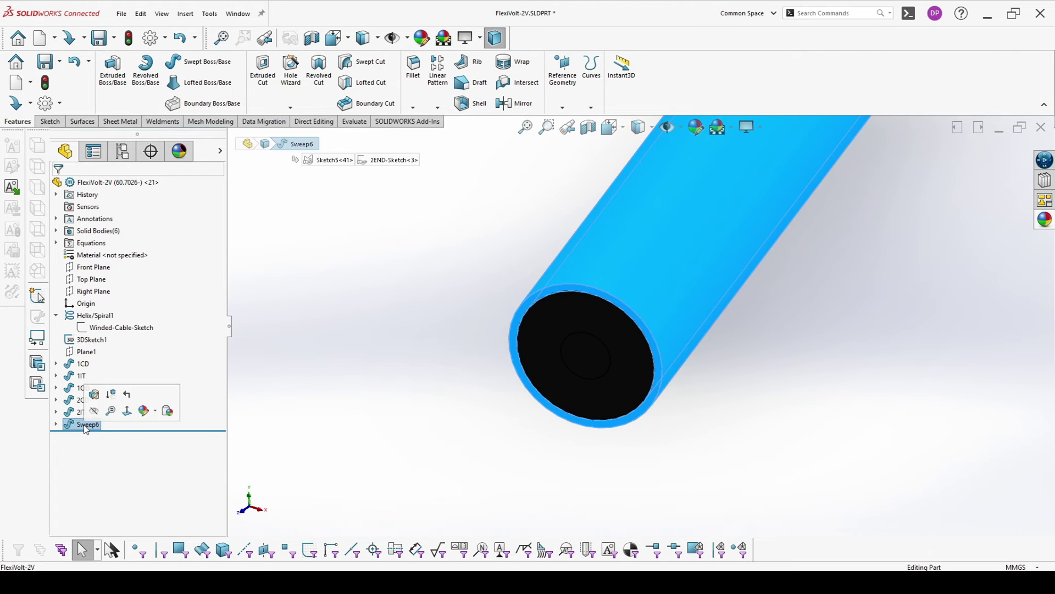
left_click(85, 425)
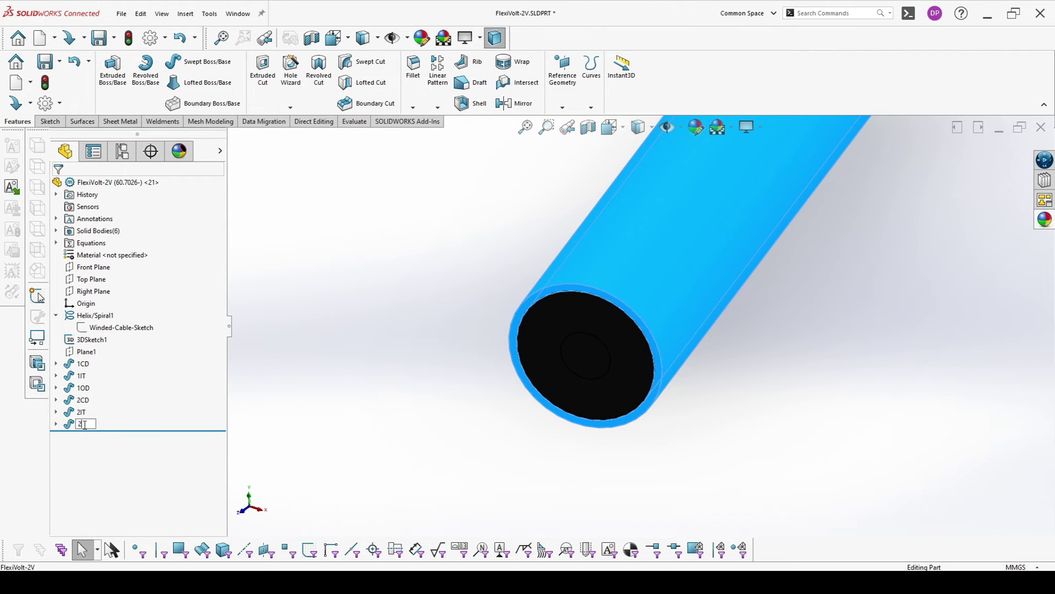
type("2OD")
left_click(440, 398)
Sweep the outer circular edge at the inner end of 1OD along 3DSketch1, limiting the feature scope to bodies 1OD and 2OD
key("f")
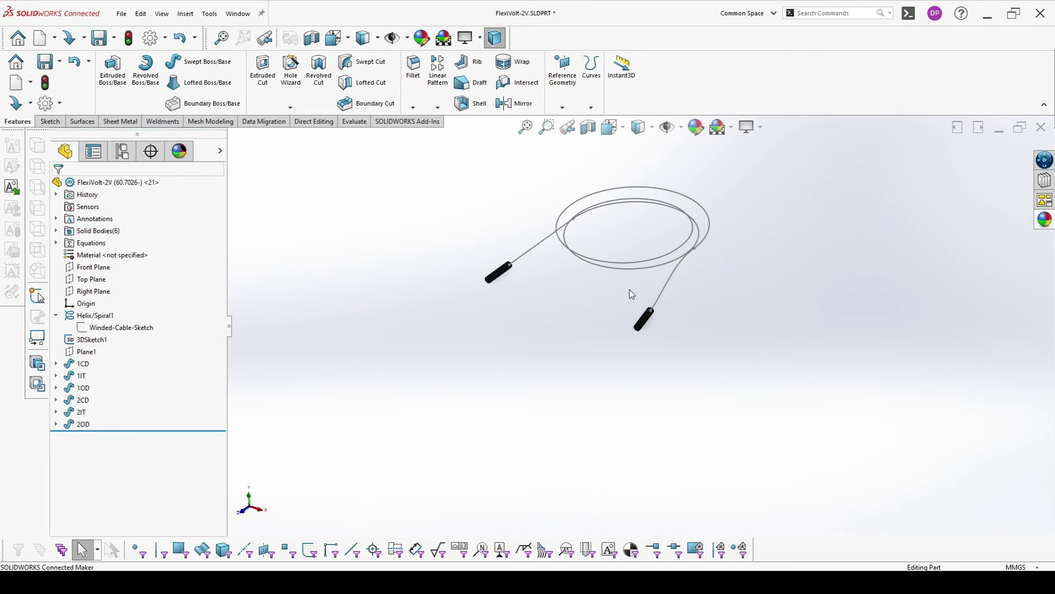
scroll(573, 280, "down", 3)
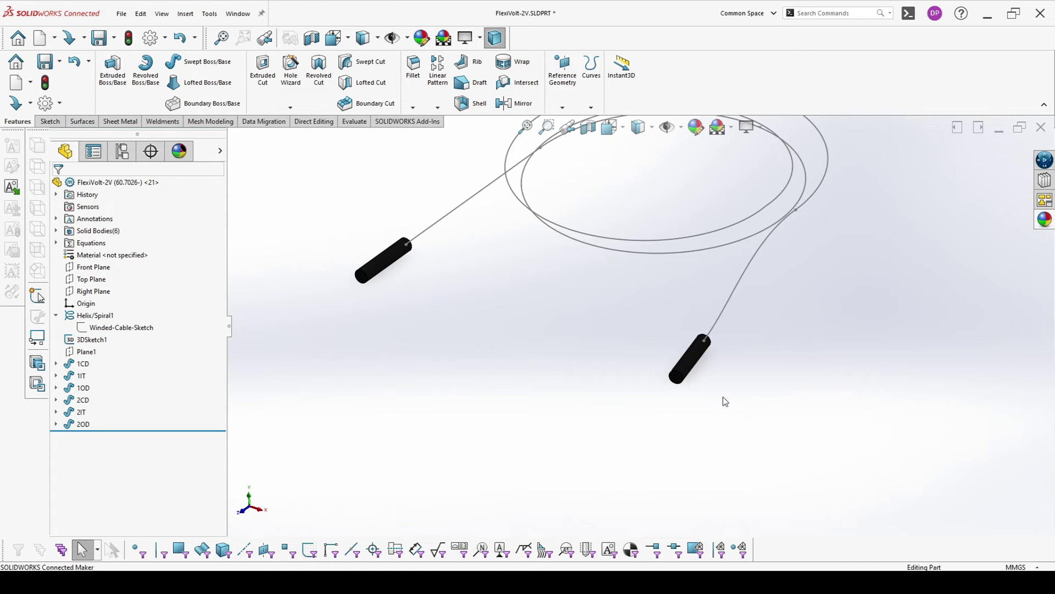
scroll(470, 311, "down", 2)
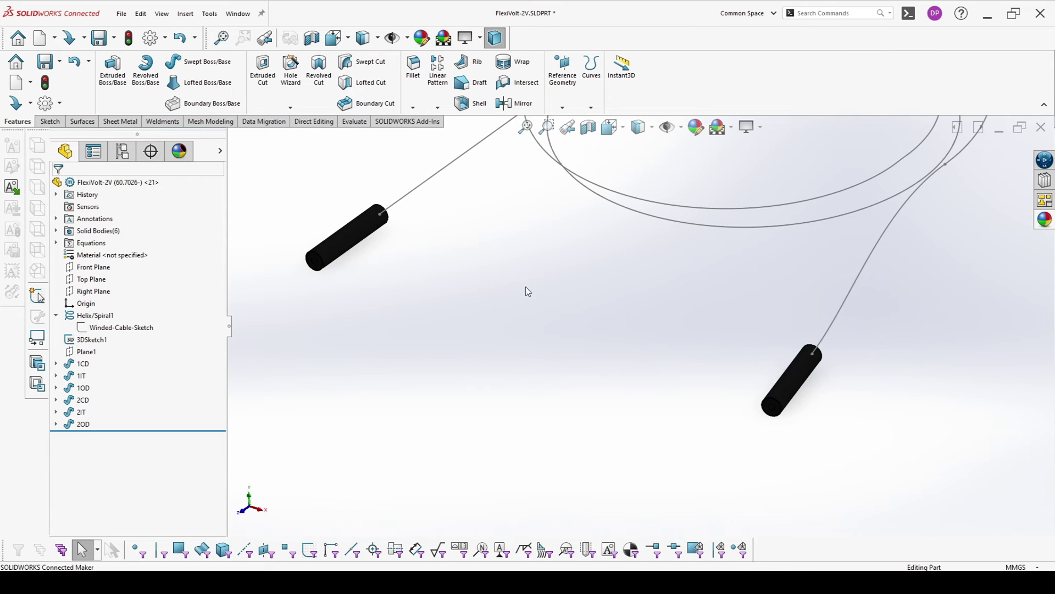
middle_click_drag(525, 285, 603, 261)
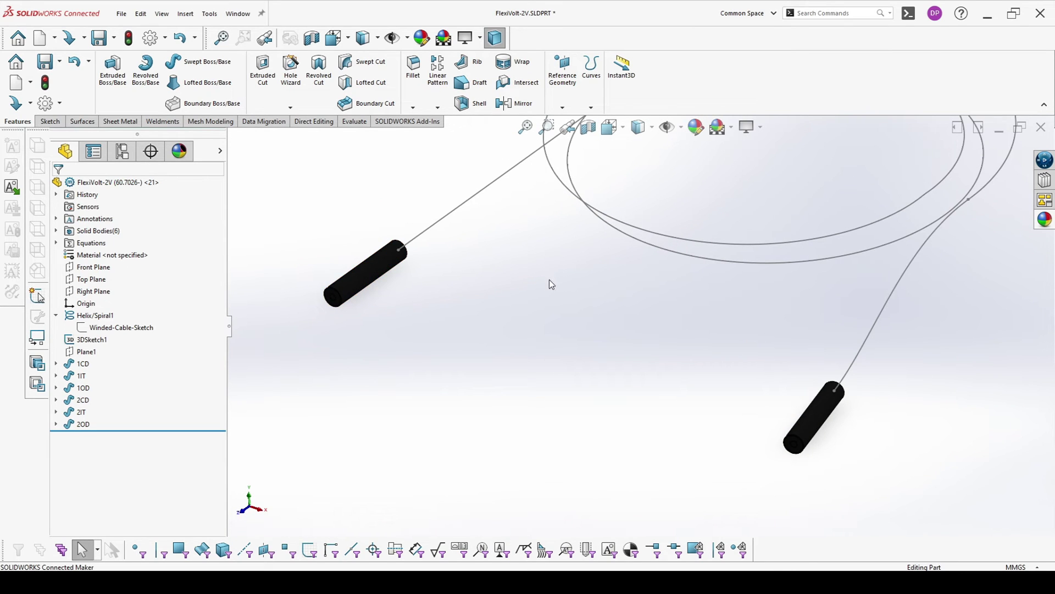
left_click(198, 61)
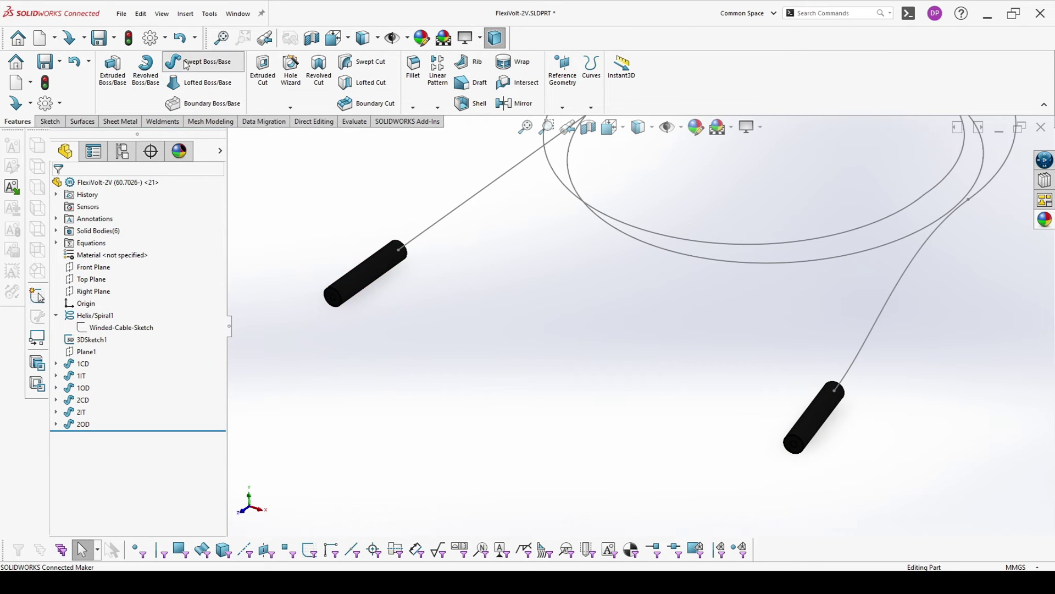
left_click(399, 247)
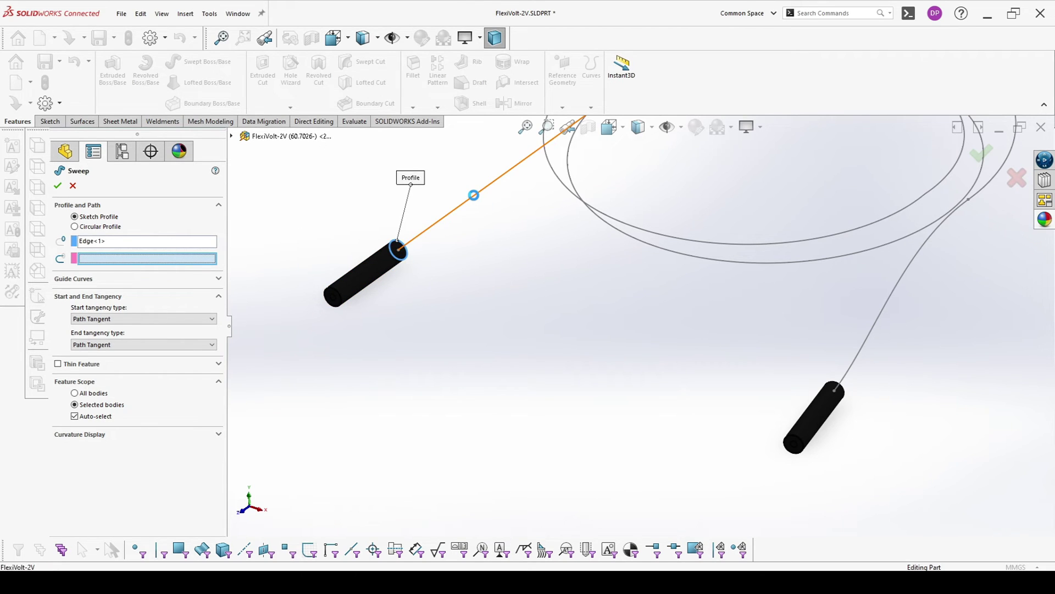
left_click(473, 195)
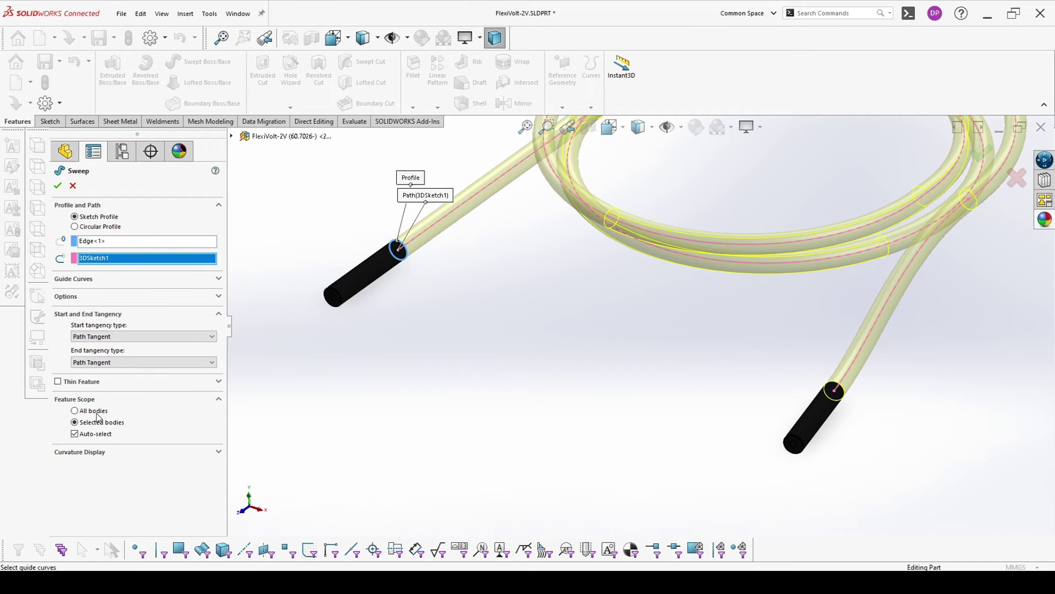
left_click(95, 438)
left_click(366, 272)
left_click(819, 422)
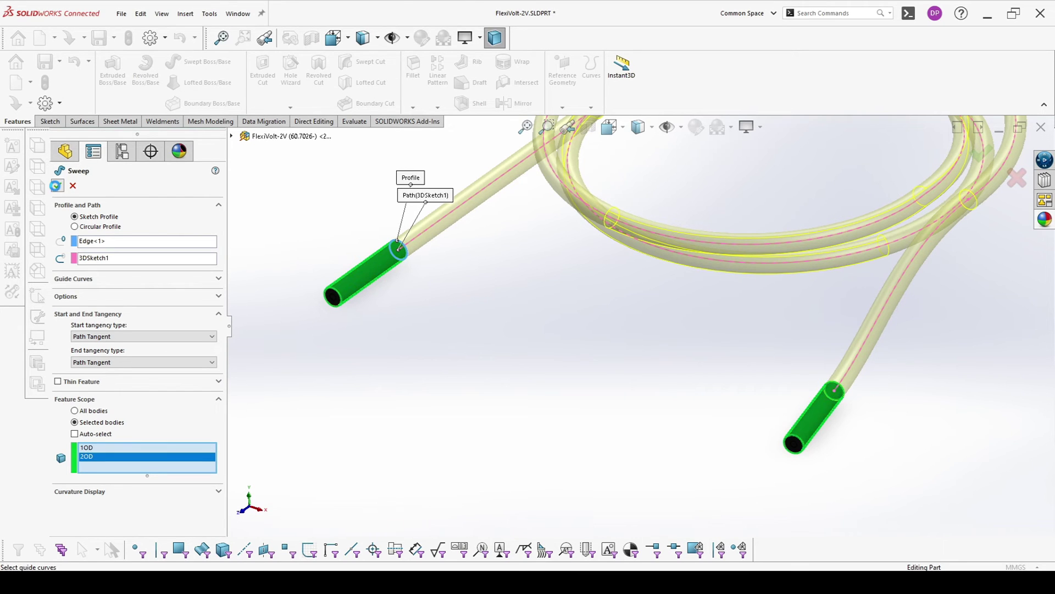
left_click(57, 187)
left_click(513, 354)
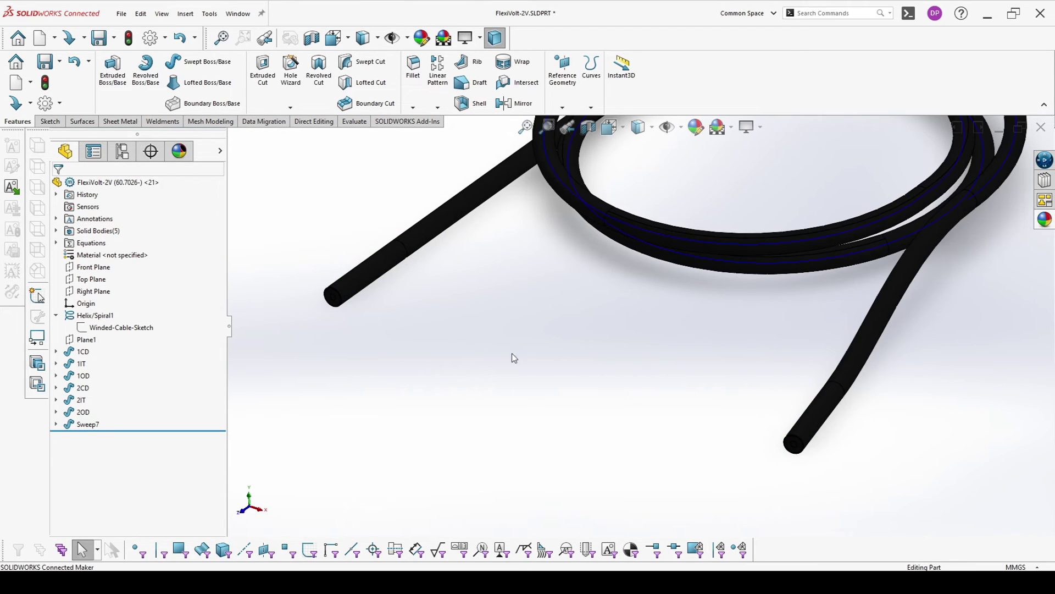
Rename the sweep along the helix path as Cable
left_click(97, 425)
left_click(91, 426)
type("Ca")
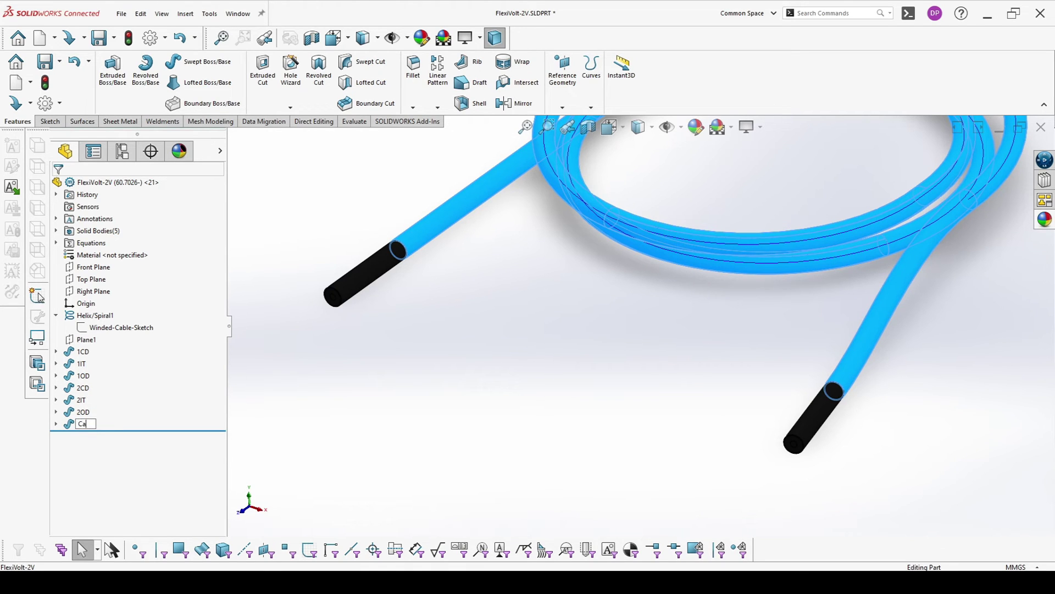
type("ble")
left_click(419, 425)
Apply the white soft touch plastic appearance to the 1IT insulation body and copy that appearance
scroll(473, 296, "down", 5)
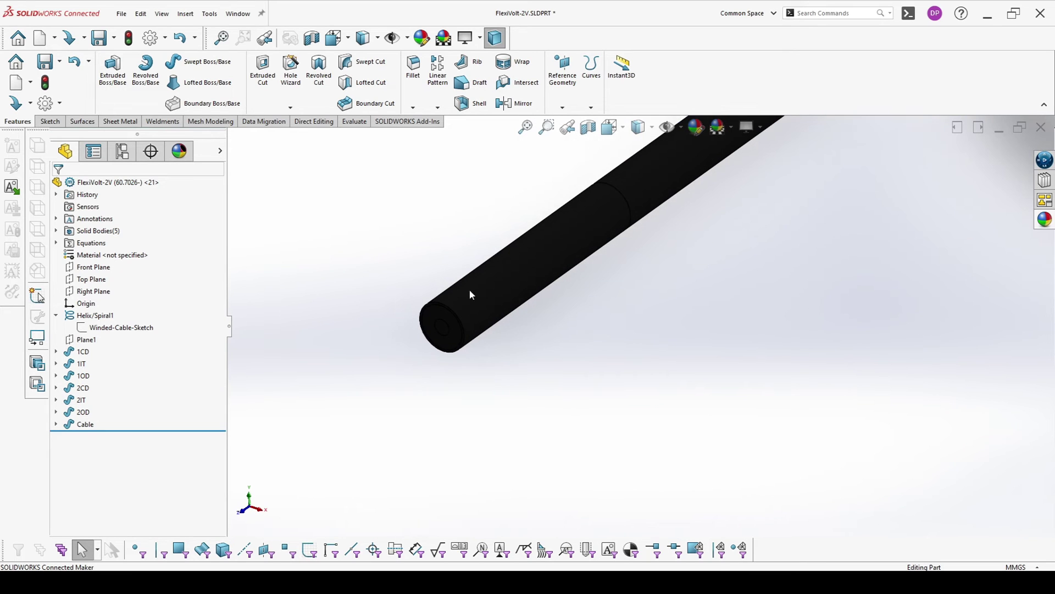
left_click(1044, 221)
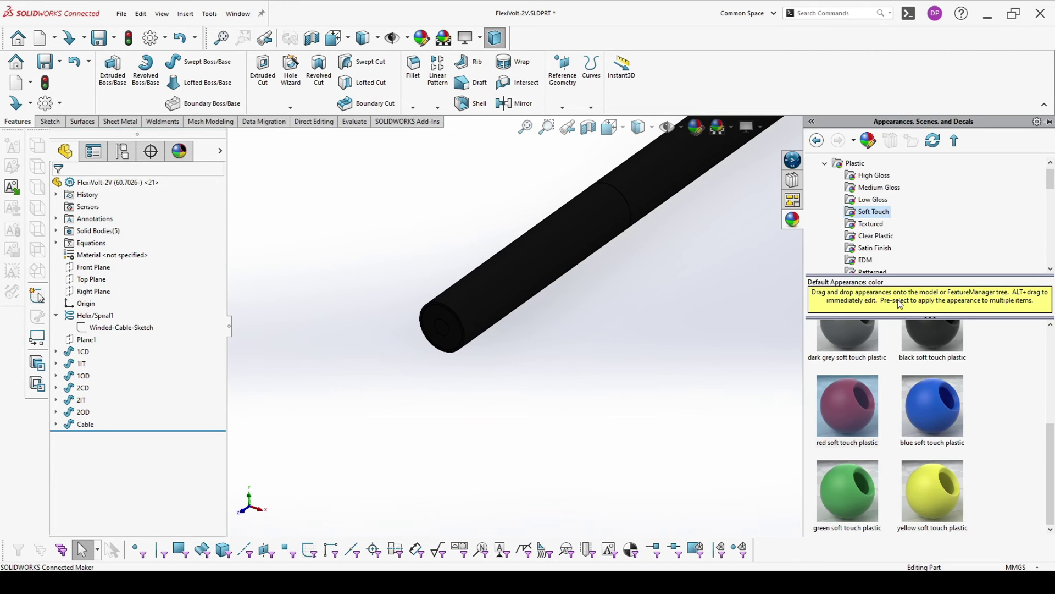
scroll(911, 389, "up", 3)
left_click_drag(862, 361, 449, 348)
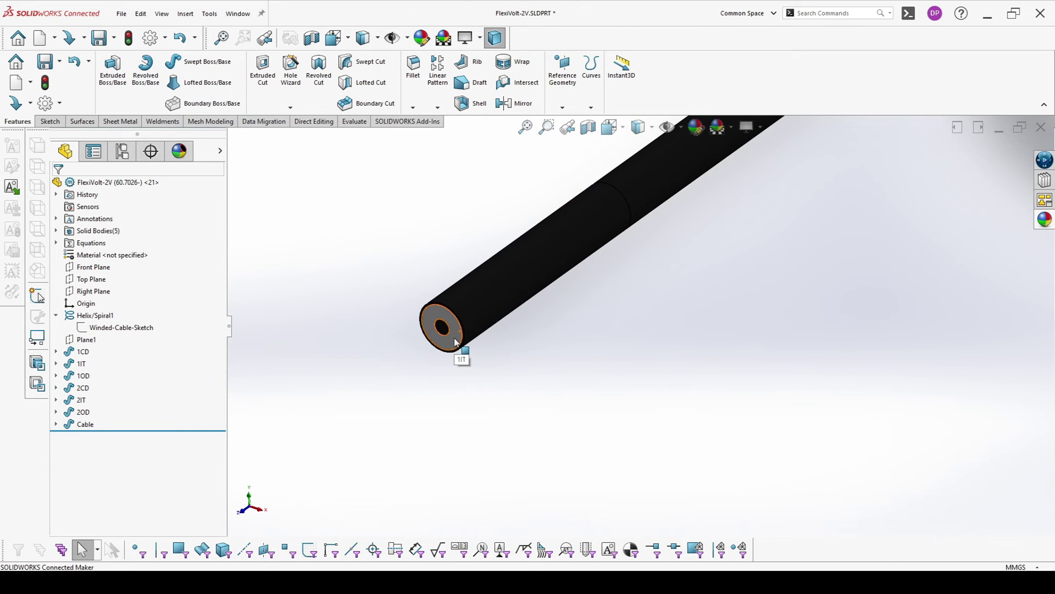
right_click(455, 340)
left_click(537, 361)
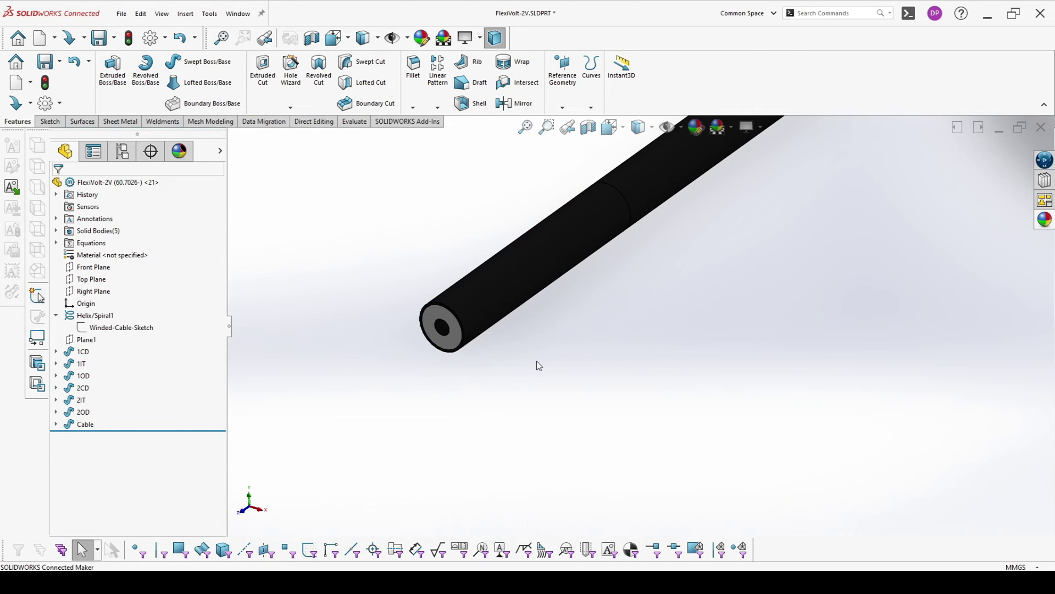
Give the 2IT insulation body at the other cable end the same white soft touch plastic appearance
key("f")
scroll(688, 311, "down", 10)
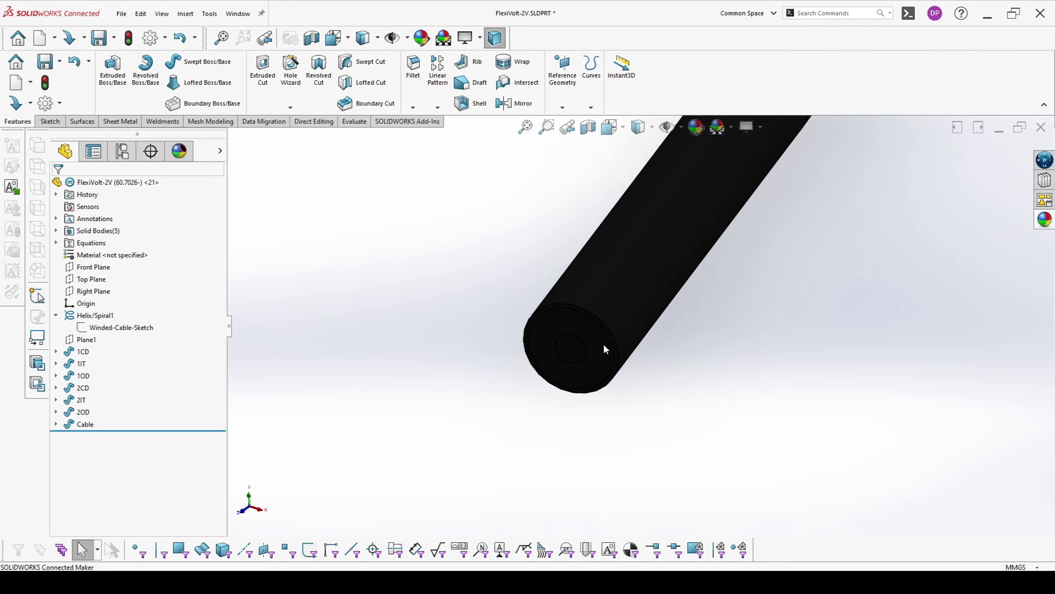
left_click(602, 342)
left_click(752, 303)
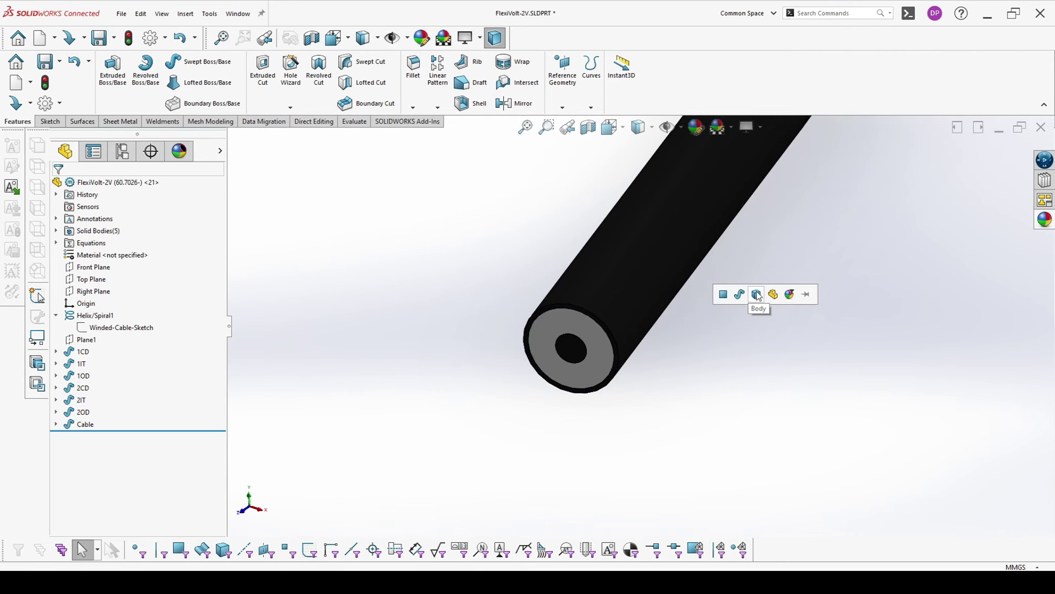
scroll(605, 365, "up", 10)
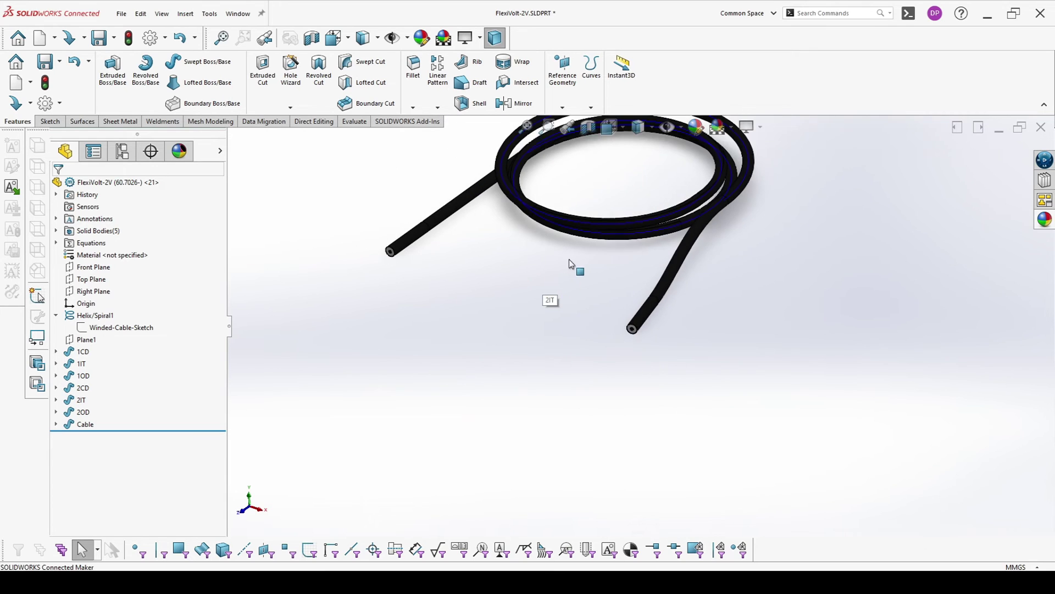
Hide Helix/Spiral1 and collapse its entry in the feature tree
left_click(109, 325)
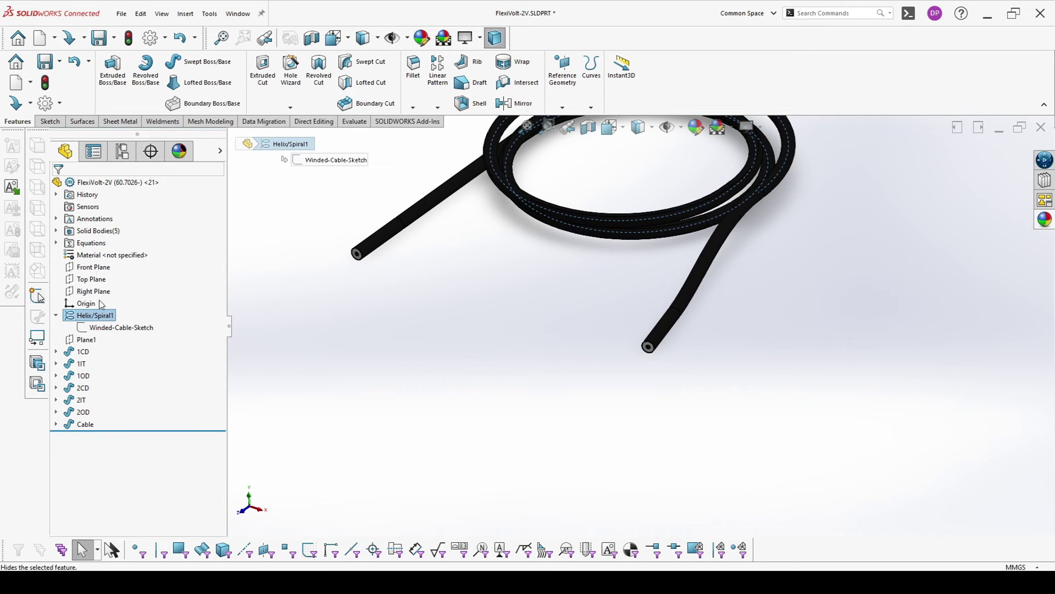
left_click(59, 317)
left_click(57, 316)
Apply a copper metal appearance to the 1CD conductor body
scroll(376, 261, "down", 5)
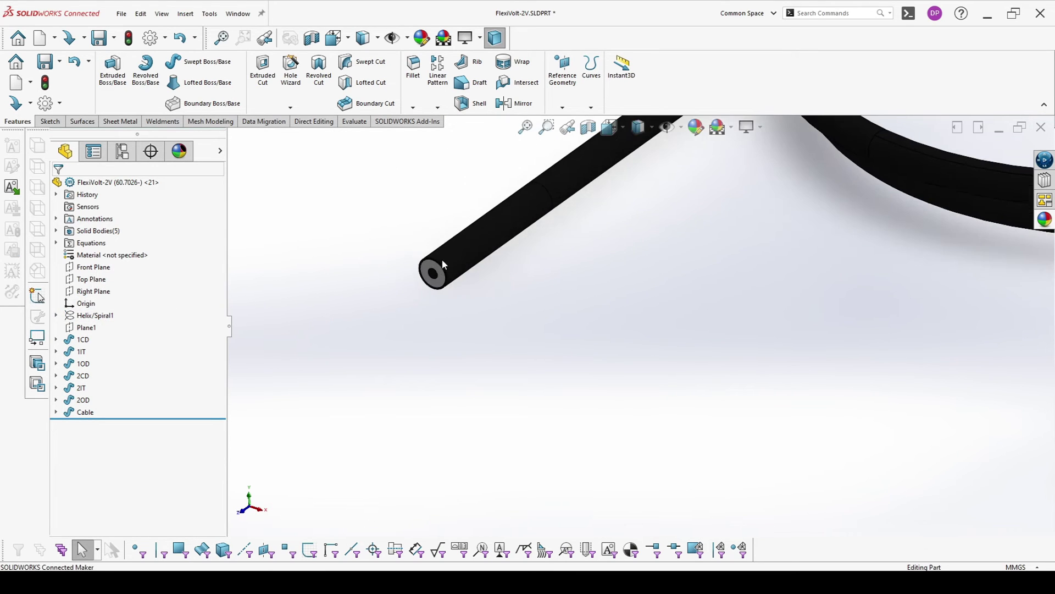
left_click(1044, 221)
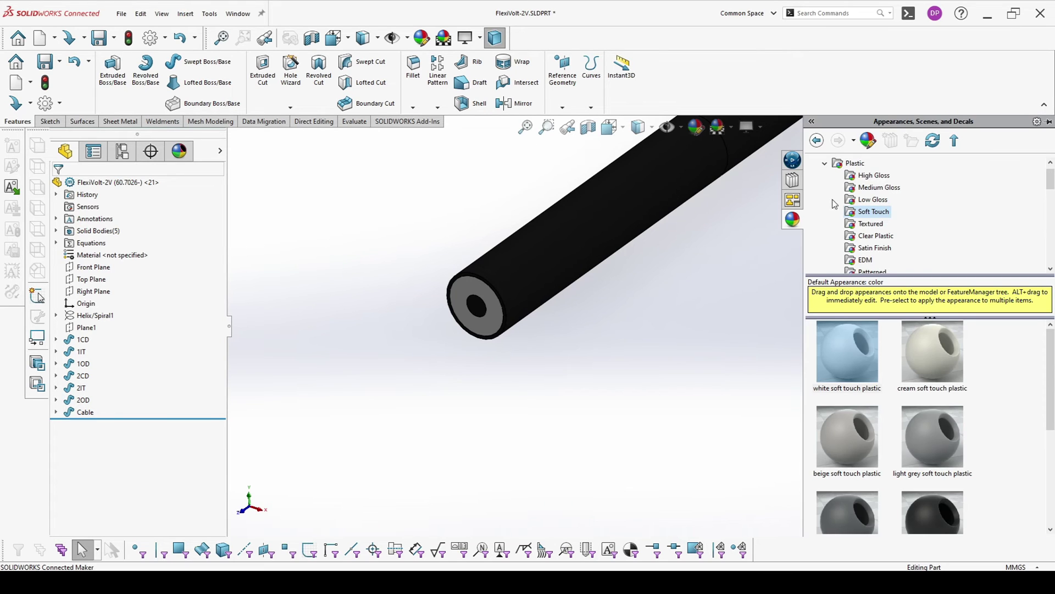
left_click(824, 164)
left_click(869, 248)
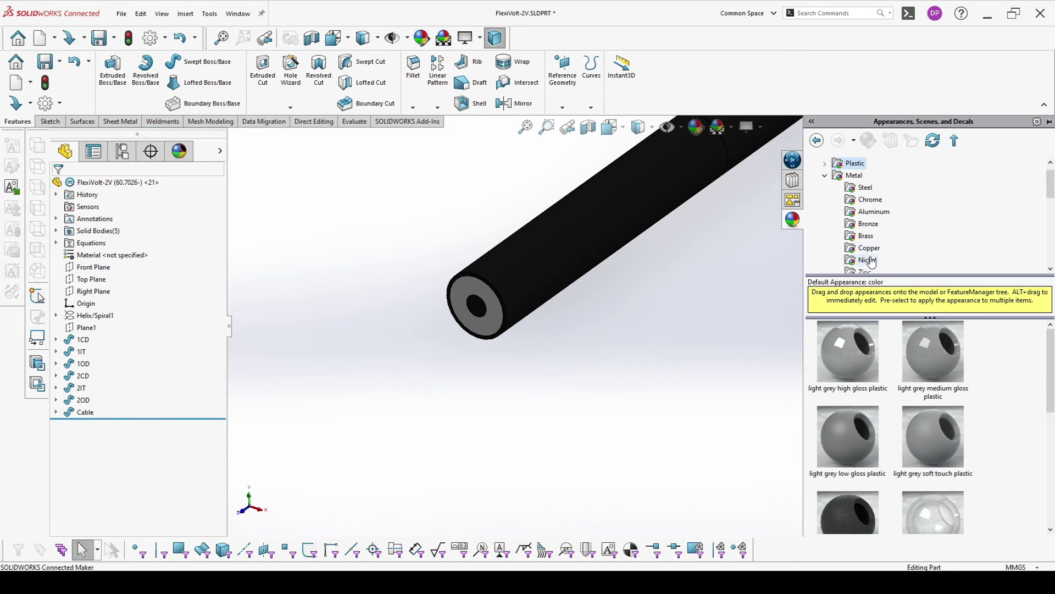
scroll(484, 308, "down", 3)
left_click_drag(849, 359, 509, 314)
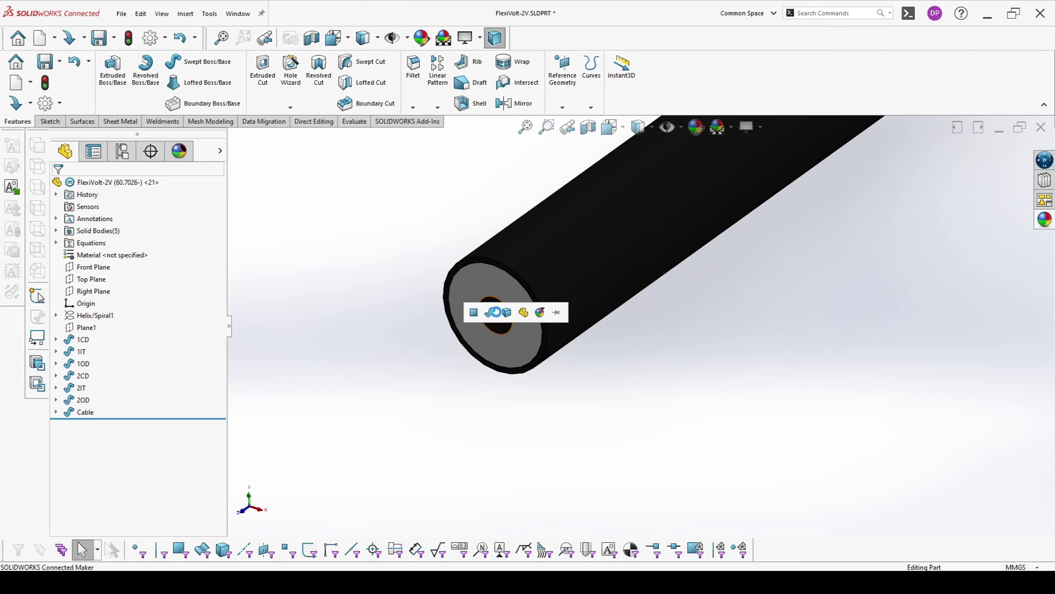
left_click(507, 313)
Copy the copper appearance from the 1CD conductor and paste it onto the 2CD conductor
right_click(504, 317)
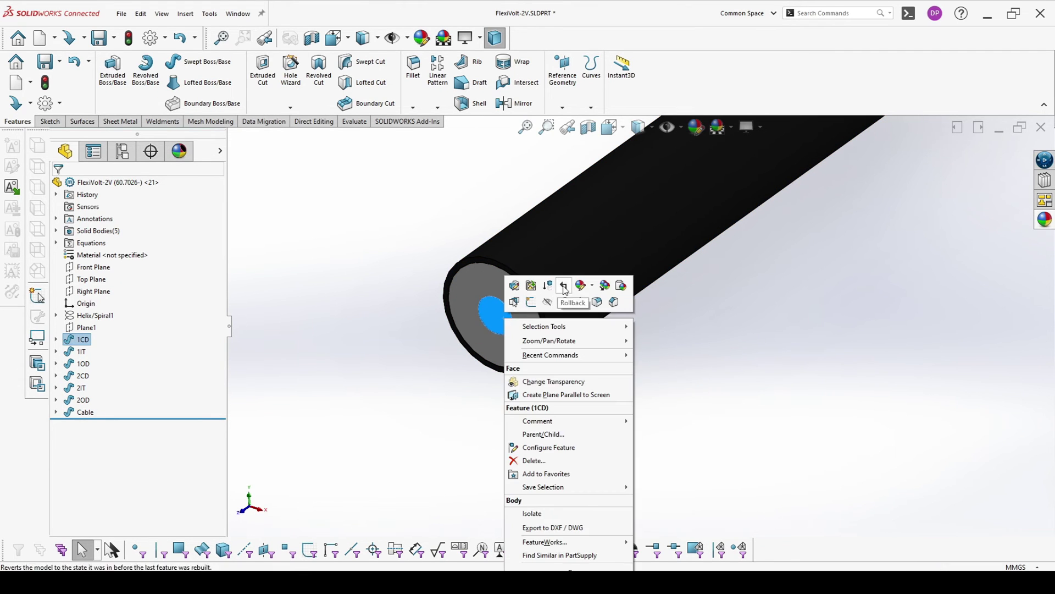
left_click(606, 286)
scroll(649, 361, "up", 5)
scroll(740, 357, "down", 6)
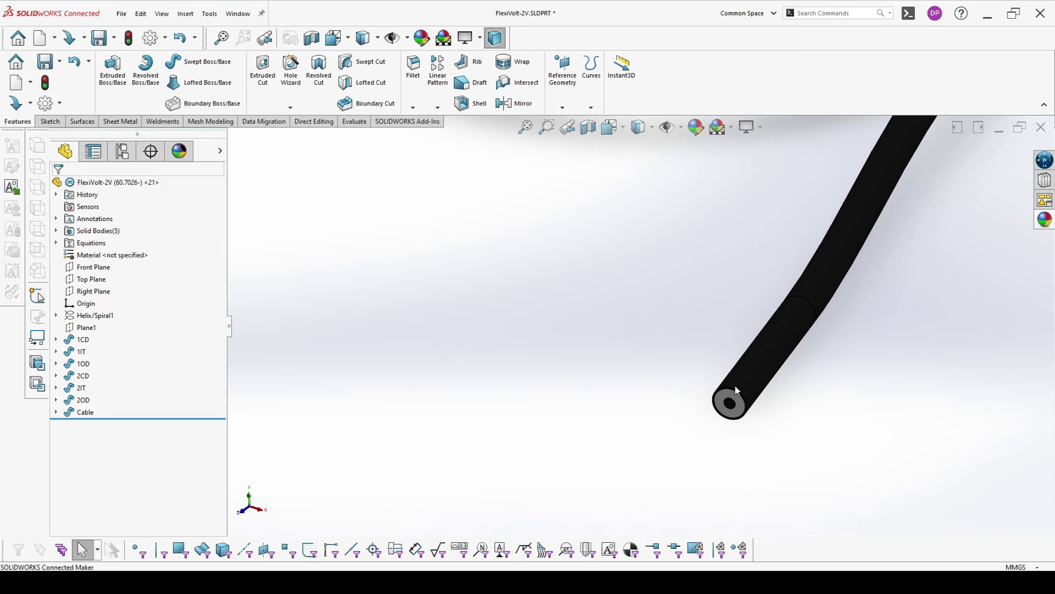
scroll(737, 390, "down", 2)
left_click(721, 406)
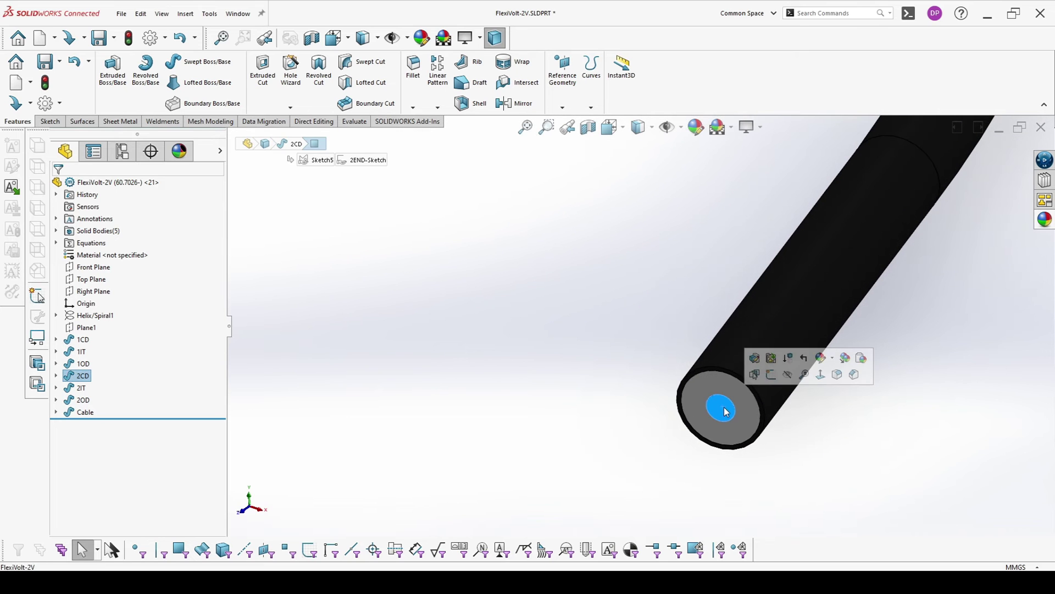
left_click(860, 358)
left_click(869, 357)
scroll(595, 321, "up", 5)
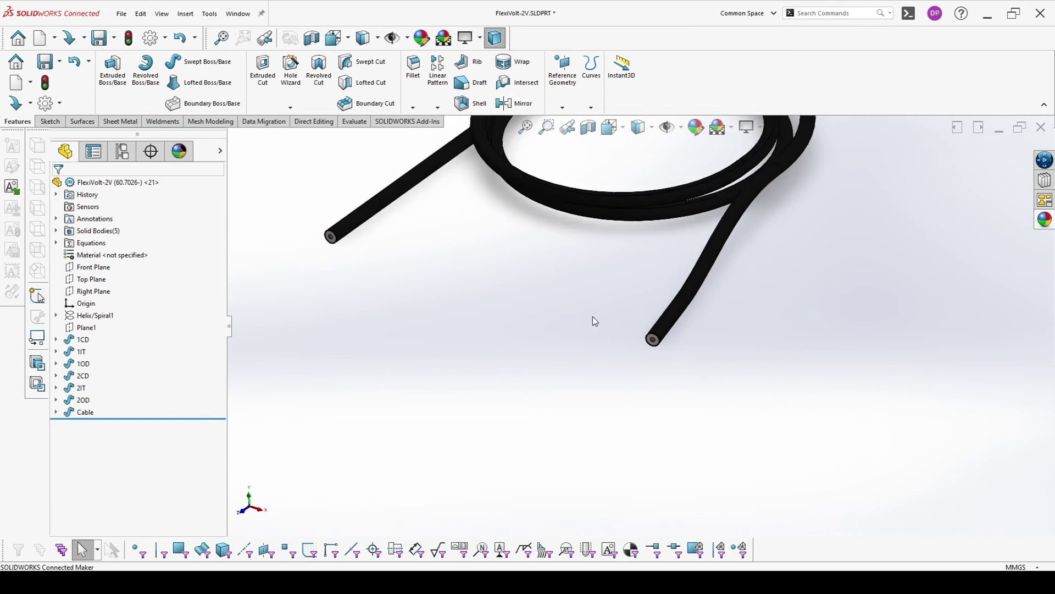
Strip the 1IT/1OD cable end by offsetting its insulation and outer-layer end faces 5 mm in the flipped direction with Move Face
scroll(595, 321, "down", 3)
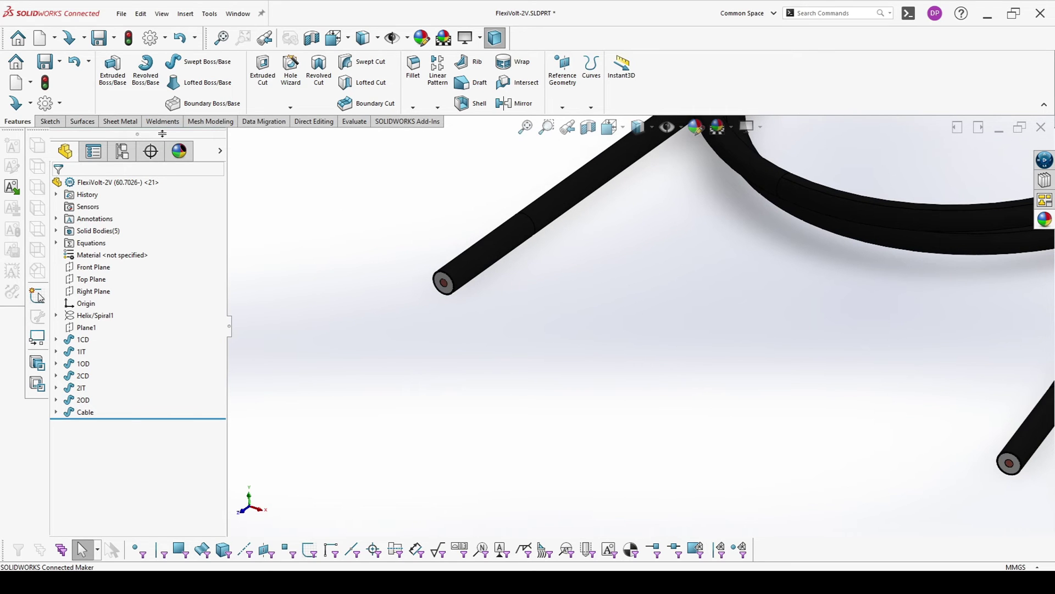
left_click(311, 122)
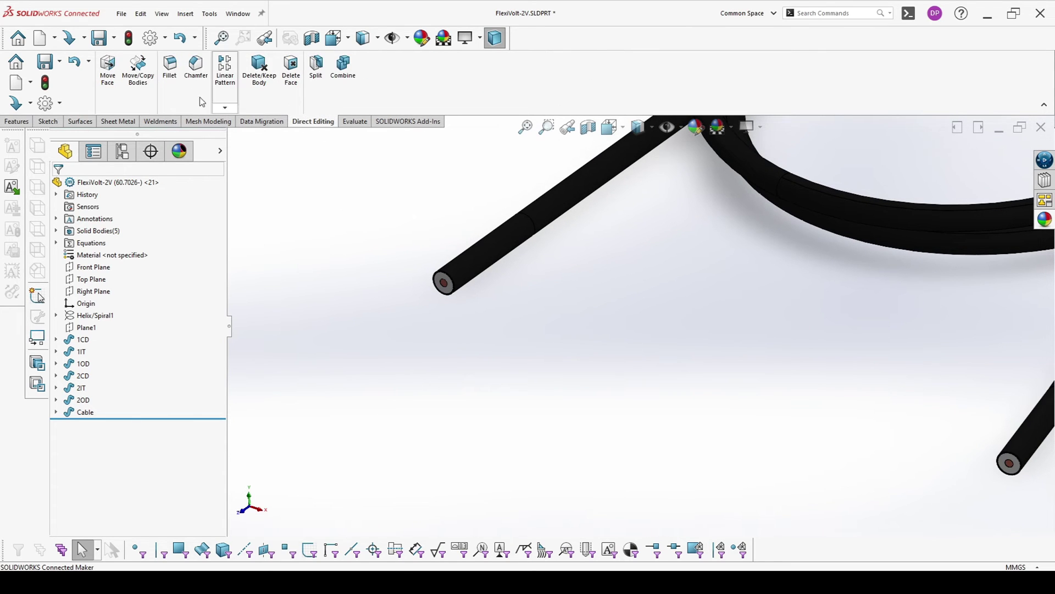
left_click(107, 69)
scroll(469, 260, "down", 5)
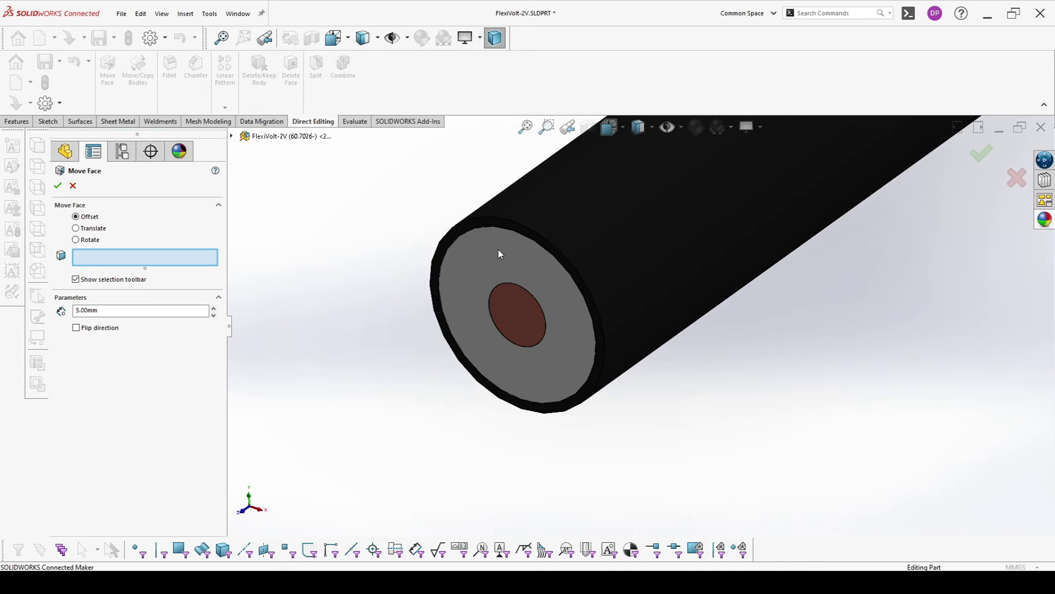
left_click(500, 254)
left_click(495, 228)
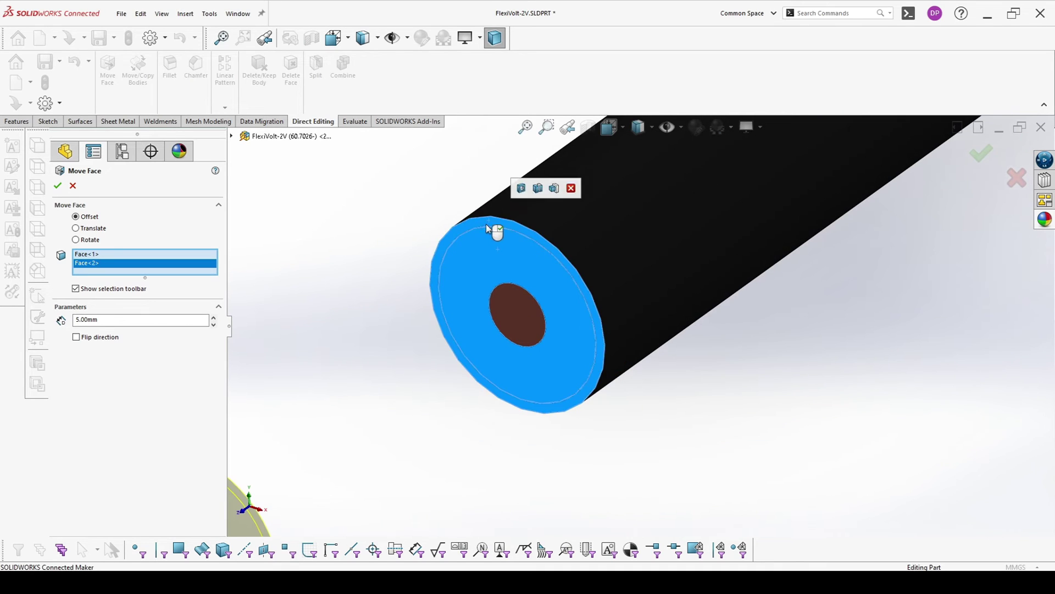
left_click(77, 337)
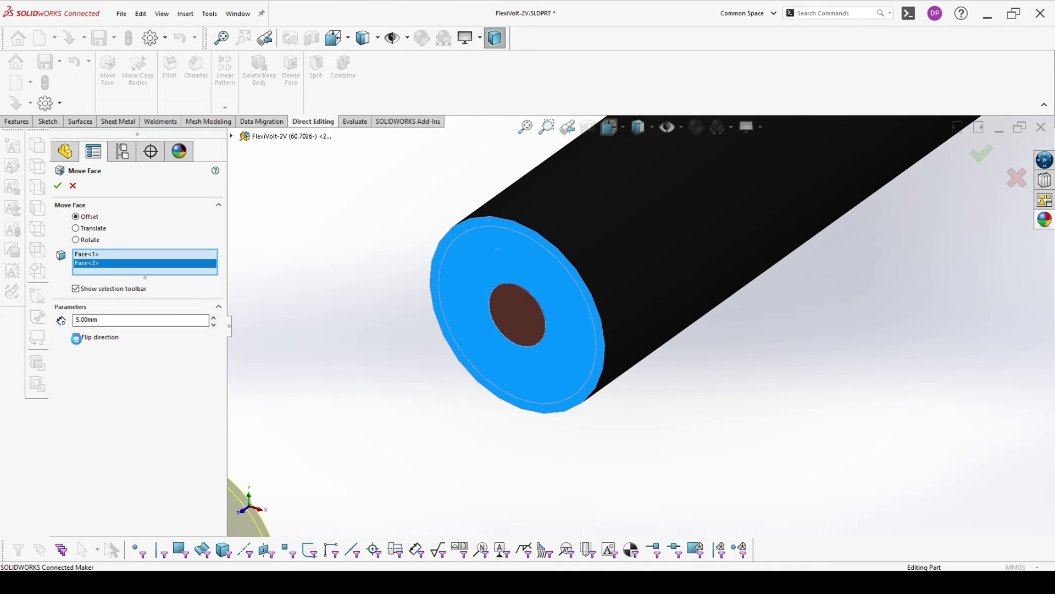
left_click(57, 185)
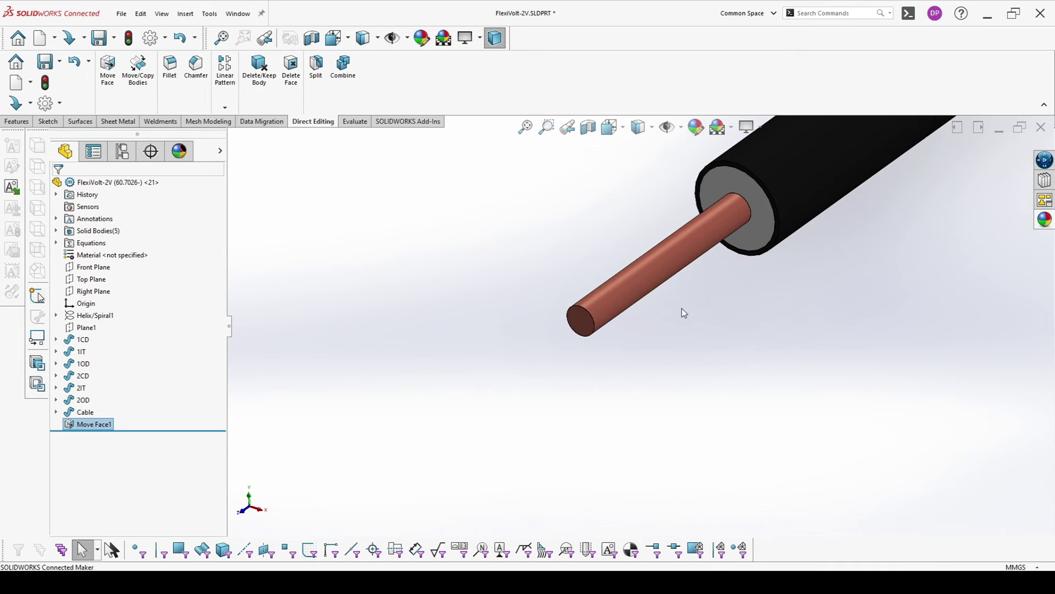
scroll(684, 313, "up", 10)
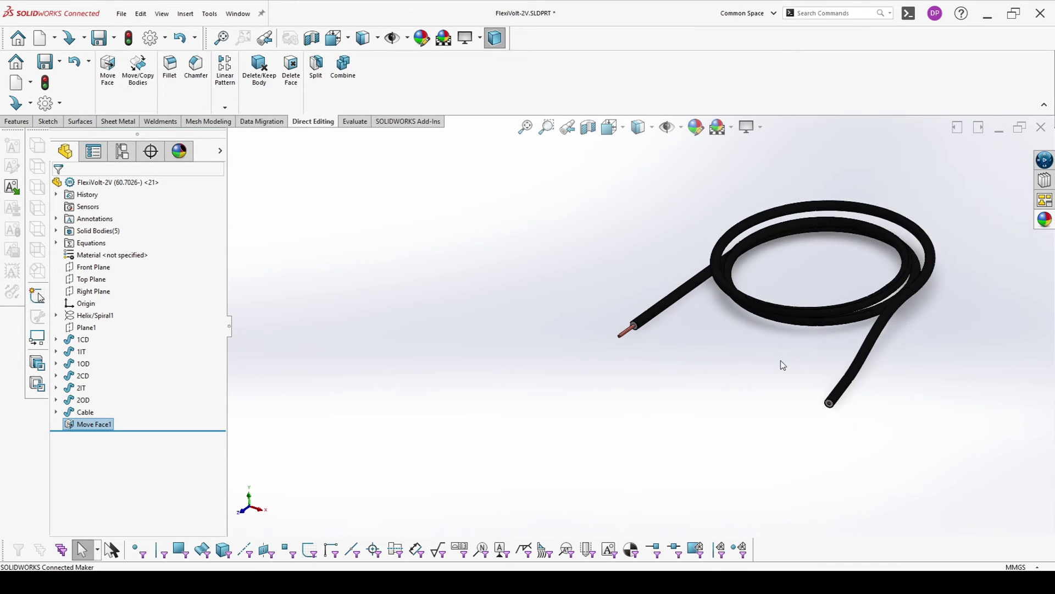
Strip the 2IT/2OD cable end by offsetting its insulation and outer-layer end faces 5 mm in the flipped direction with Move Face
scroll(837, 383, "down", 5)
left_click(108, 69)
scroll(885, 473, "down", 3)
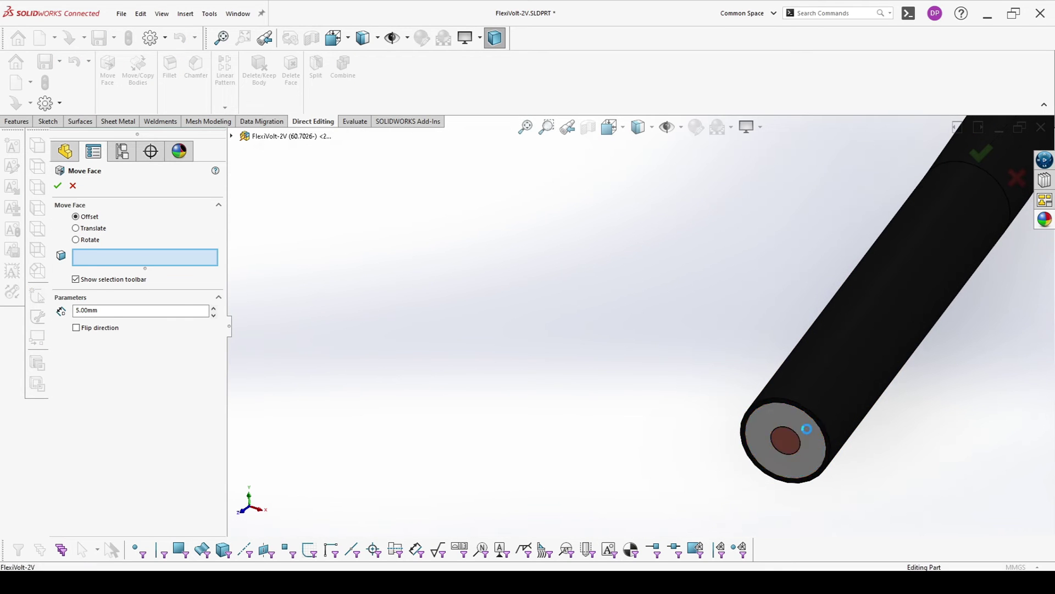
left_click(806, 429)
scroll(806, 426, "down", 3)
left_click(760, 382)
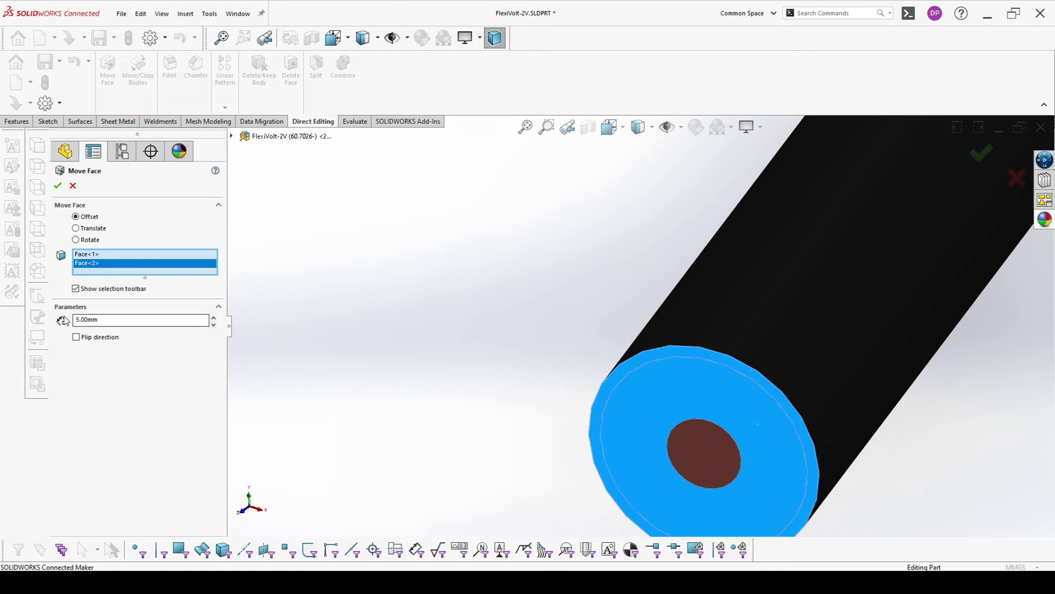
left_click(77, 337)
left_click(58, 186)
Inspect the coiled cable and both exposed conductor ends from different angles
scroll(514, 312, "up", 5)
middle_click_drag(537, 293, 584, 252)
scroll(831, 388, "down", 5)
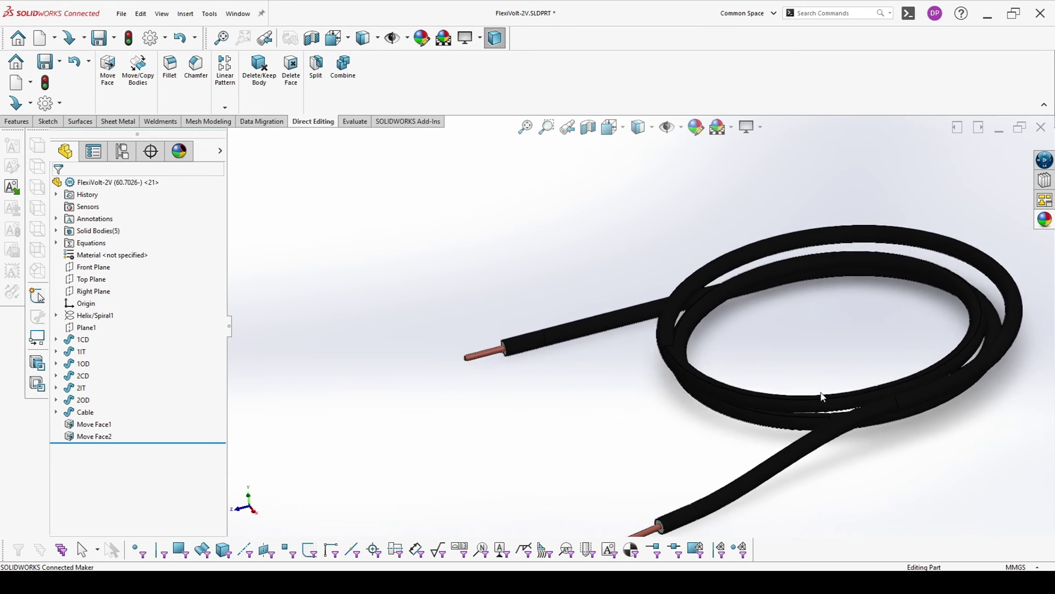
scroll(823, 397, "up", 5)
scroll(779, 374, "down", 3)
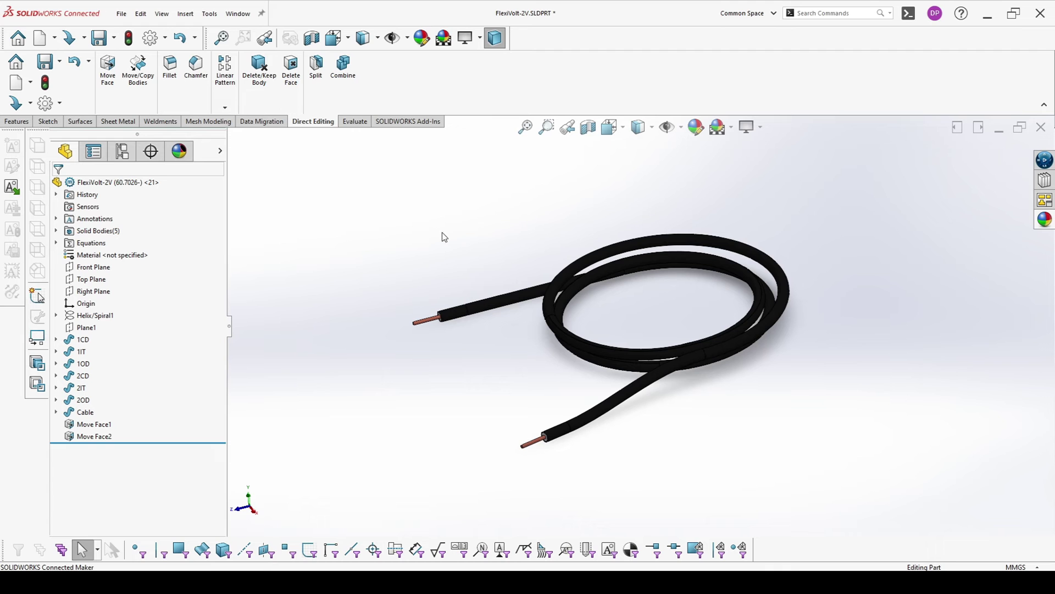
middle_click_drag(618, 377, 644, 348)
scroll(731, 392, "down", 2)
scroll(466, 340, "up", 2)
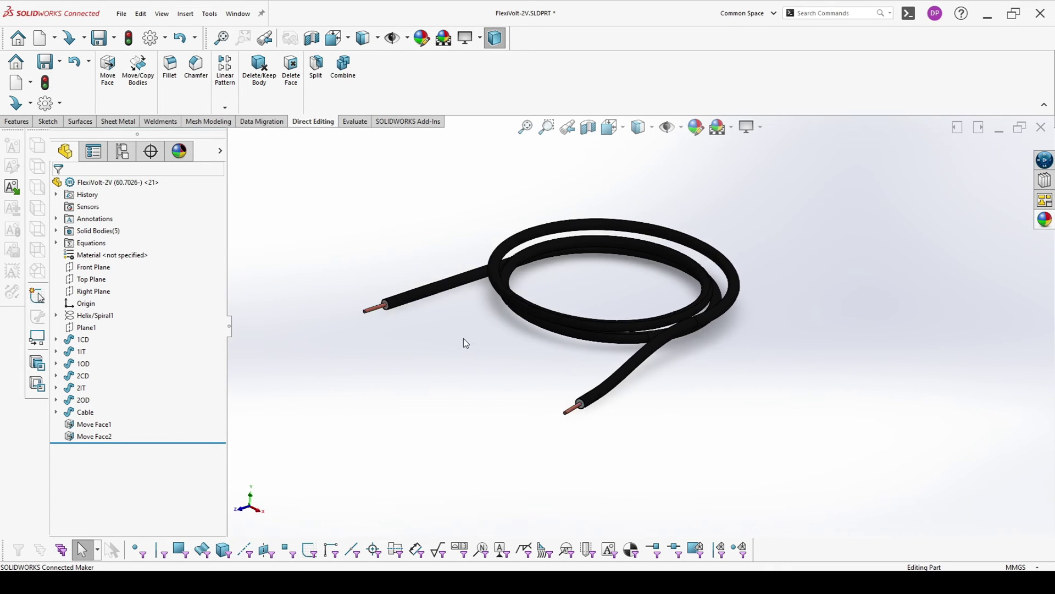
Switch to the cable catalogue PDF in Adobe Acrobat Reader, copy the catalogue number of FLEXI-2V 0,50, and return to the part
left_click(121, 152)
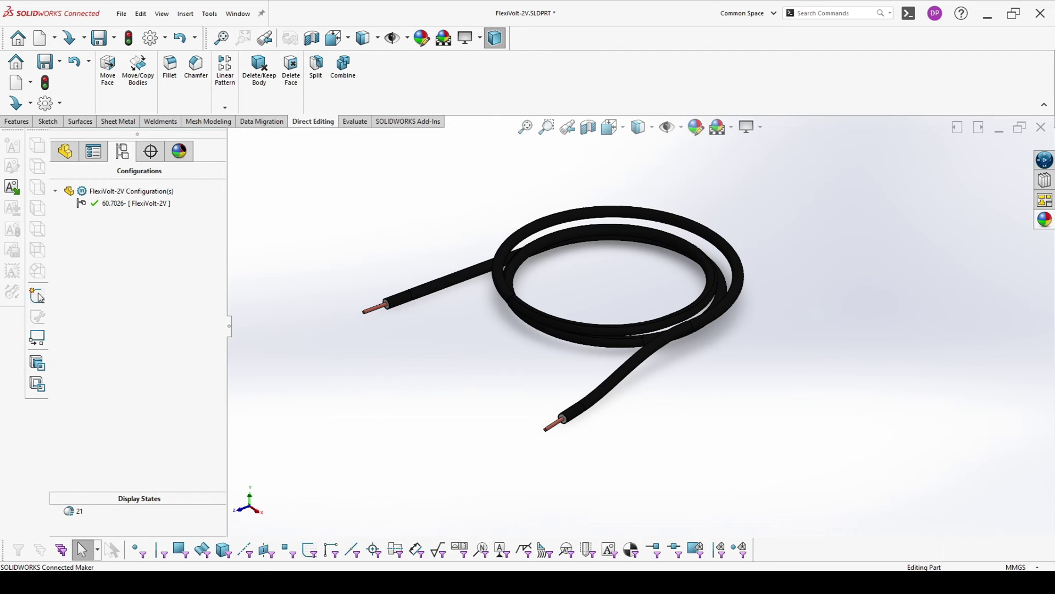
left_click(472, 536)
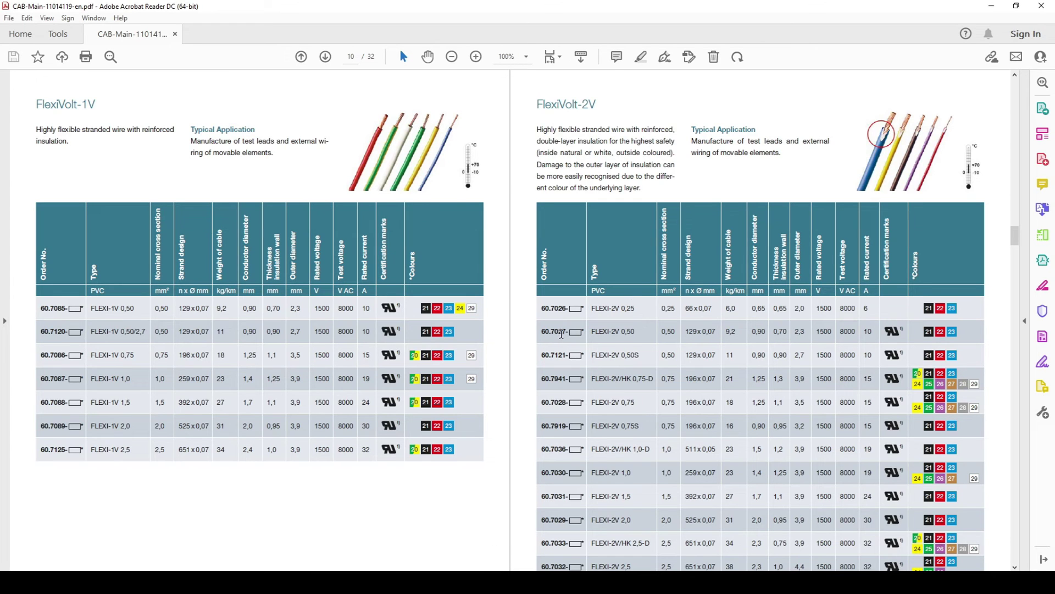
left_click_drag(542, 332, 540, 331)
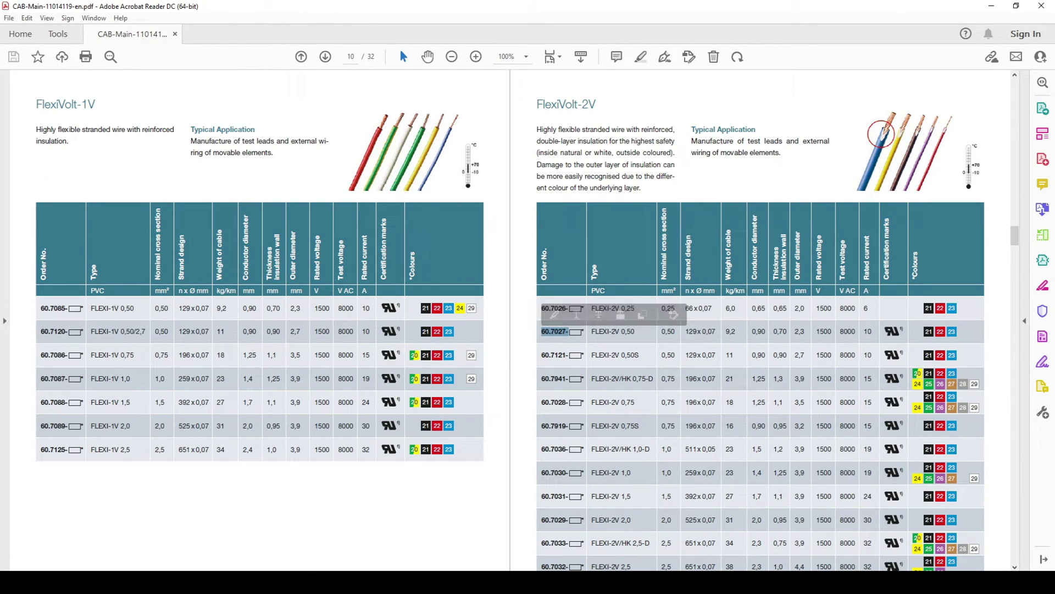
key("alt+Tab")
Add a configuration named 60.7027- to the FlexiVolt-2V part
right_click(150, 193)
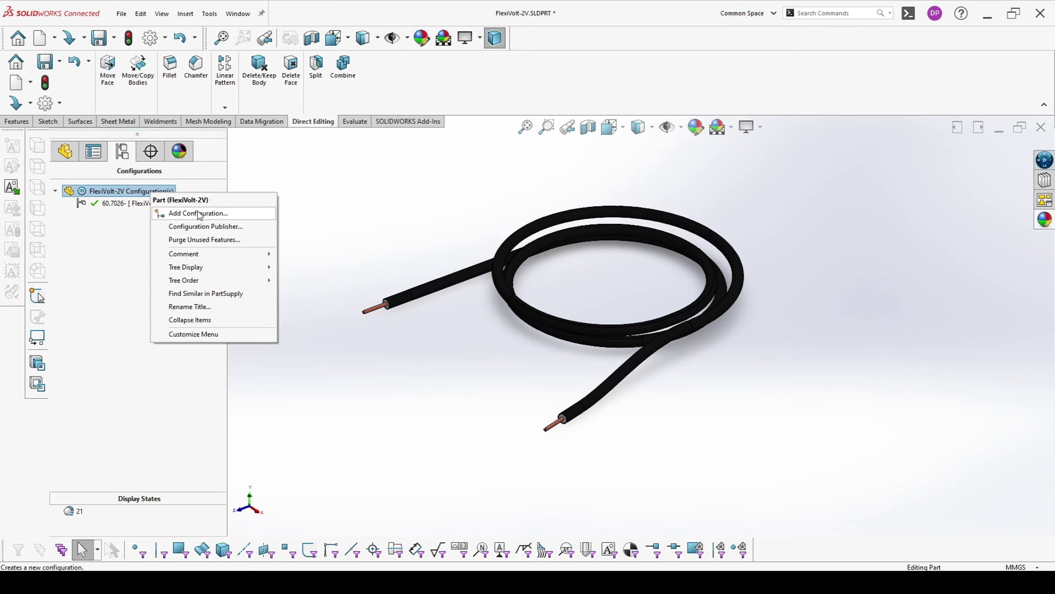
left_click(200, 215)
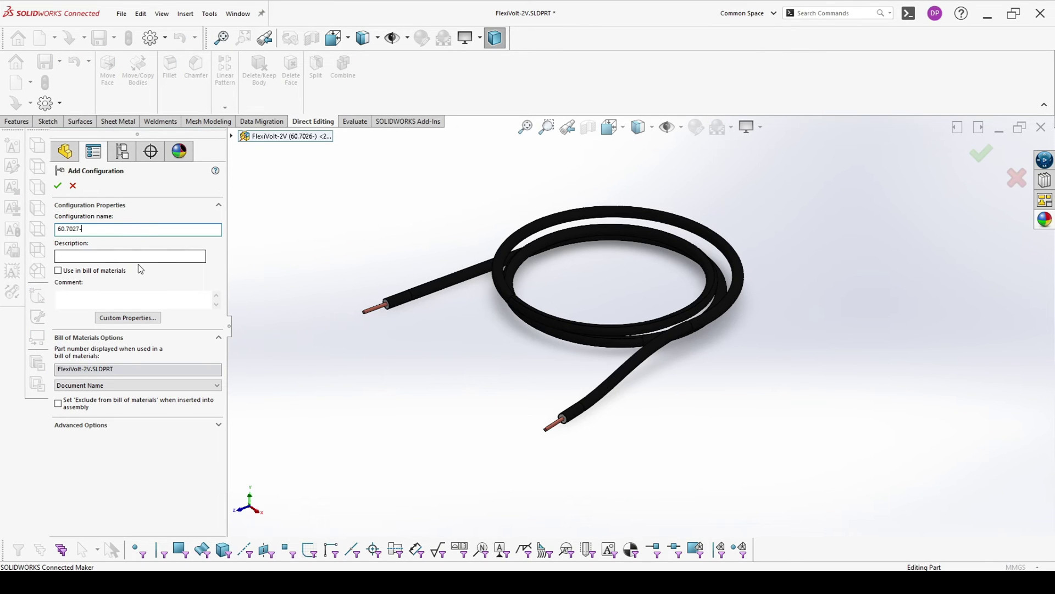
left_click(59, 186)
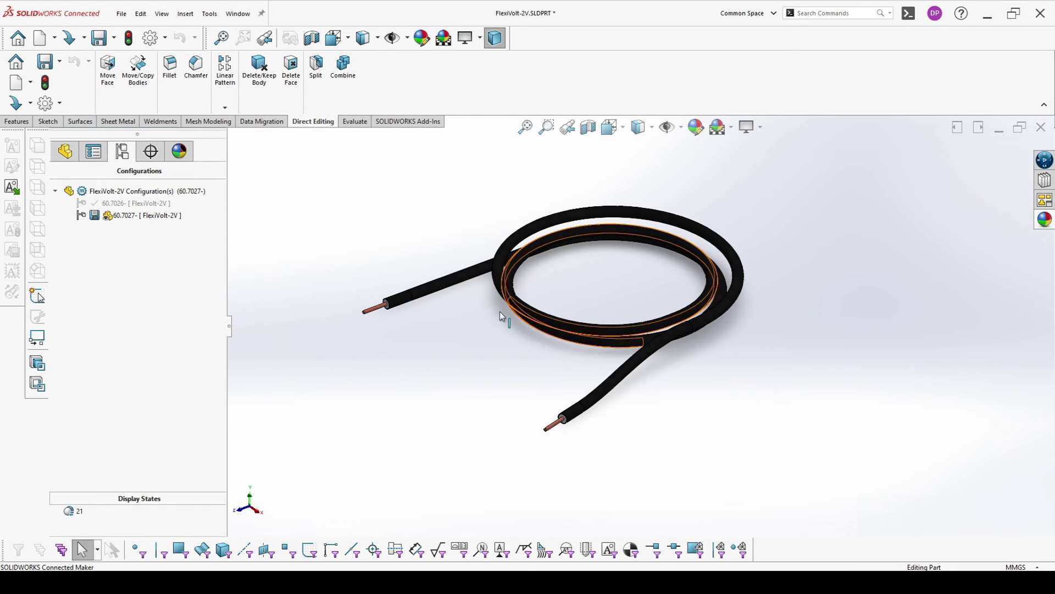
Open the part's equations and make the CD and OD global variables apply to this configuration only
left_click(66, 151)
right_click(97, 249)
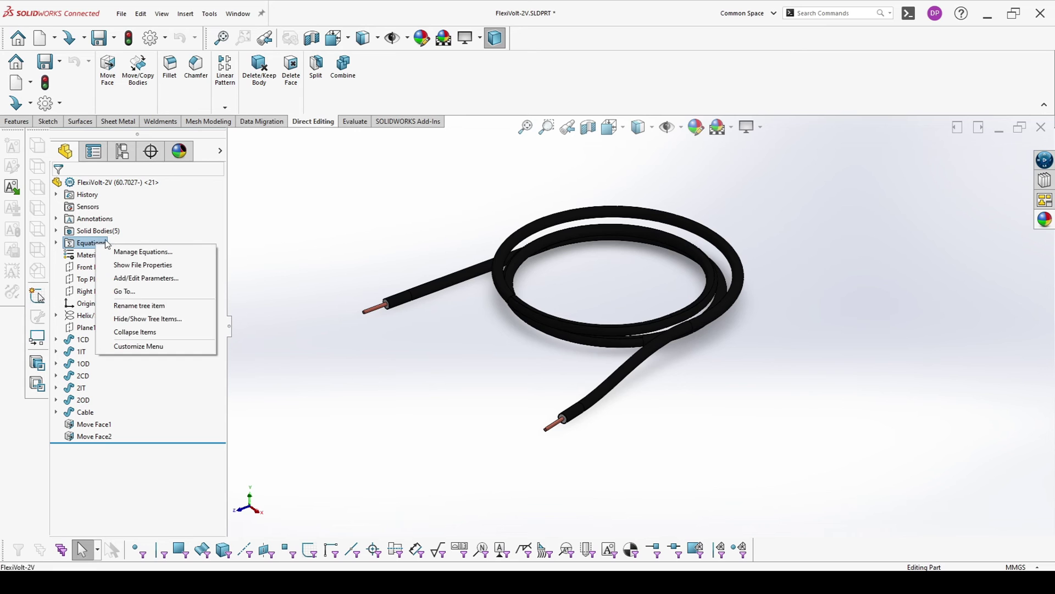
left_click(124, 249)
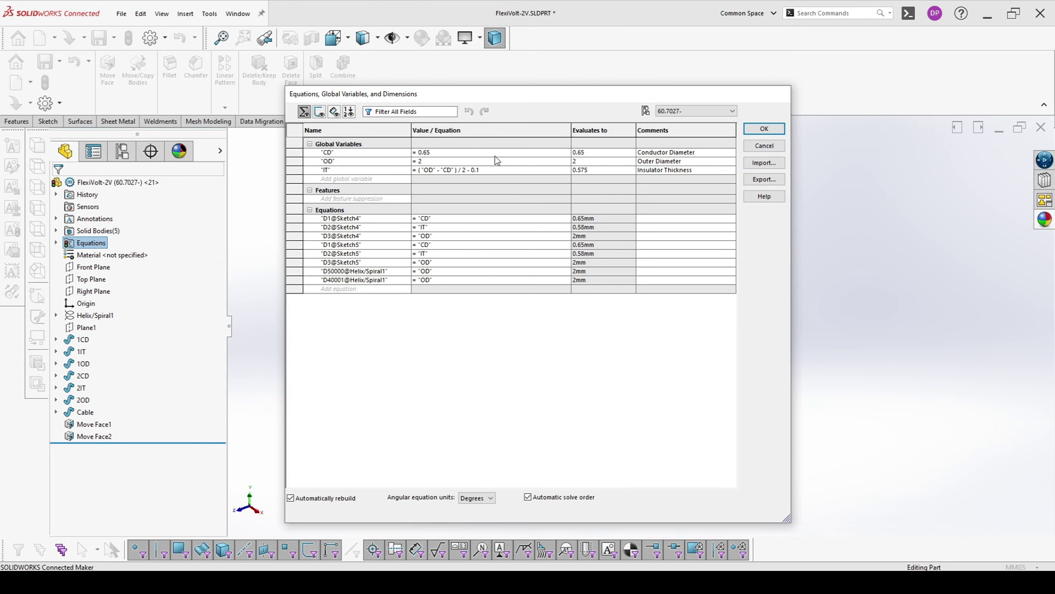
left_click(565, 154)
left_click(557, 152)
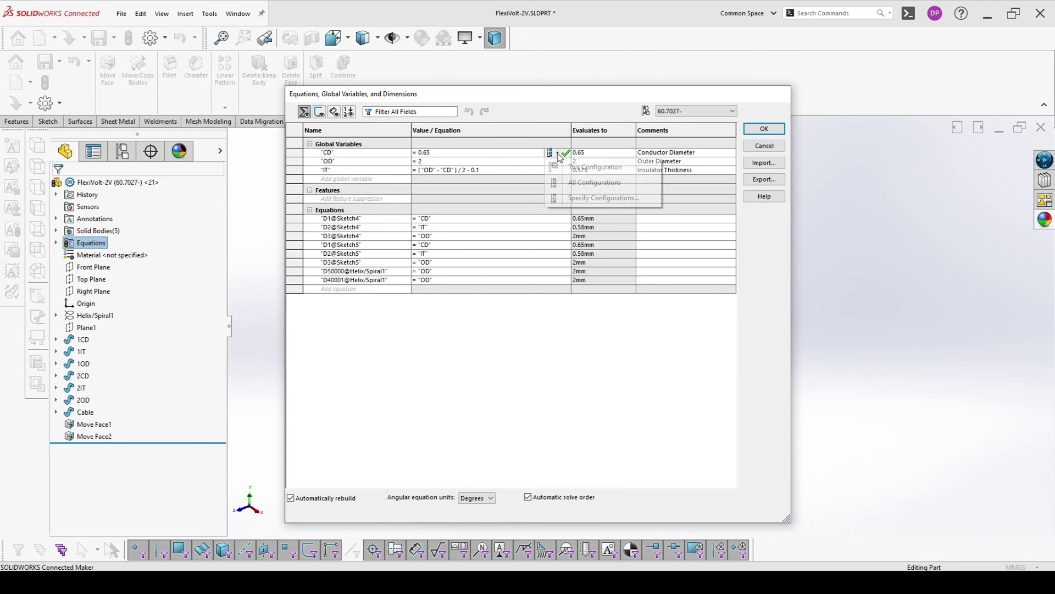
left_click(551, 166)
left_click(554, 161)
left_click(558, 161)
left_click(594, 175)
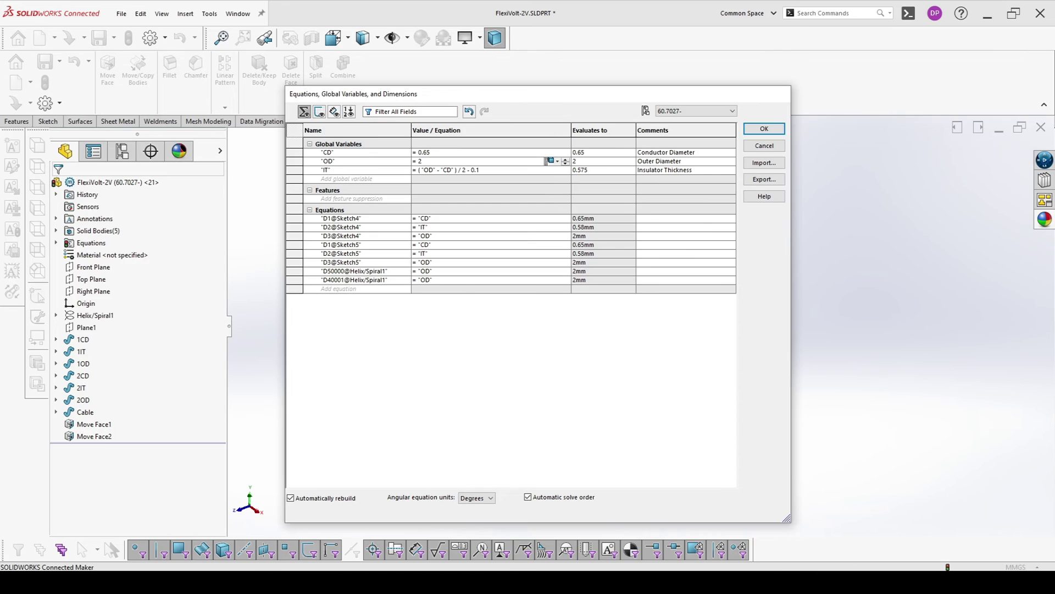
Check the cable catalogue PDF, then set CD to 0.9 and OD to 2.3 for configuration 60.7027- and apply the equations
key("alt+Tab")
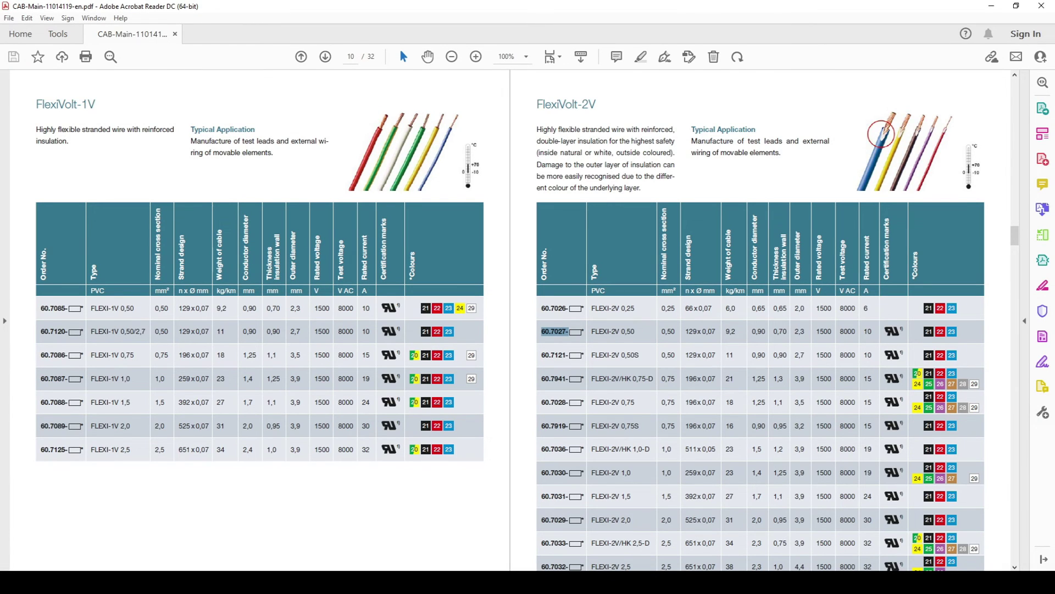
key("alt+Tab")
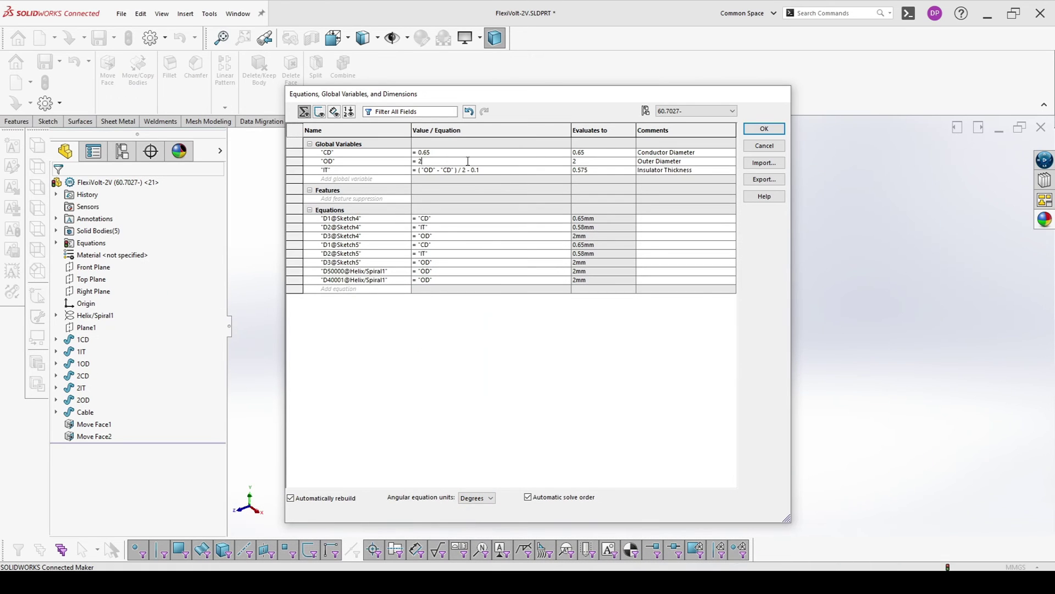
left_click(432, 153)
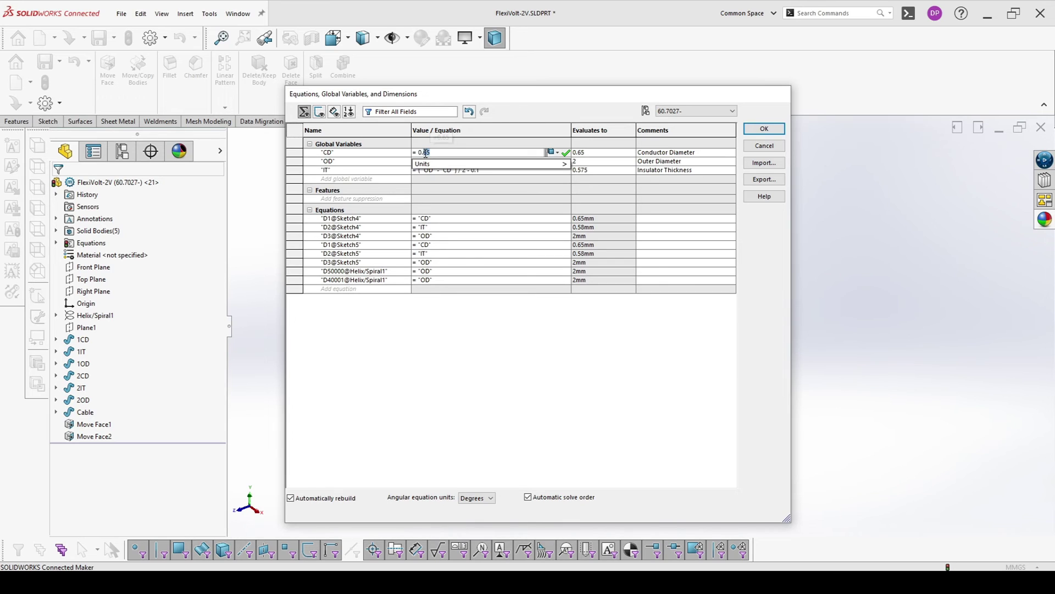
type("9")
mouse_move(443, 165)
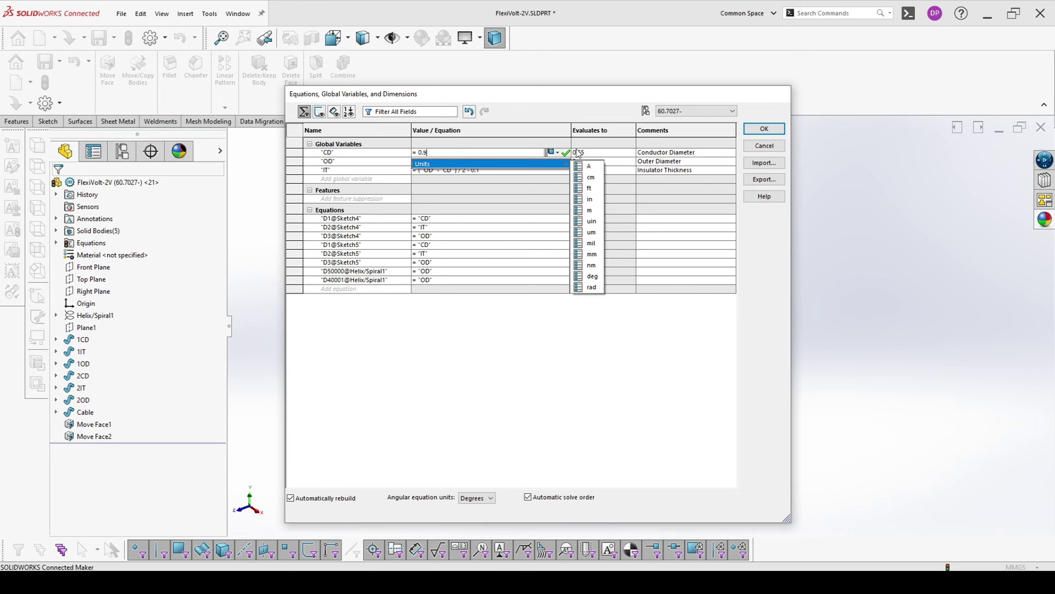
left_click(565, 152)
key("Tab")
left_click(445, 162)
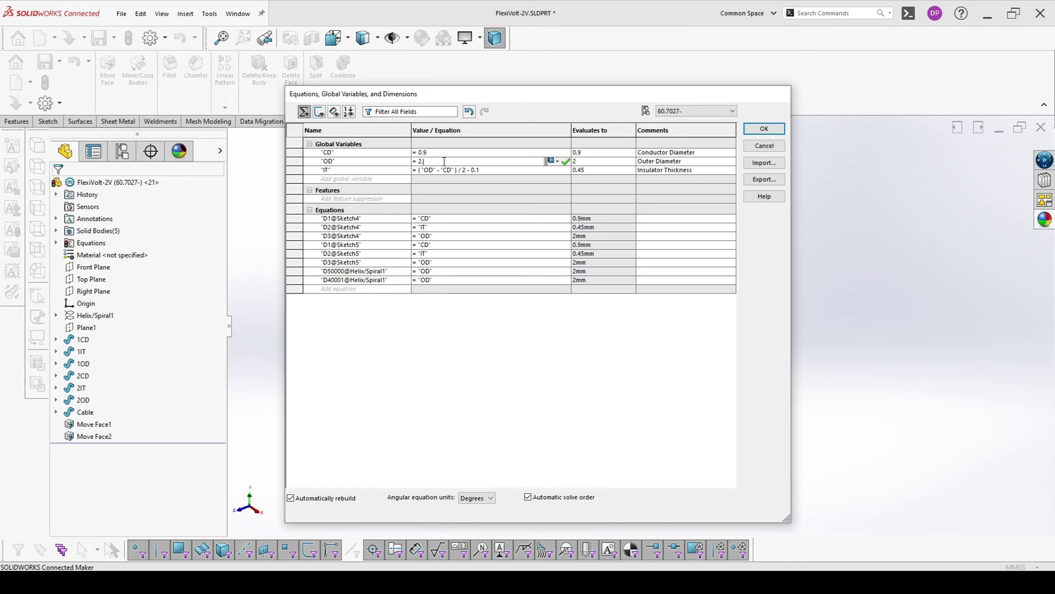
type(".3")
left_click(566, 160)
left_click(763, 130)
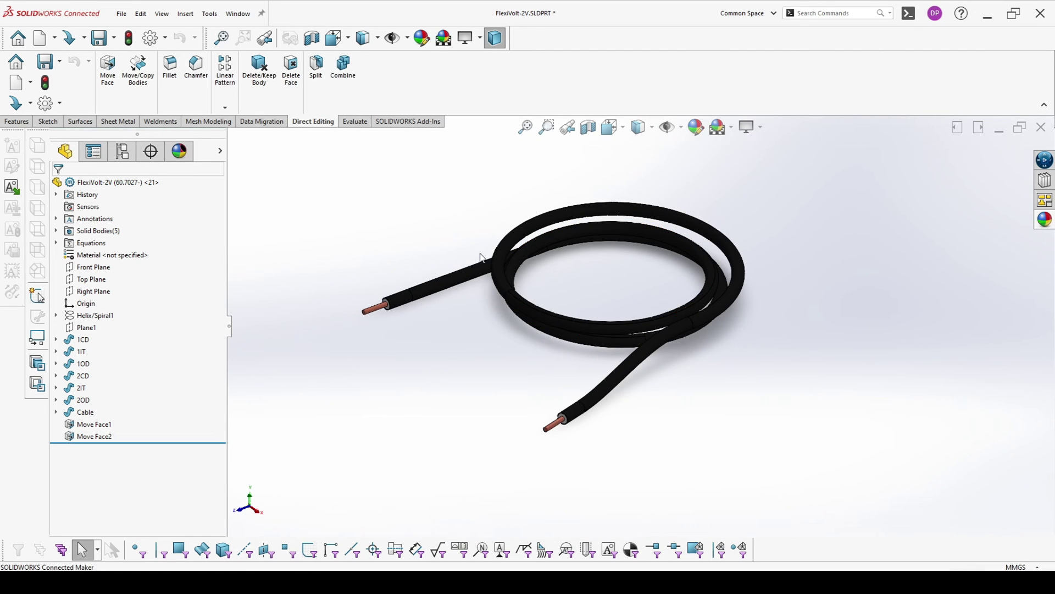
Activate configuration 60.7026- and then 60.7027- to compare the two cable sizes
left_click(122, 151)
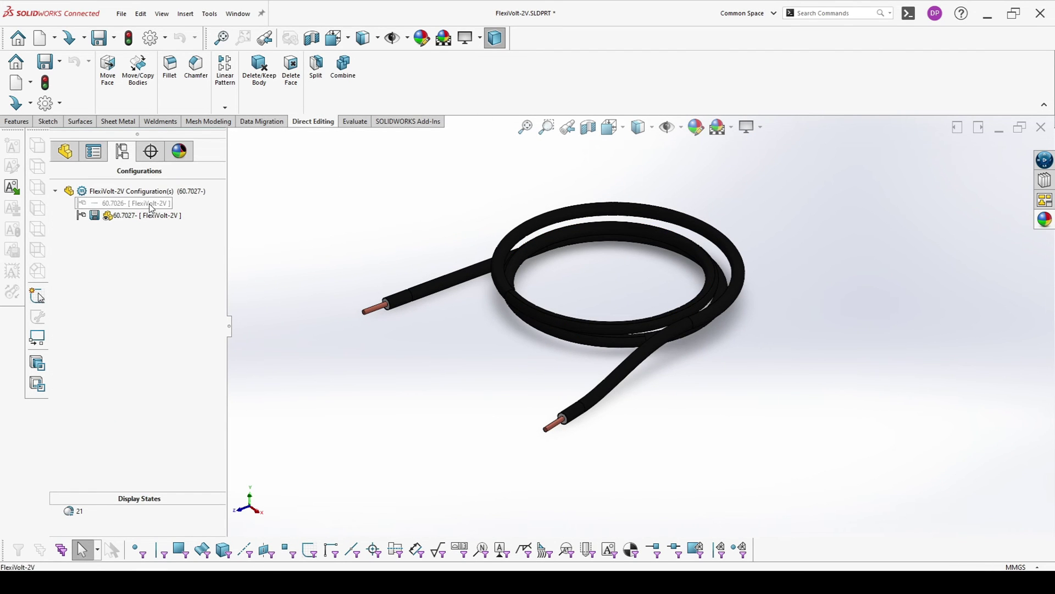
double_click(148, 203)
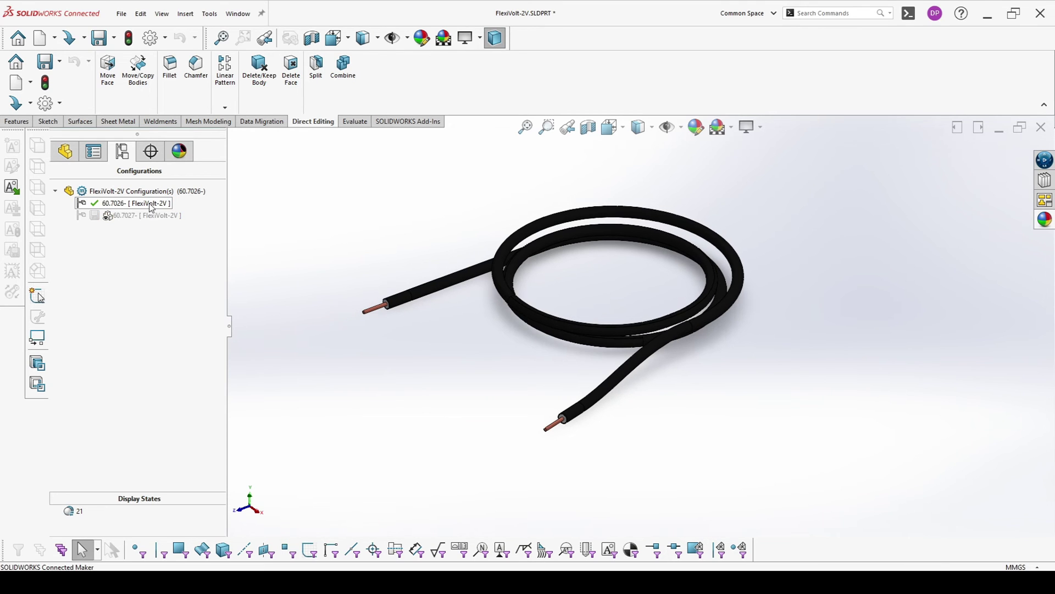
double_click(143, 216)
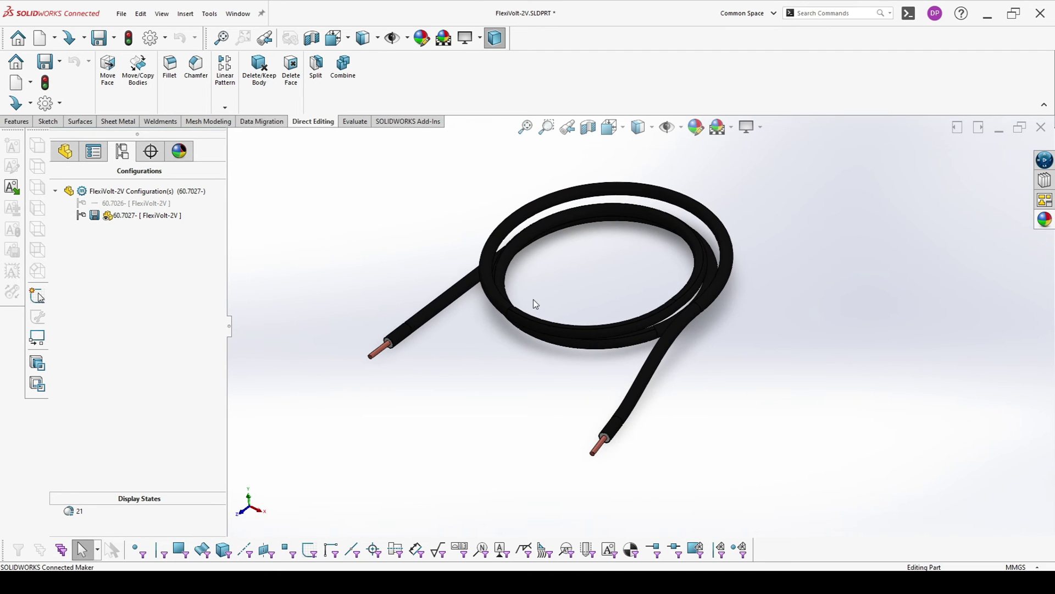
Insert an auto-created Excel design table that allows model edits, and enlarge its window to show more rows and columns
left_click(186, 13)
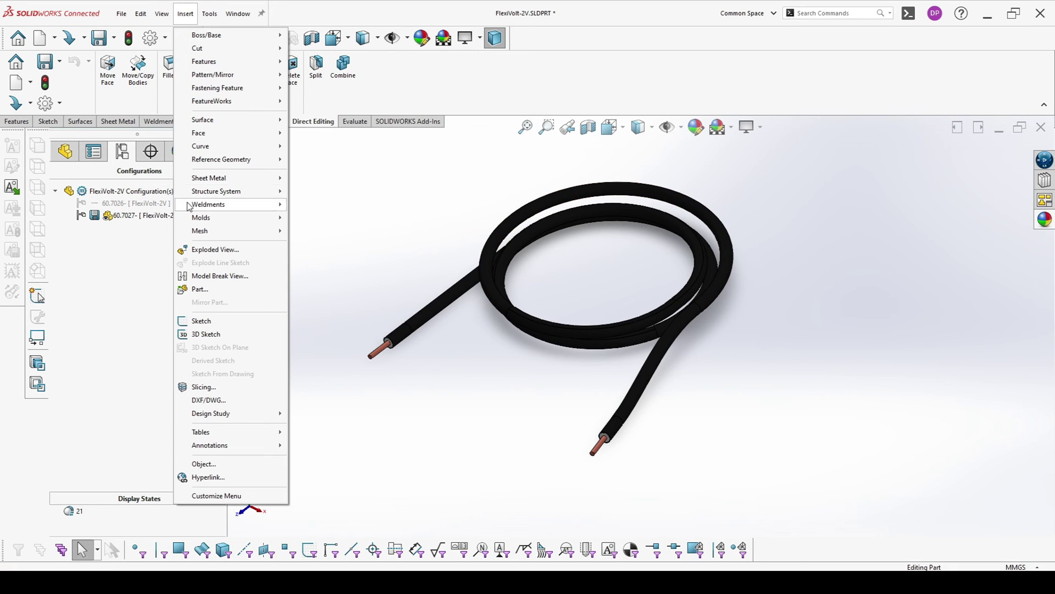
mouse_move(232, 433)
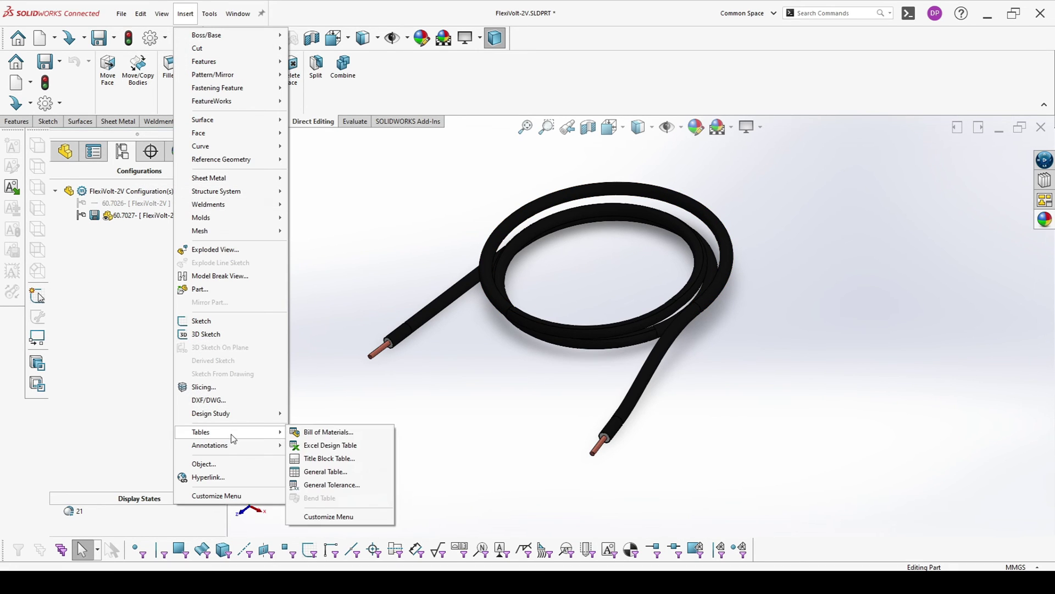
left_click(322, 445)
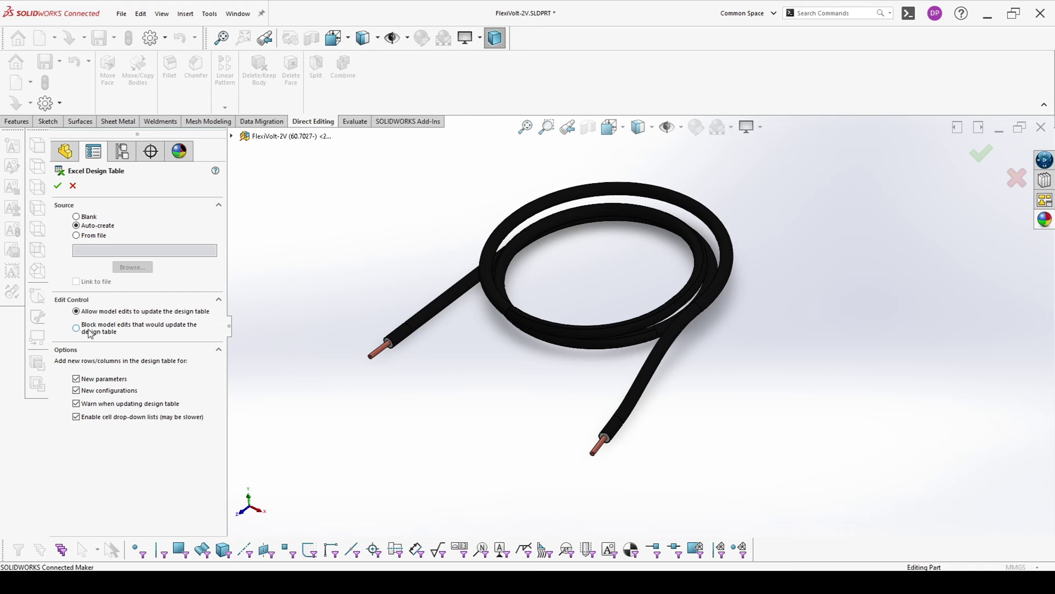
left_click(57, 186)
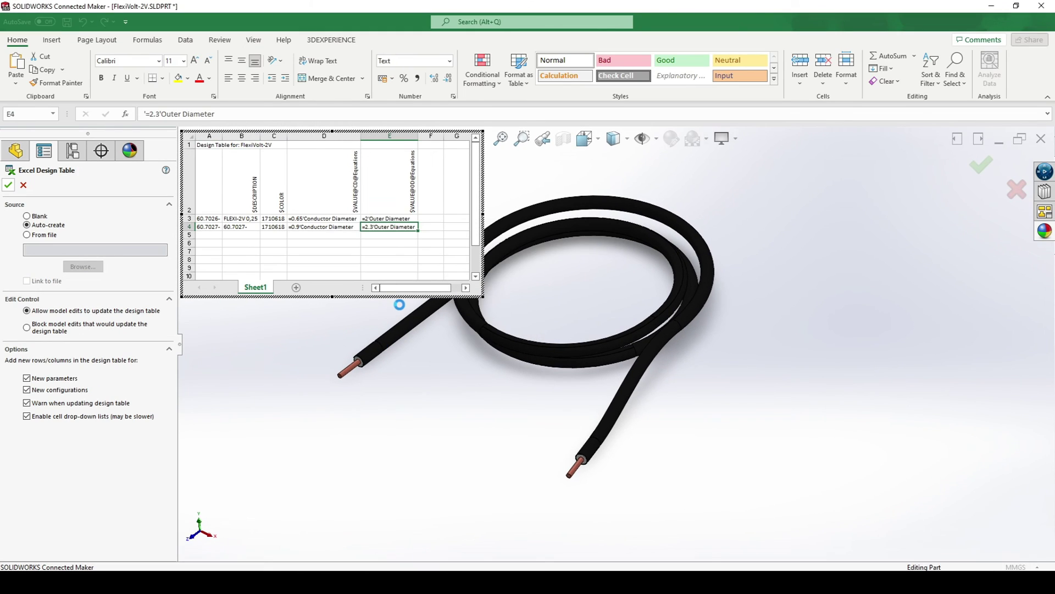
left_click_drag(485, 213, 560, 212)
left_click_drag(371, 297, 363, 337)
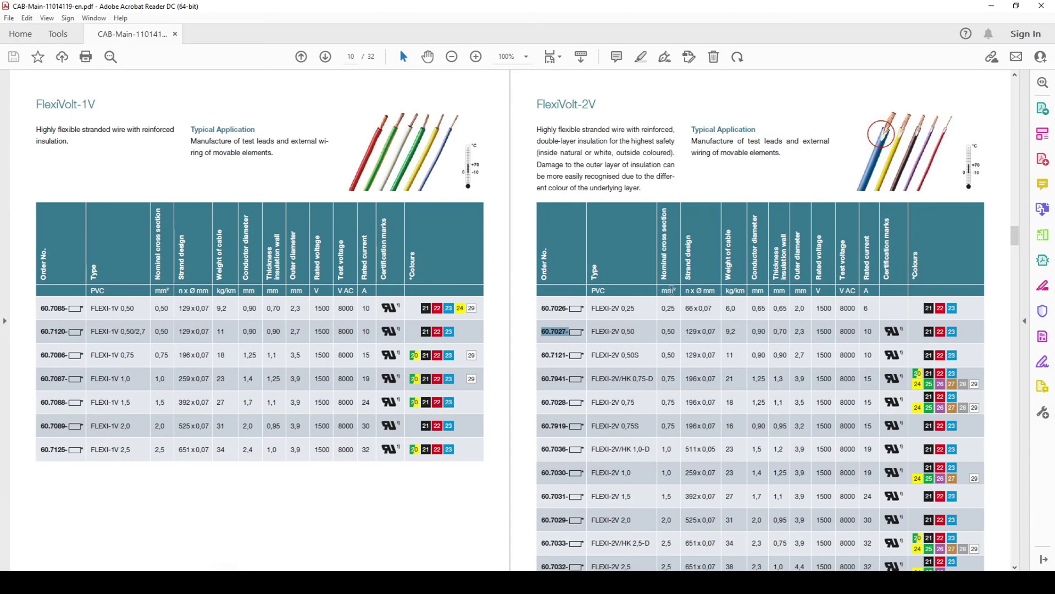
Copy the type name FLEXI-2V 0,50 from the catalogue PDF into the description cell of configuration 60.7027-
left_click_drag(639, 331, 596, 330)
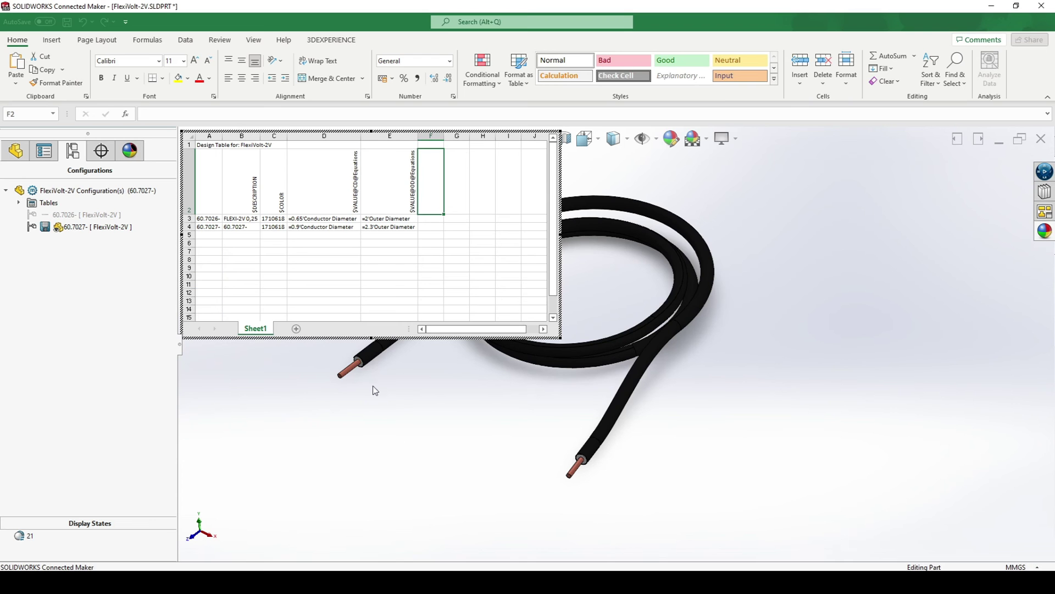
left_click(244, 227)
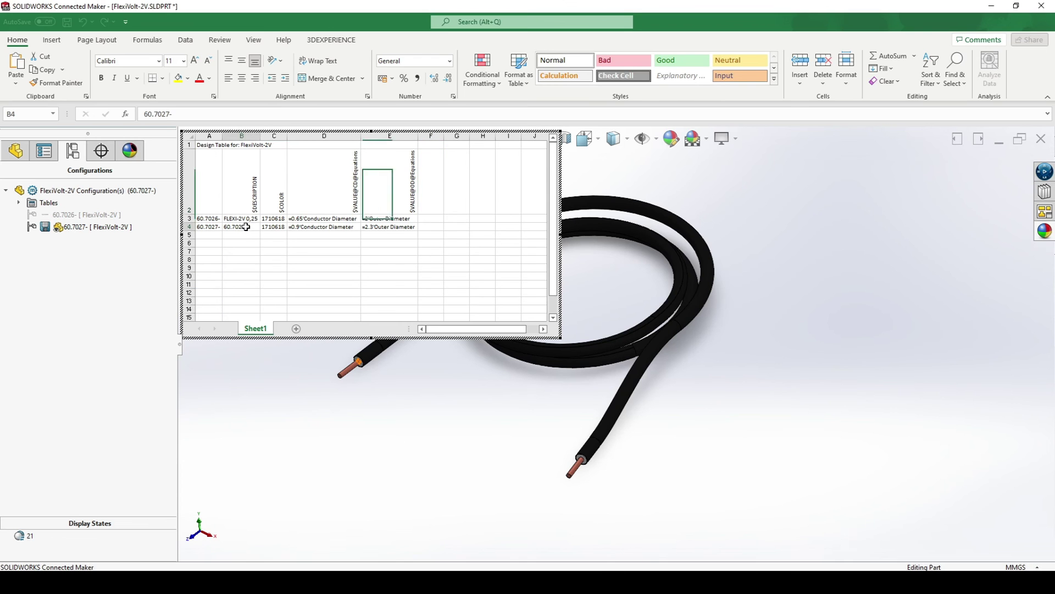
key("ctrl+v")
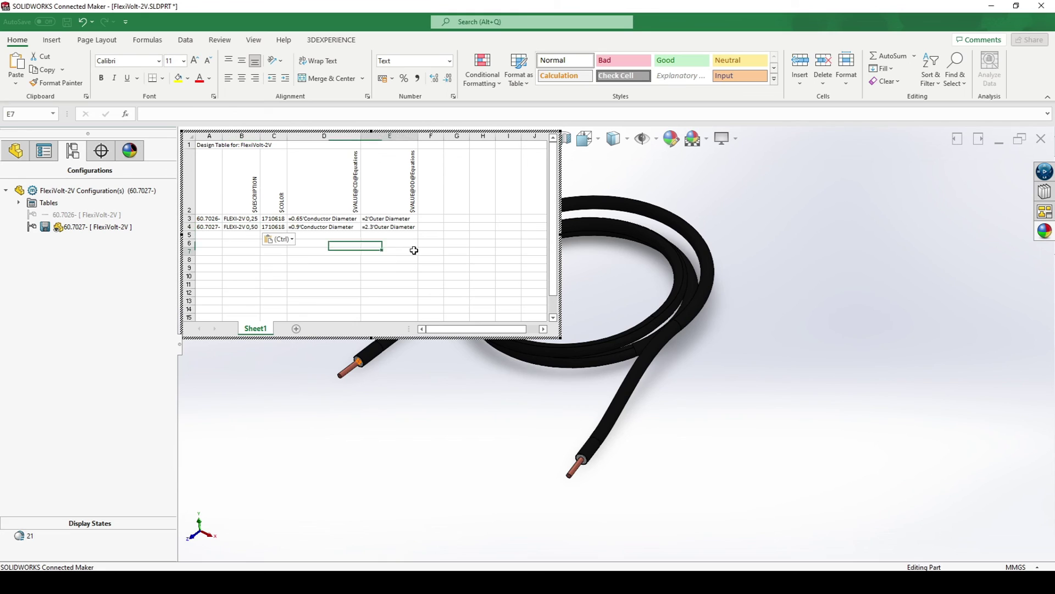
Fill the colour, conductor diameter and outer diameter values of row 4 down to rows 5 and 6
left_click_drag(324, 226, 419, 248)
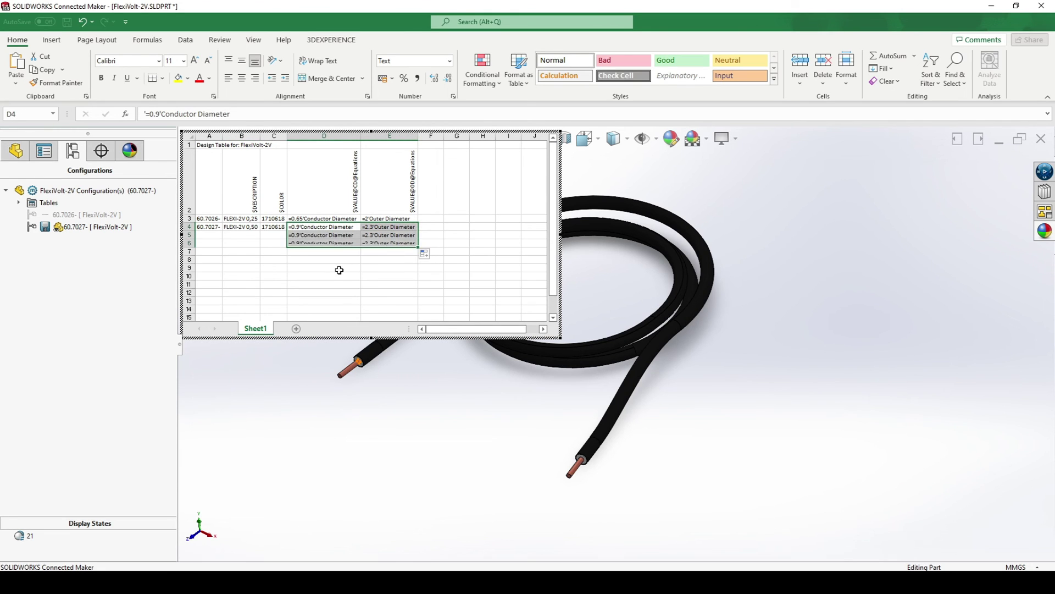
left_click(278, 231)
left_click_drag(287, 231, 284, 247)
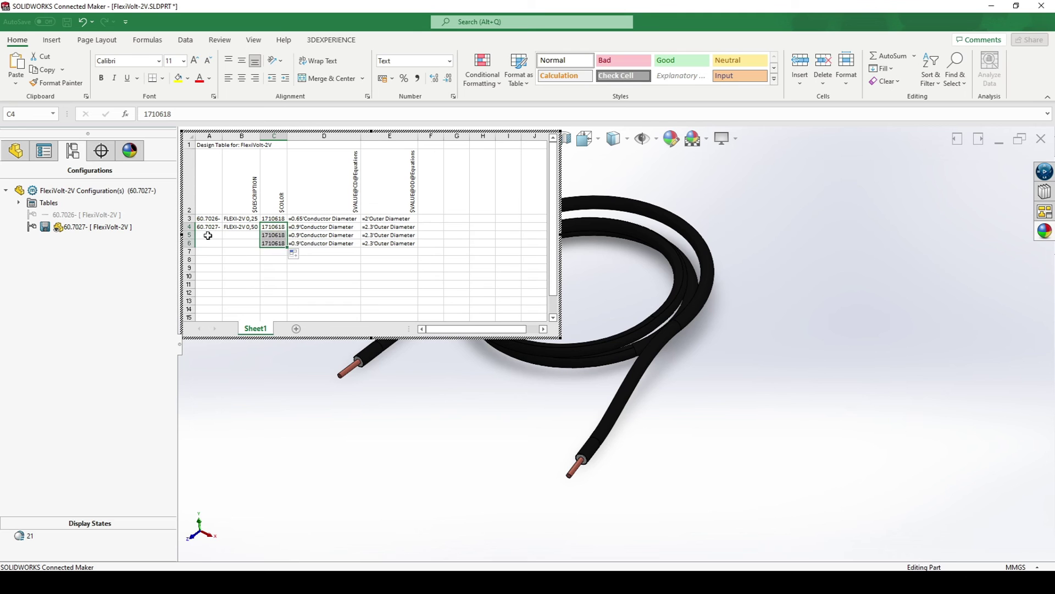
Copy the catalogue number 60.7121- from the PDF into cell A5 as a new configuration name
left_click(208, 236)
key("alt+Tab")
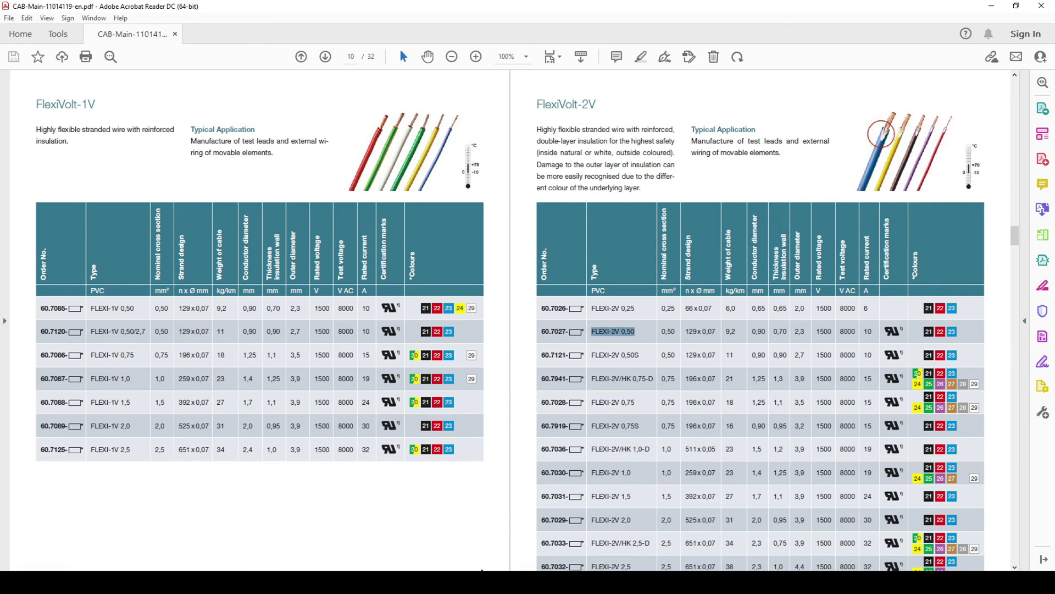
left_click_drag(569, 355, 545, 355)
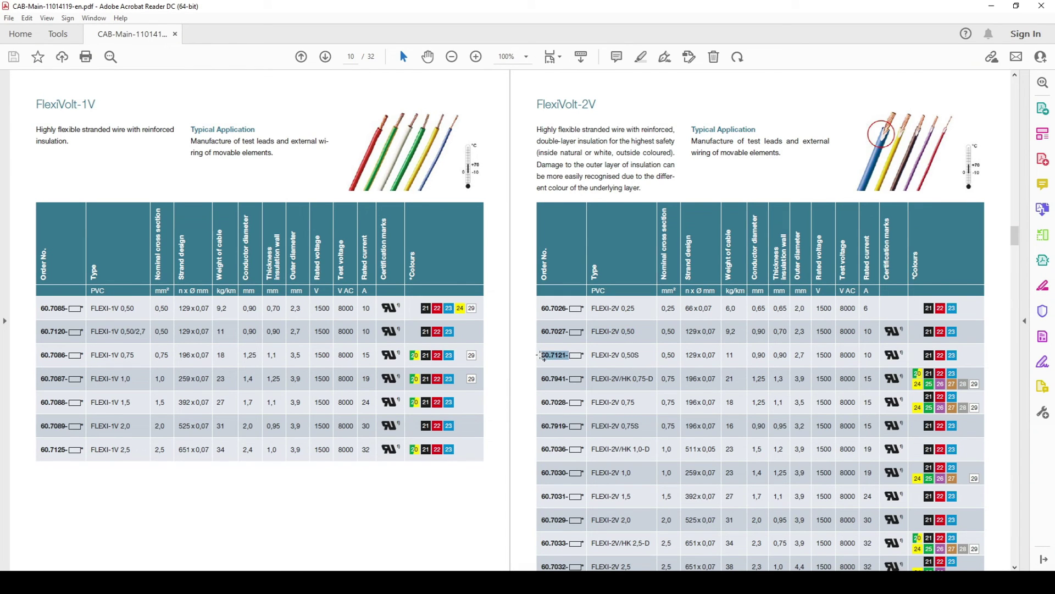
key("ctrl+c")
key("alt+Tab")
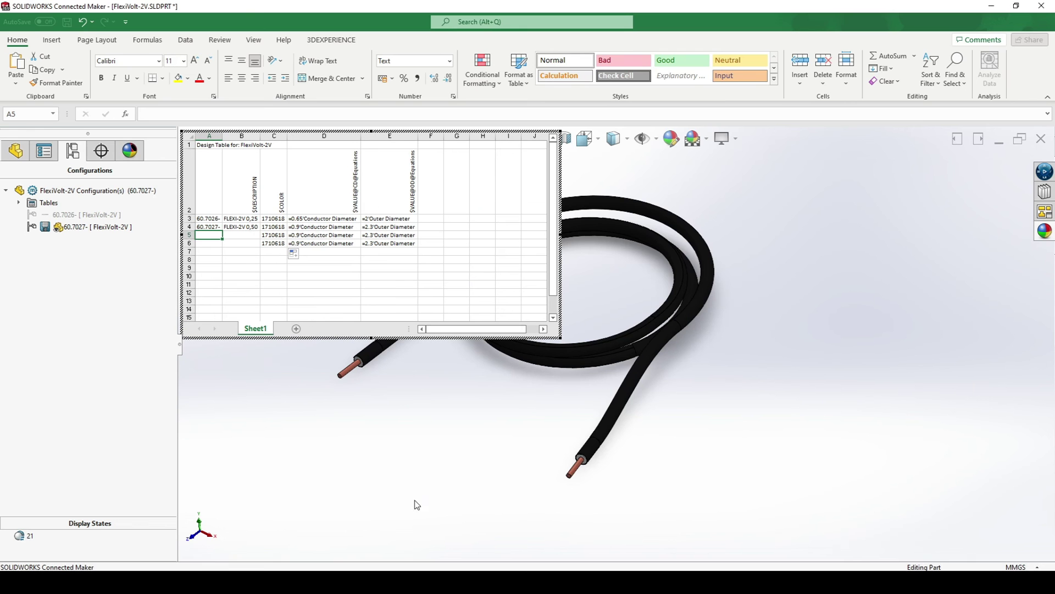
key("ctrl+v")
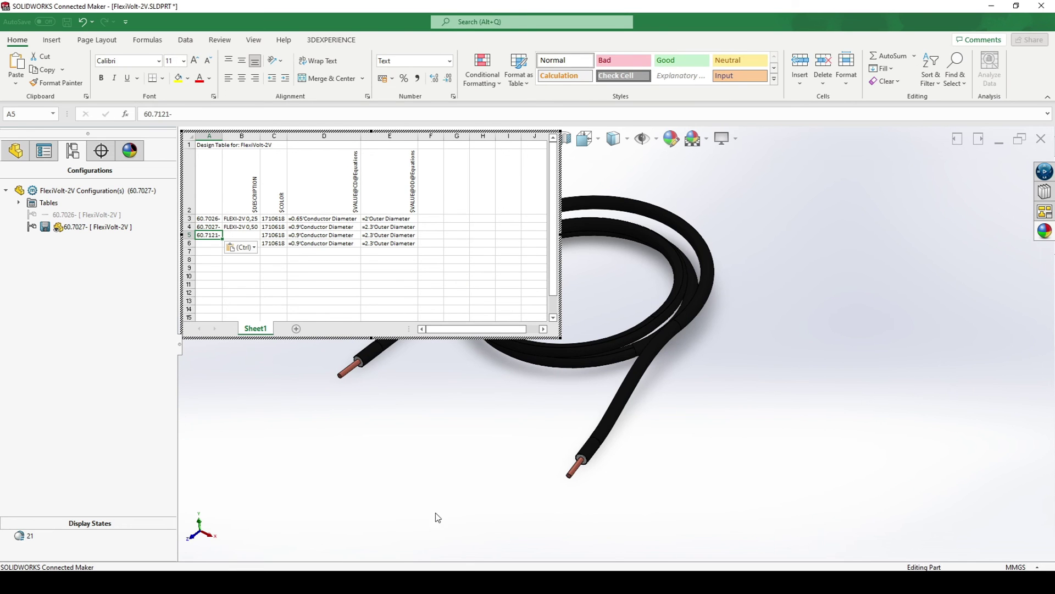
Copy the type name FLEXI-2V 0,50S from the catalogue PDF into the description cell of configuration 60.7121-
key("alt+Tab")
left_click_drag(641, 354, 591, 355)
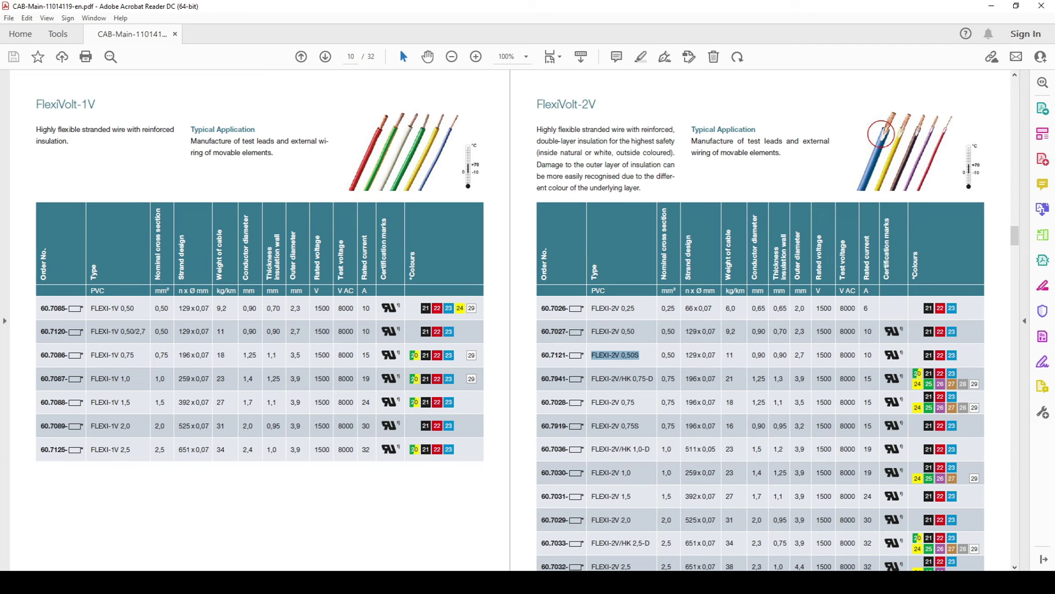
left_click(447, 527)
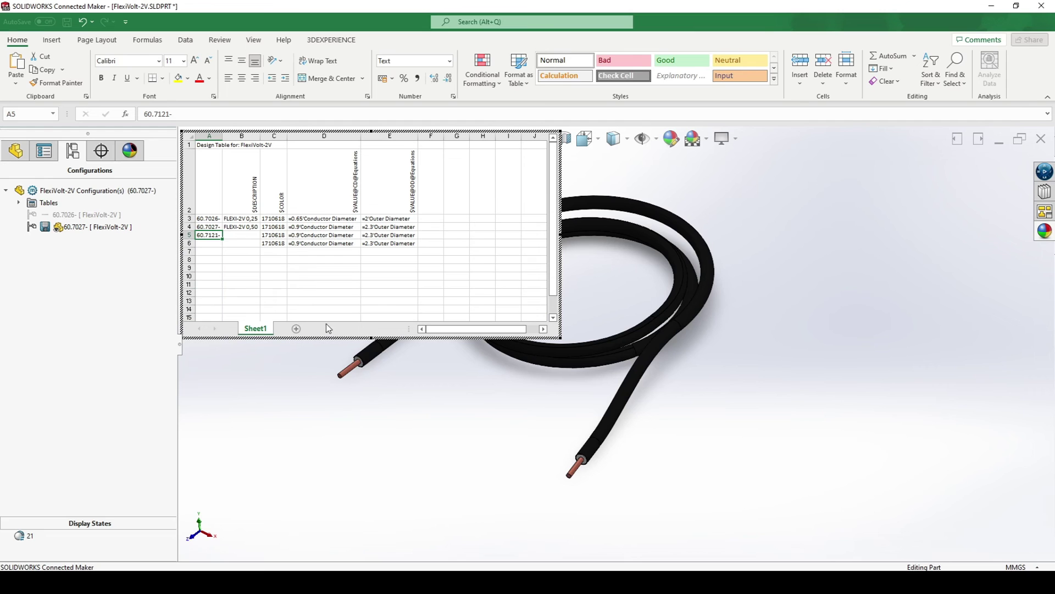
left_click(259, 236)
key("ctrl+v")
Change the outer diameter value of configuration 60.7121- in cell E5 to 2.7, keeping its comment text
left_click(383, 235)
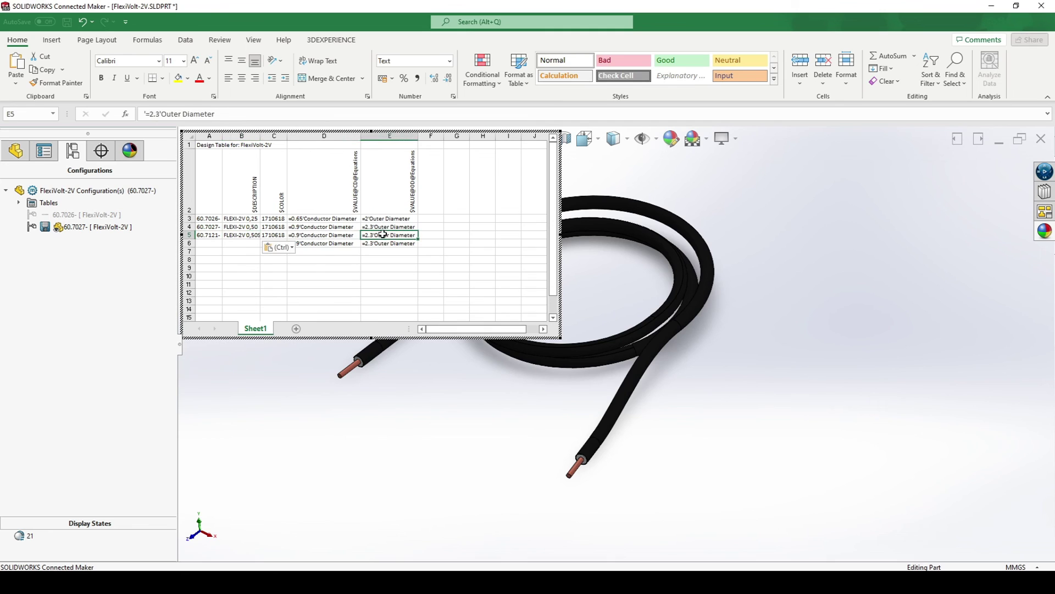
left_click(160, 113)
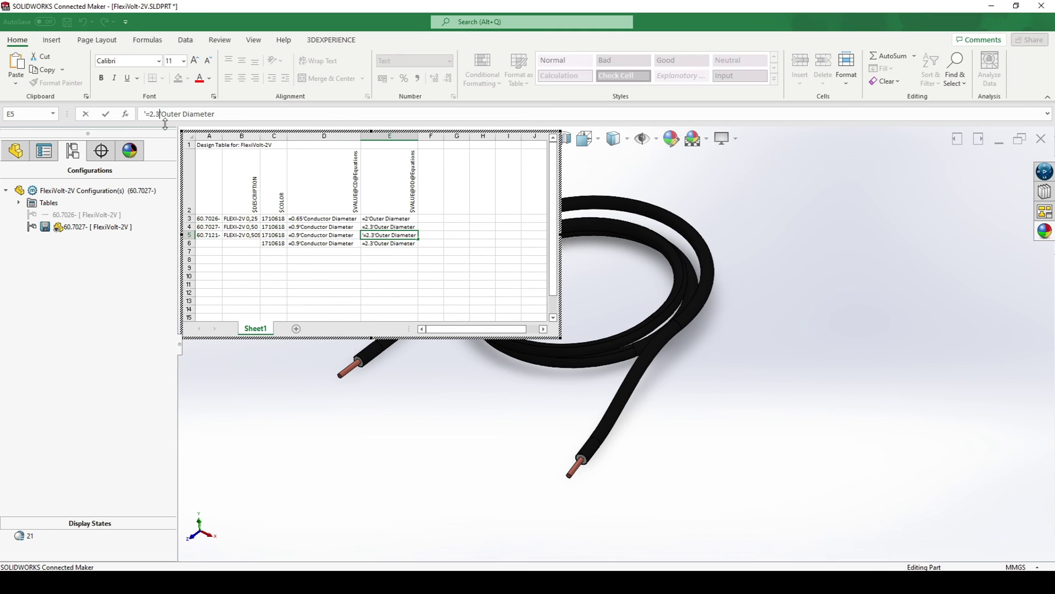
key("BackSpace")
type("7")
left_click(304, 283)
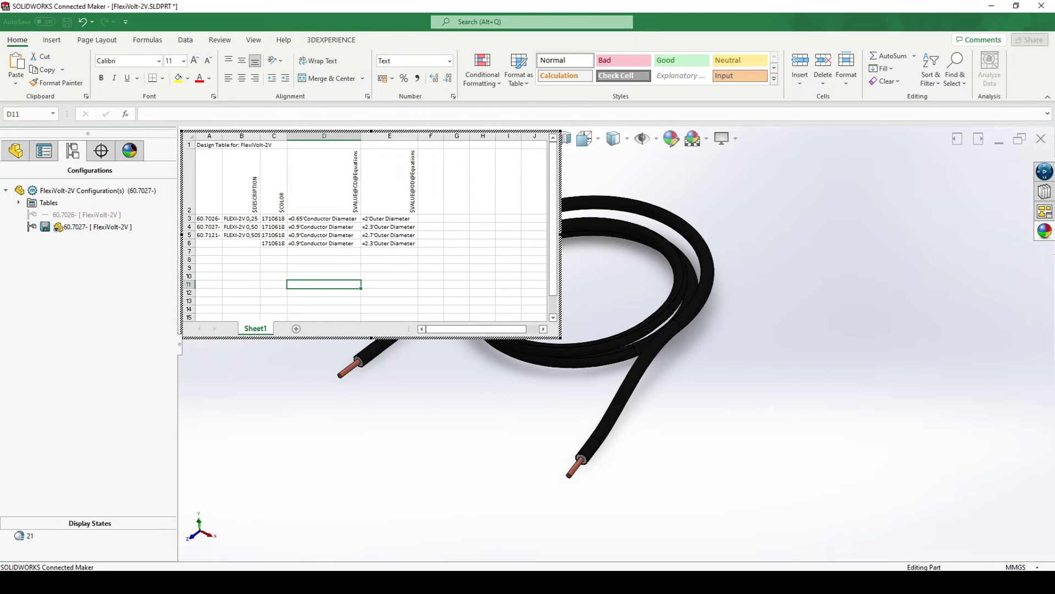
Copy the catalogue number 60.7941- from the PDF into cell A6 as a new configuration name, and switch back to the catalogue
key("alt+Tab")
double_click(564, 379)
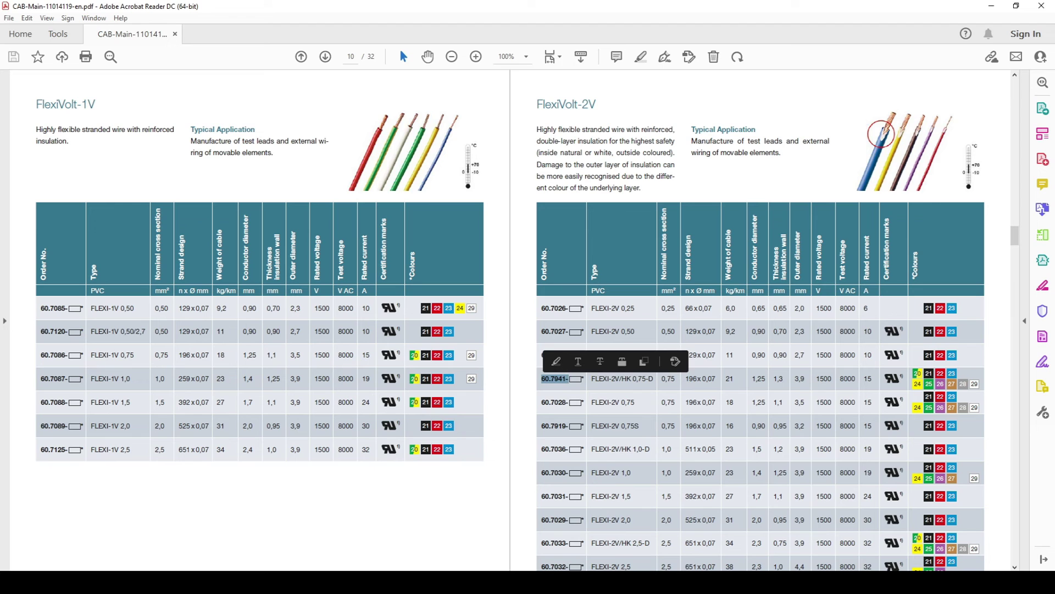
key("alt+Tab")
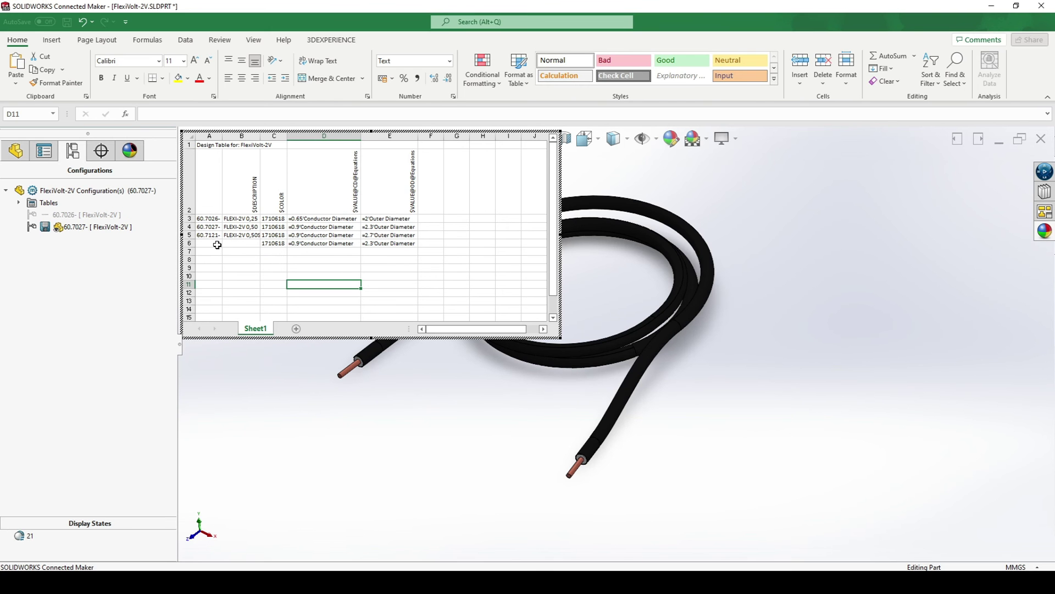
left_click(215, 243)
key("ctrl+v")
key("alt+Tab")
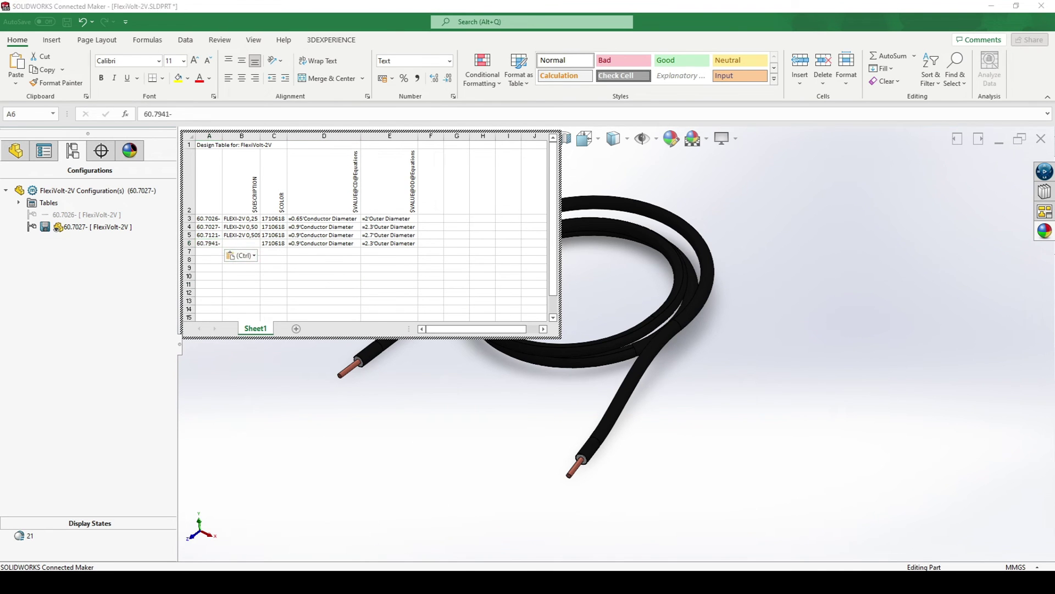
Copy the type name FLEXI-2V/HK 0,75-D from the catalogue PDF into the description cell of configuration 60.7941-
left_click_drag(658, 379, 600, 376)
key("ctrl+c")
key("alt+Tab")
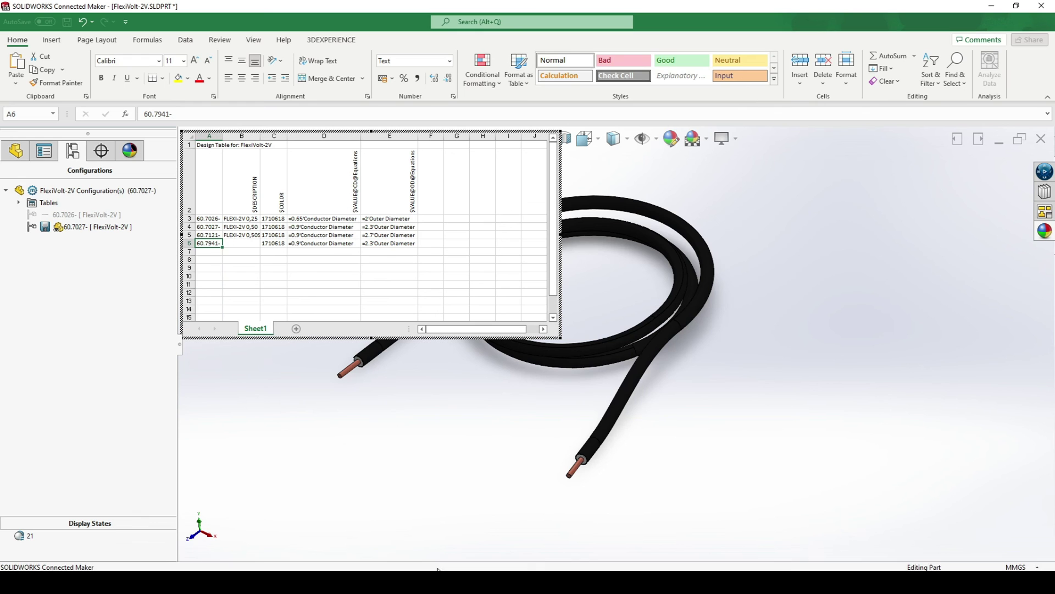
left_click(249, 243)
key("ctrl+v")
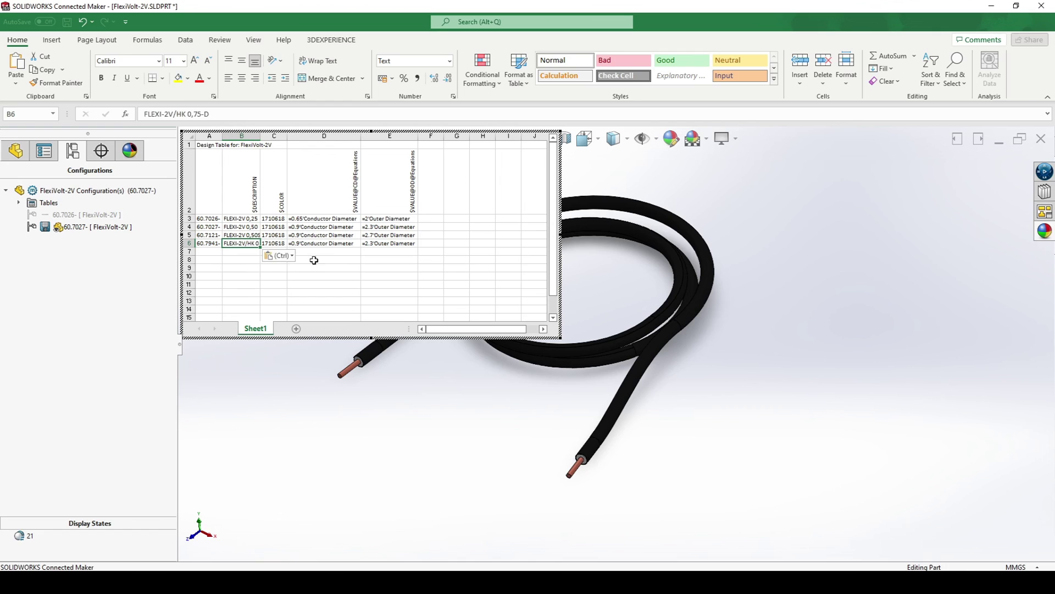
Check the catalogue PDF and set the conductor diameter of configuration 60.7941- in cell D6 to 1.25, keeping its comment text
key("alt+Tab")
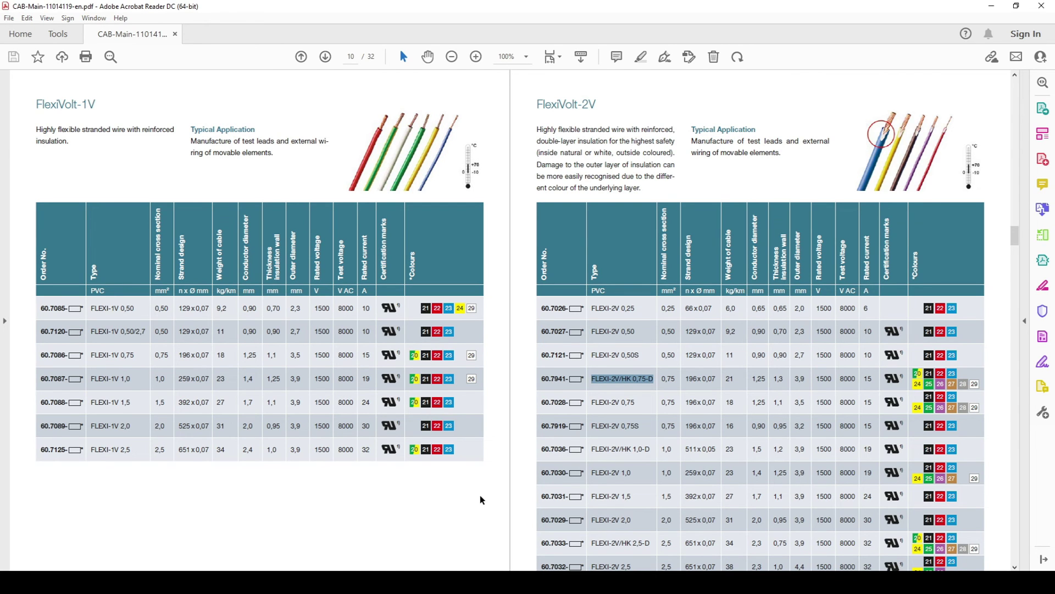
key("alt+Tab")
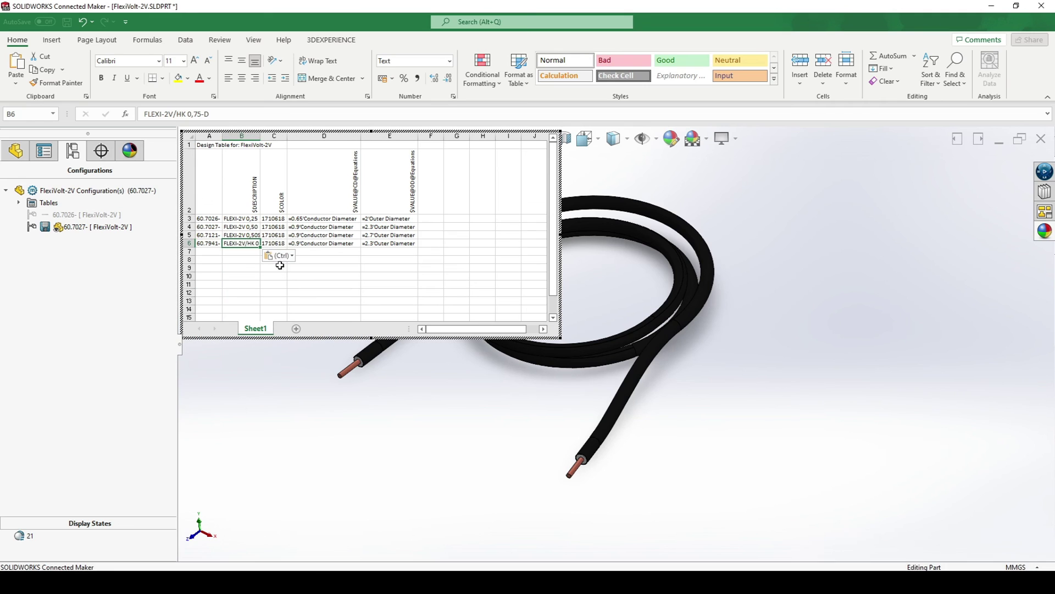
left_click(330, 242)
left_click_drag(150, 114, 157, 115)
type("1.25")
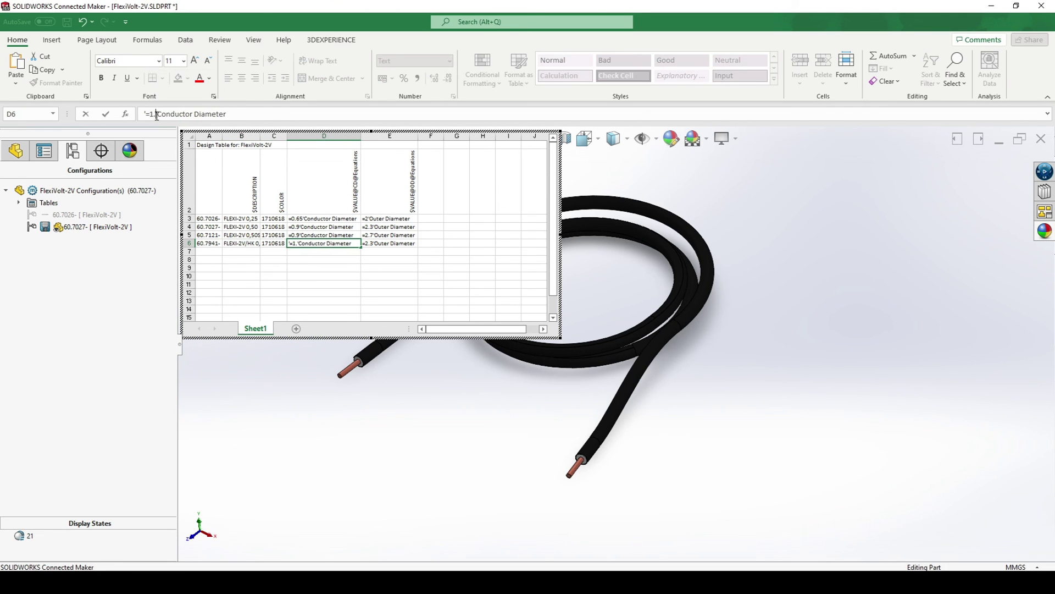
Set the outer diameter of configuration 60.7941- in cell E6 to 3.9, keeping its comment text
left_click(408, 243)
left_click(160, 113)
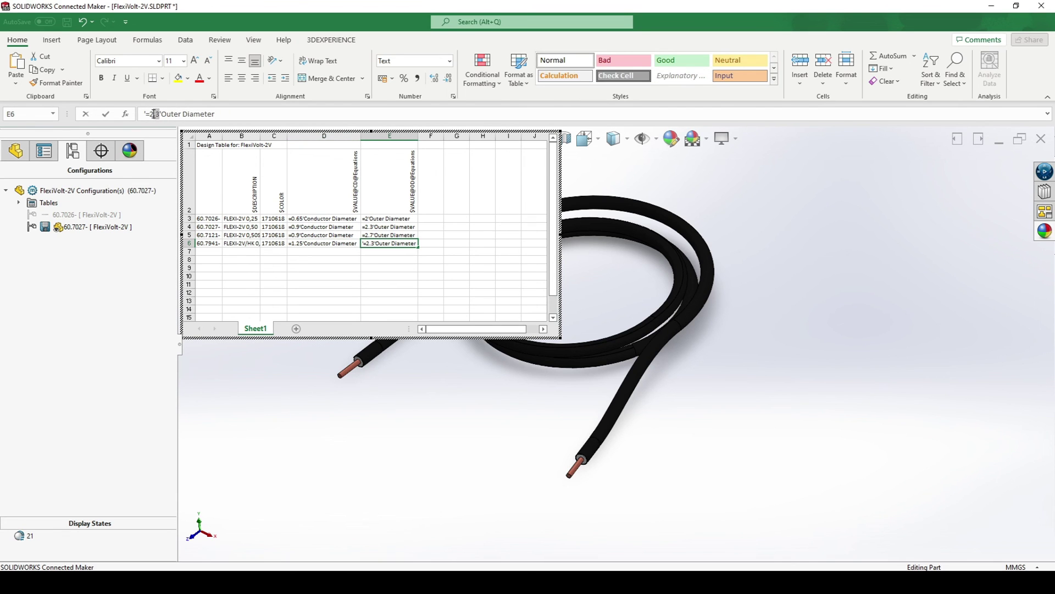
left_click_drag(150, 114, 156, 114)
type("3.9")
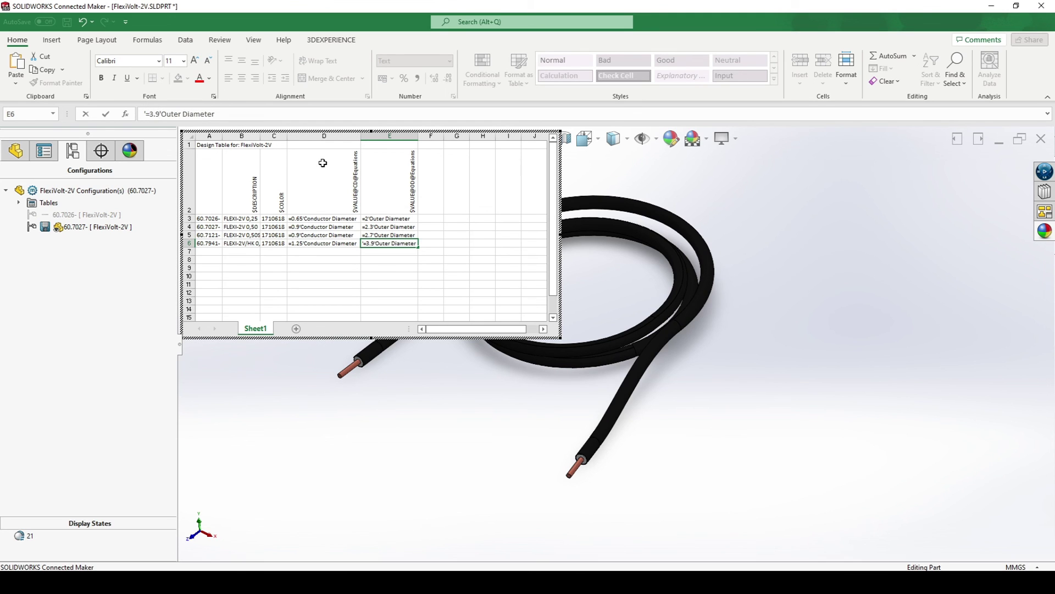
Close the design table and accept the generation of configurations 60.7121- and 60.7941-
left_click(483, 250)
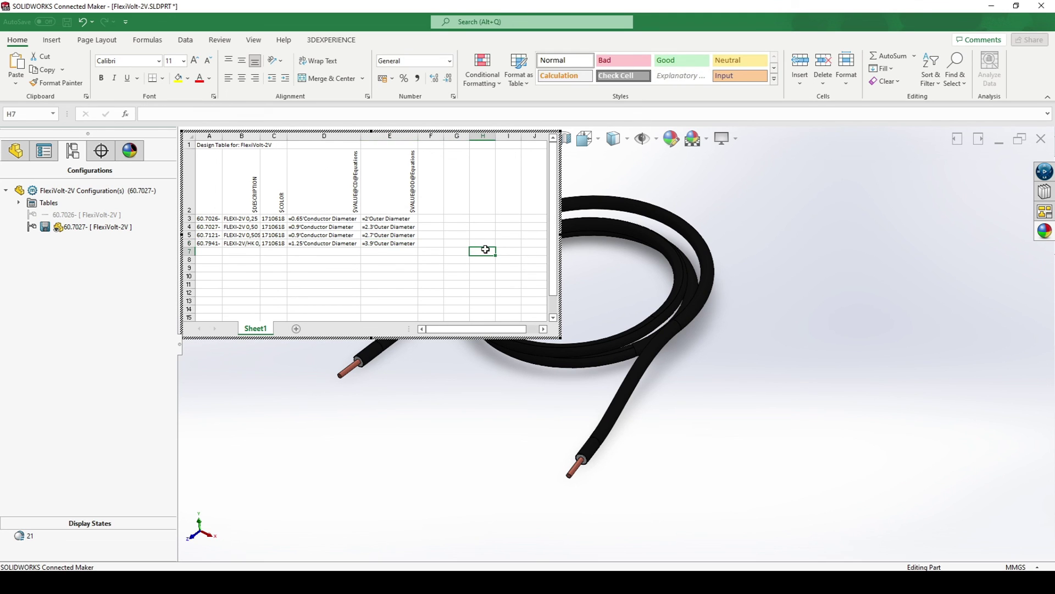
left_click(607, 272)
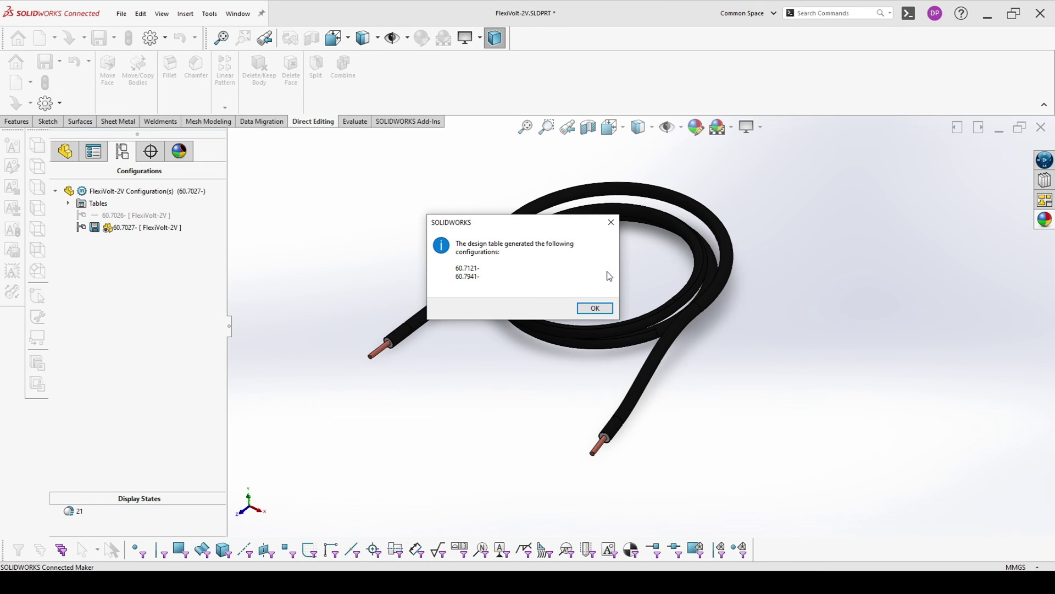
left_click(593, 309)
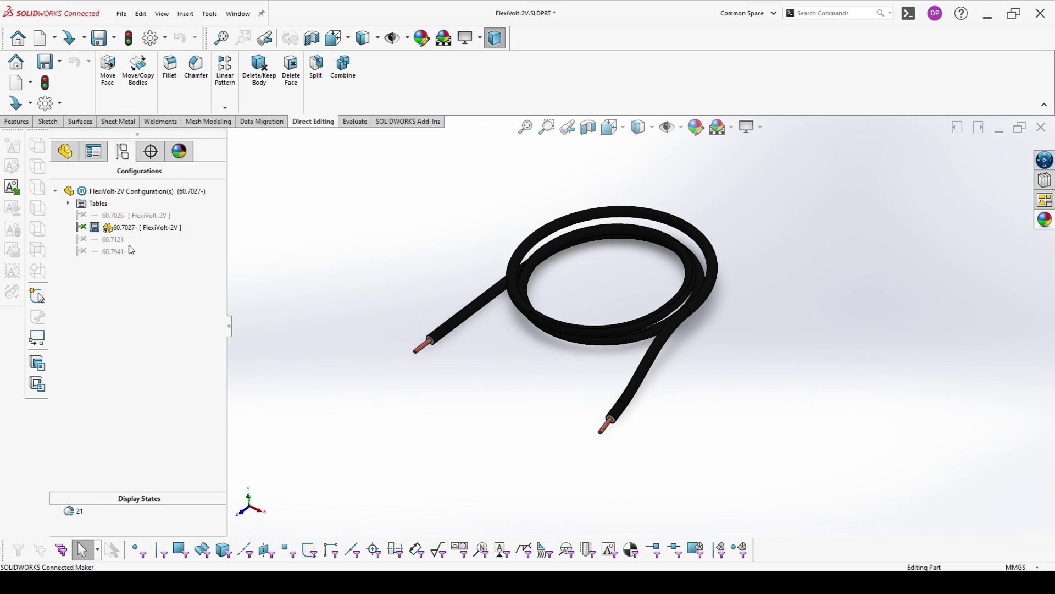
Activate configurations 60.7121- and 60.7941- in turn to inspect the wire thickness, and finish with 60.7026- active
double_click(87, 241)
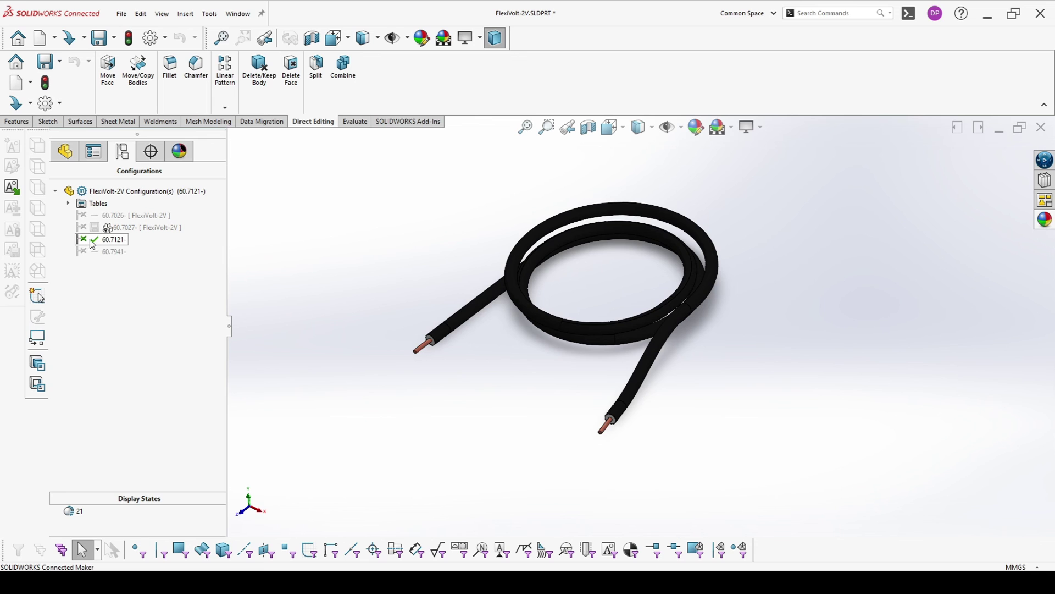
double_click(115, 252)
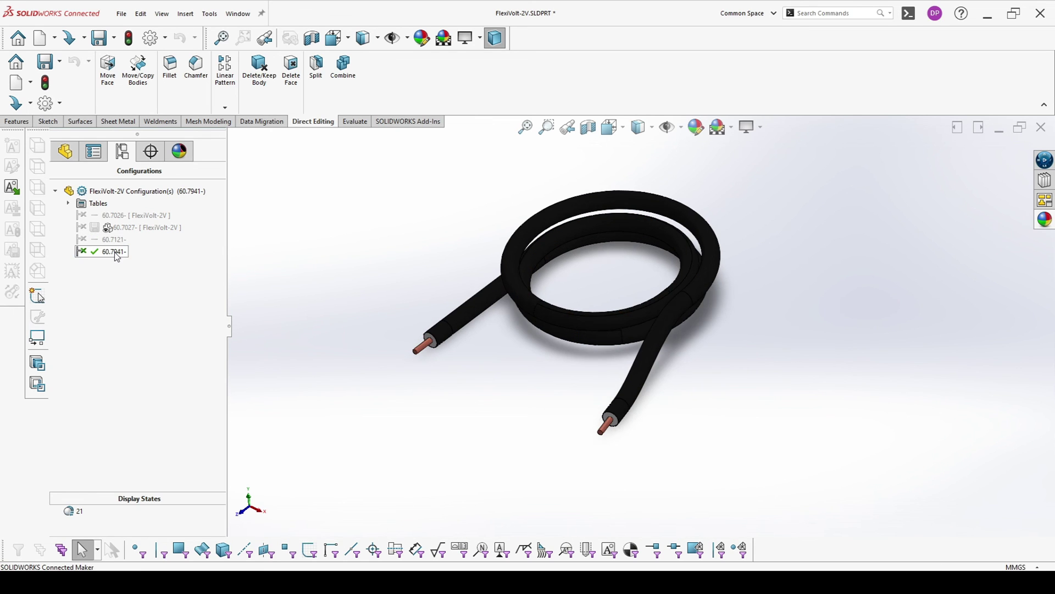
mouse_move(700, 361)
middle_mouse_down()
mouse_move(707, 342)
mouse_move(766, 345)
mouse_move(683, 358)
middle_mouse_up()
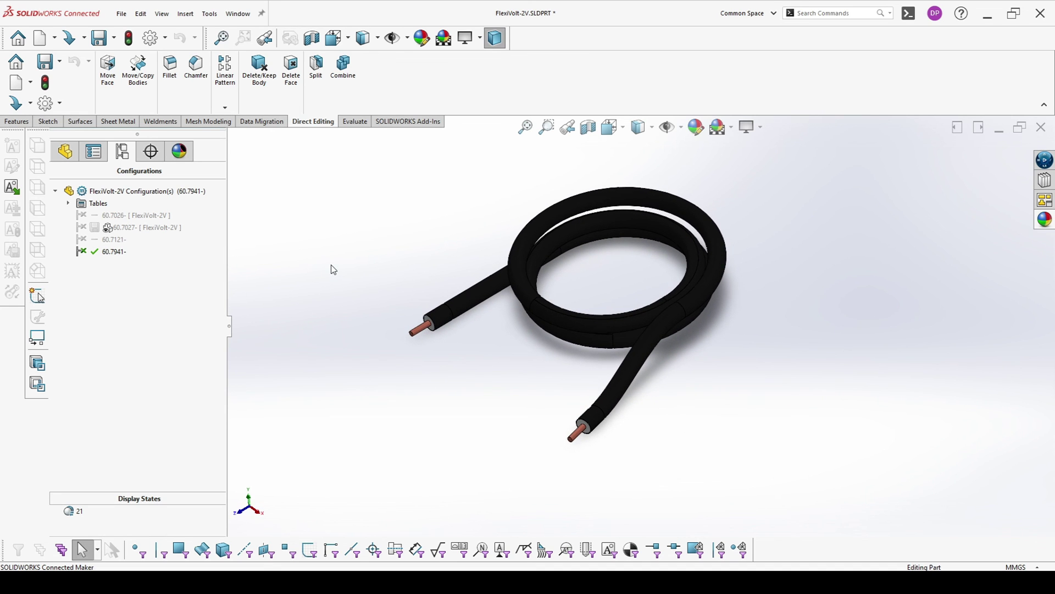
mouse_move(717, 291)
middle_mouse_down()
mouse_move(728, 360)
mouse_move(743, 273)
mouse_move(701, 285)
middle_mouse_up()
double_click(98, 215)
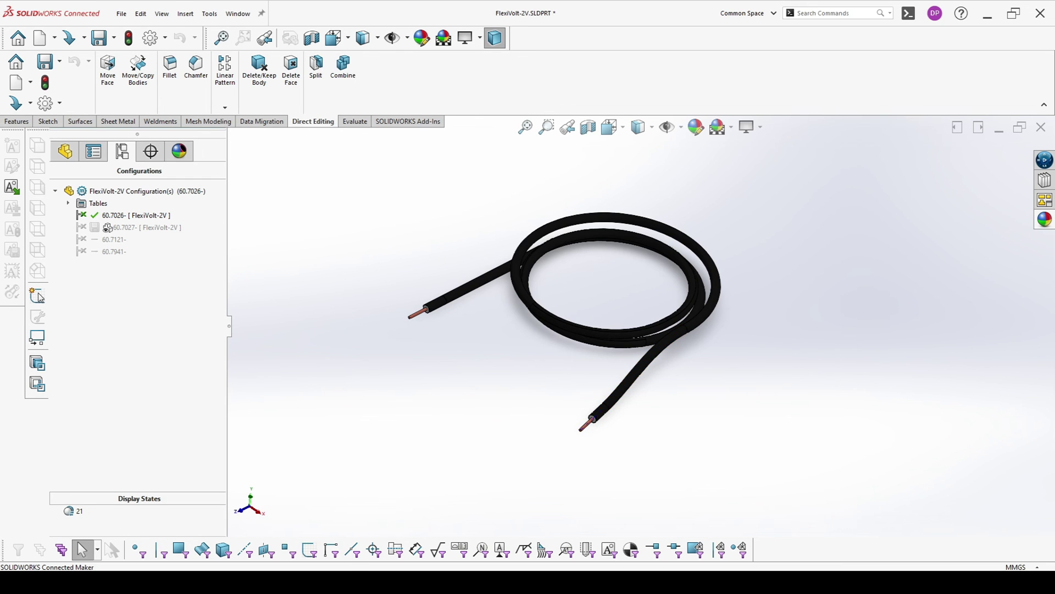
Check the colour codes in the catalogue PDF and add a display state named 22 to the wire part
key("alt+Tab")
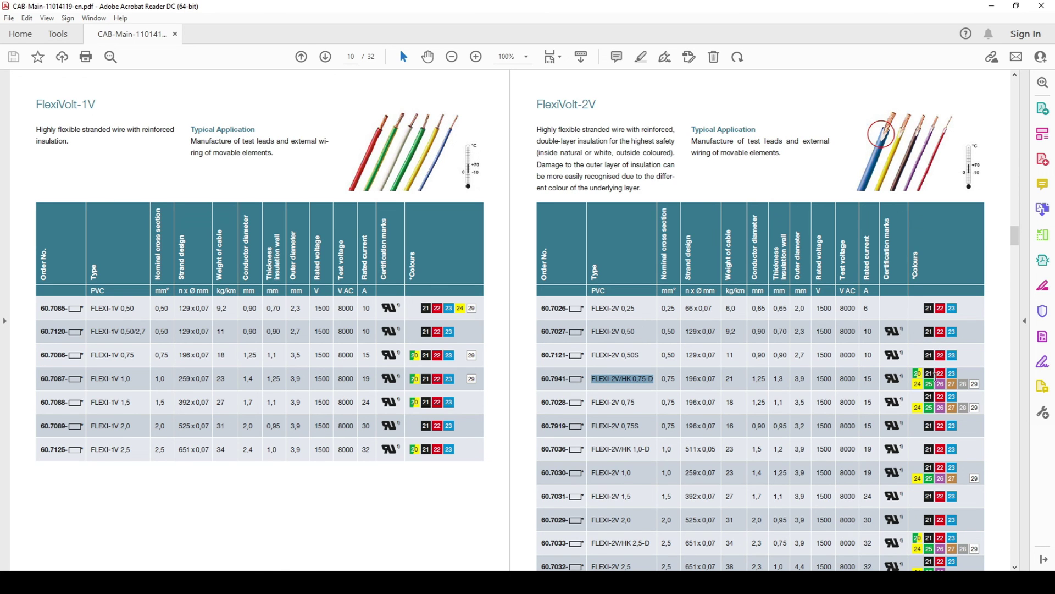
key("alt+Tab")
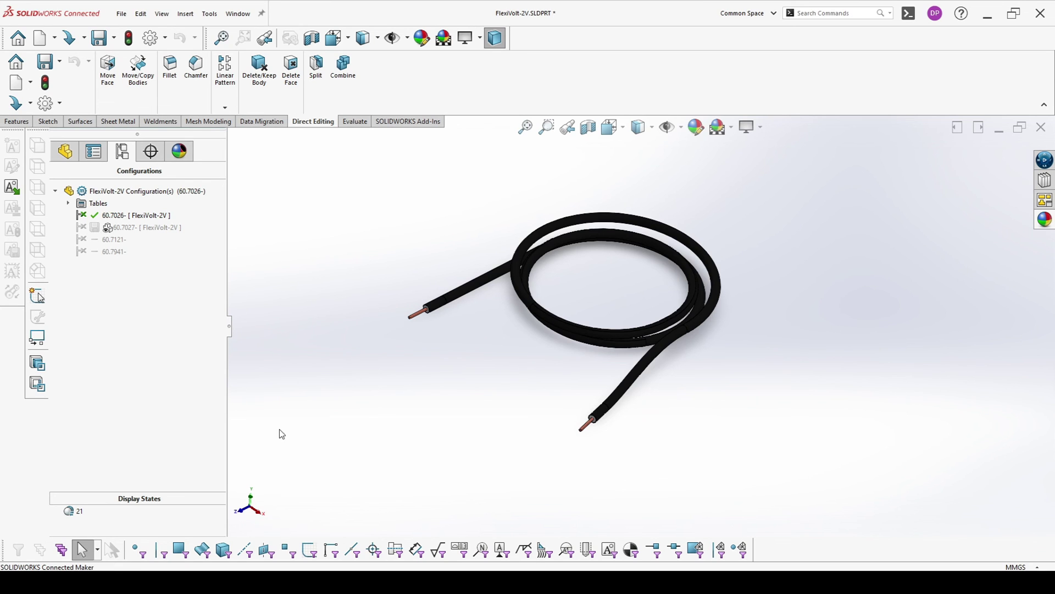
right_click(75, 518)
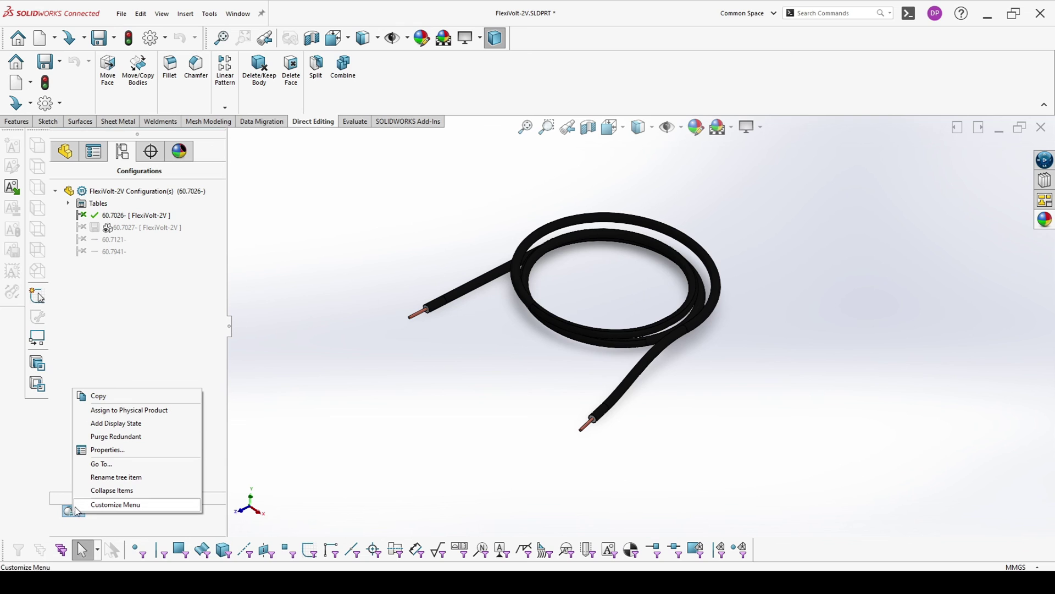
left_click(126, 423)
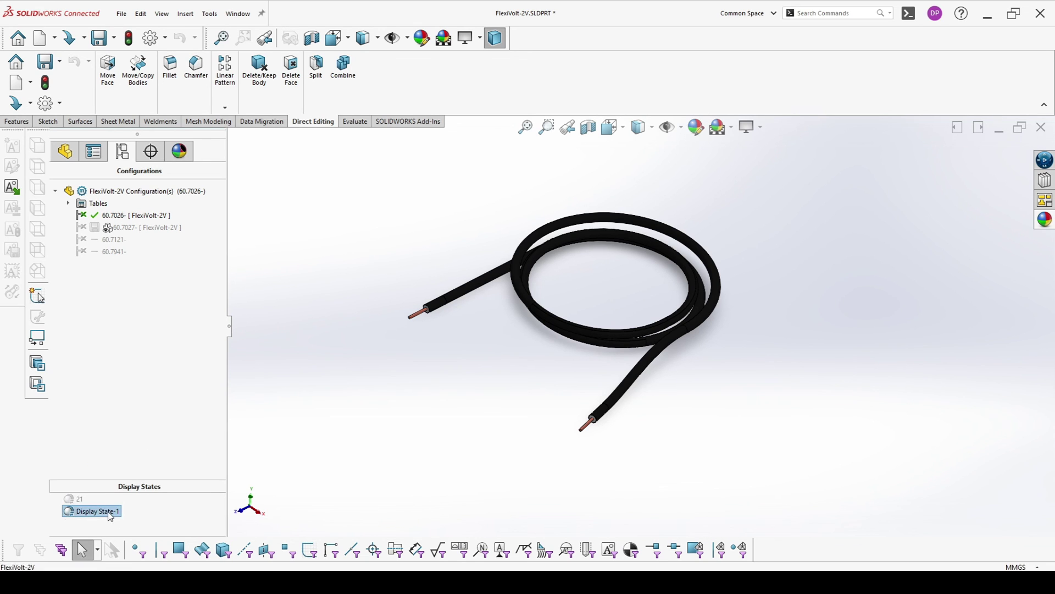
left_click(109, 513)
type("22")
left_click(369, 478)
Apply a red Soft Touch plastic appearance to the wire's outer insulation in display state 22
left_click(1045, 220)
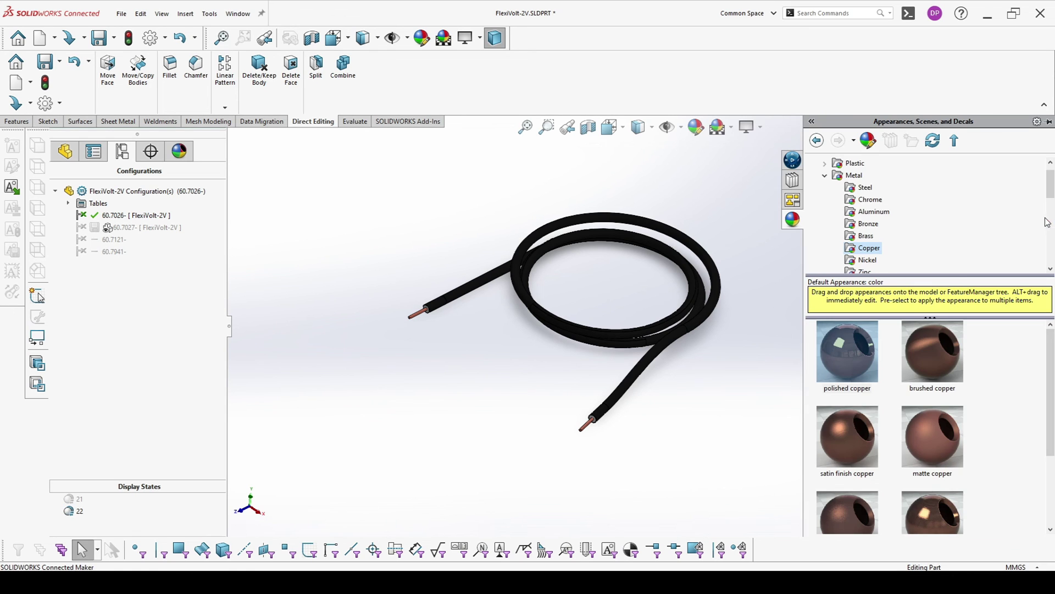
left_click(825, 175)
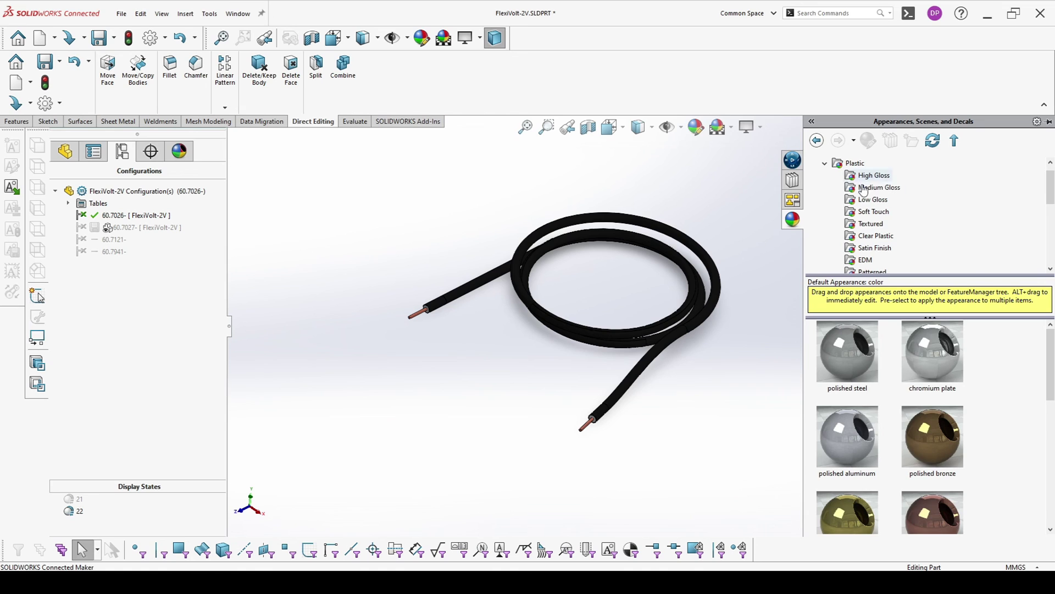
left_click(872, 211)
scroll(883, 470, "down", 2)
left_click_drag(872, 476, 699, 463)
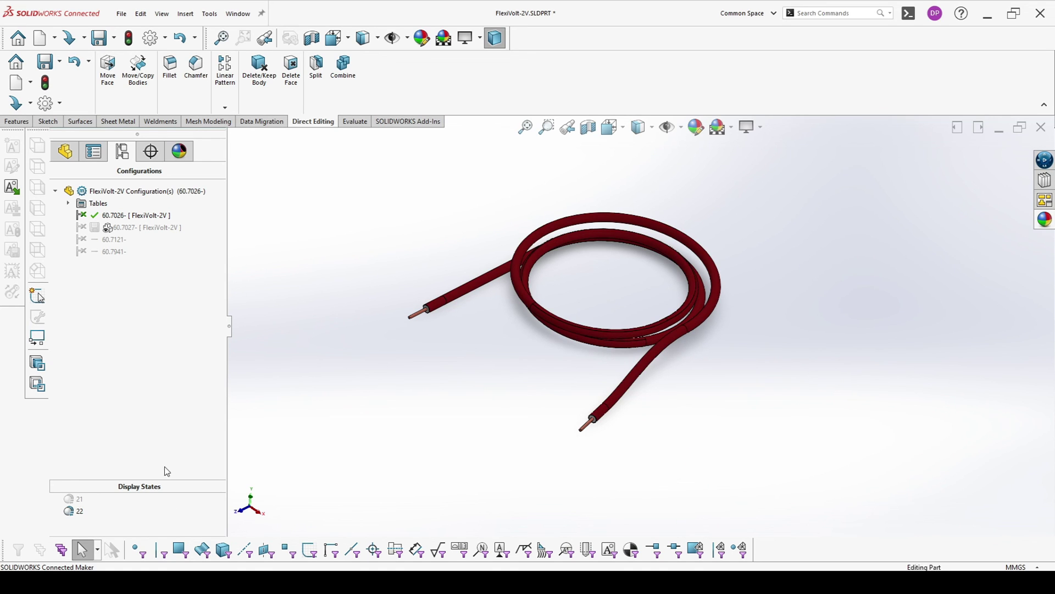
Switch between display states 21 and 22 to compare the insulation colours, ending on 21
left_click(73, 500)
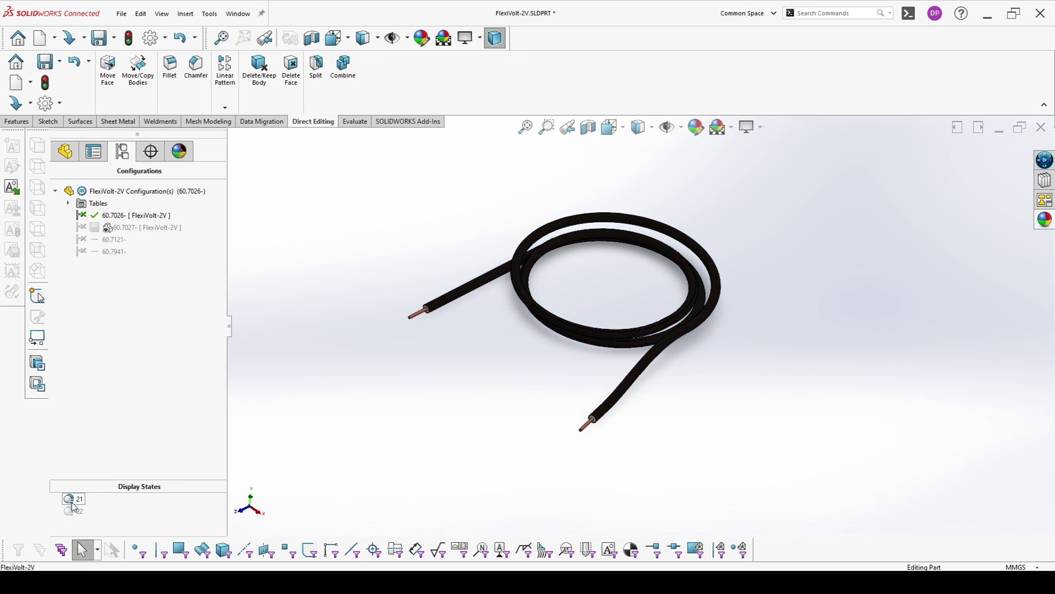
left_click(72, 512)
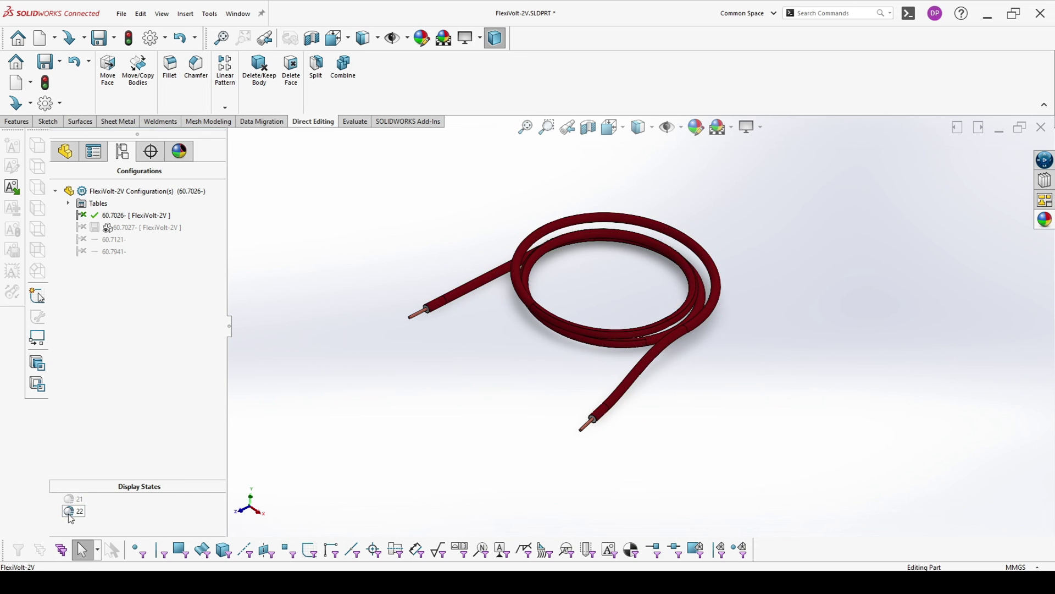
left_click(73, 499)
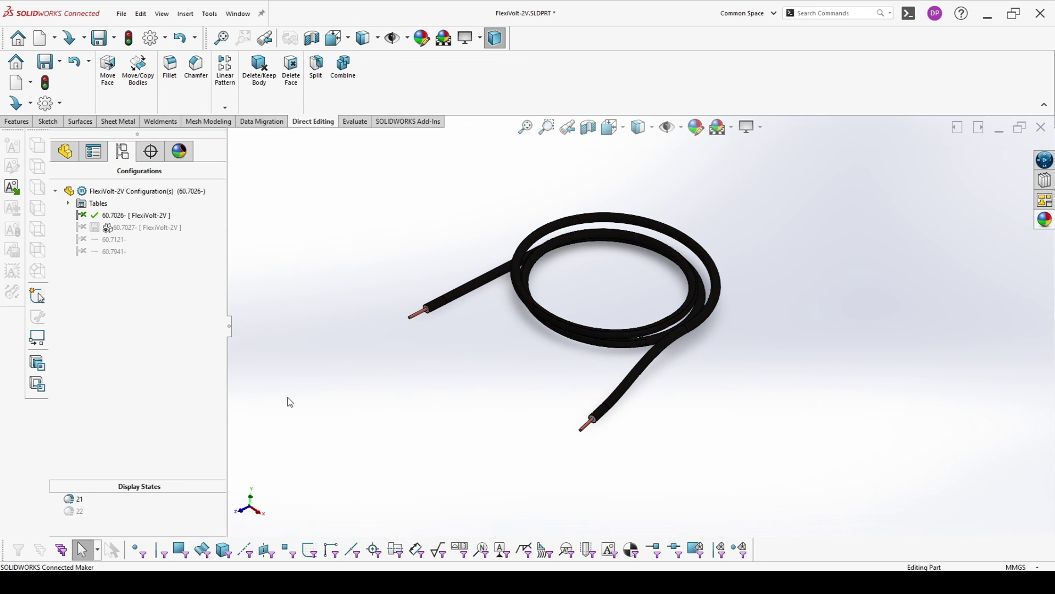